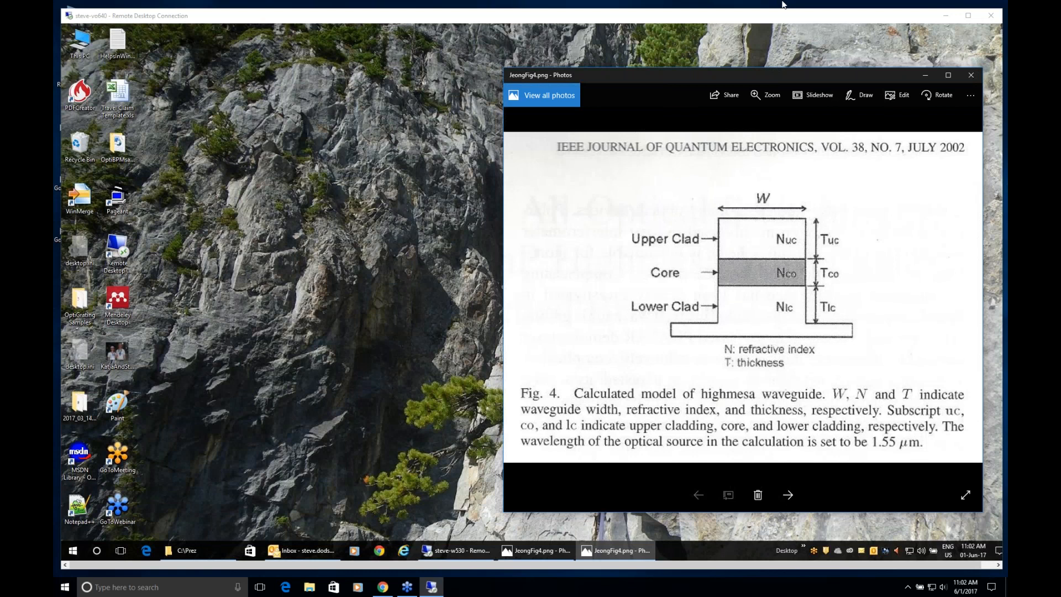
Review the high-mesa waveguide figure and the plot of effective index versus waveguide width
{"action": "left_click", "coordinate": [927, 76]}
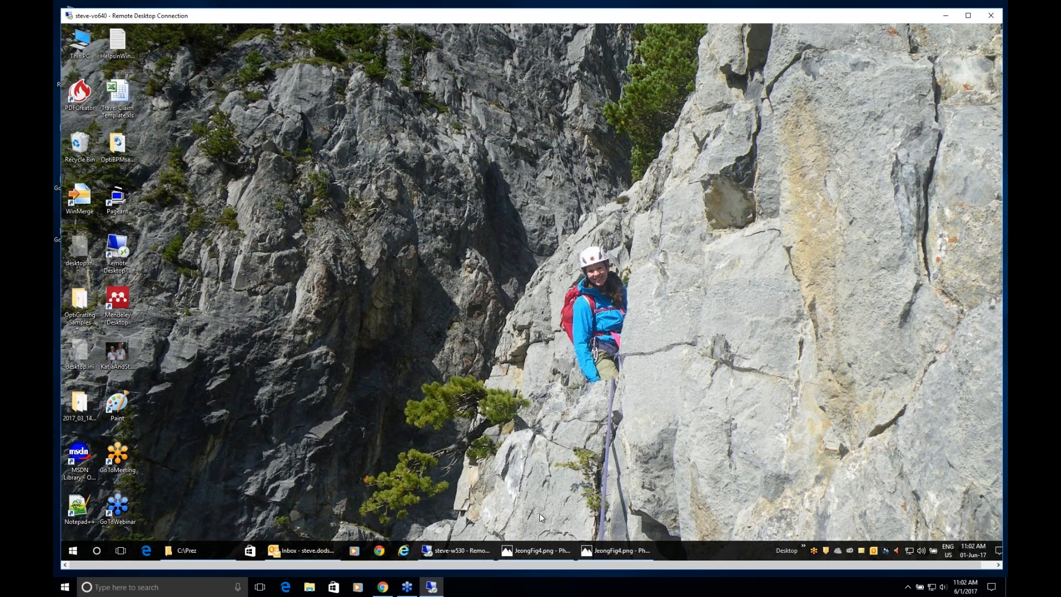
{"action": "mouse_move", "coordinate": [537, 556]}
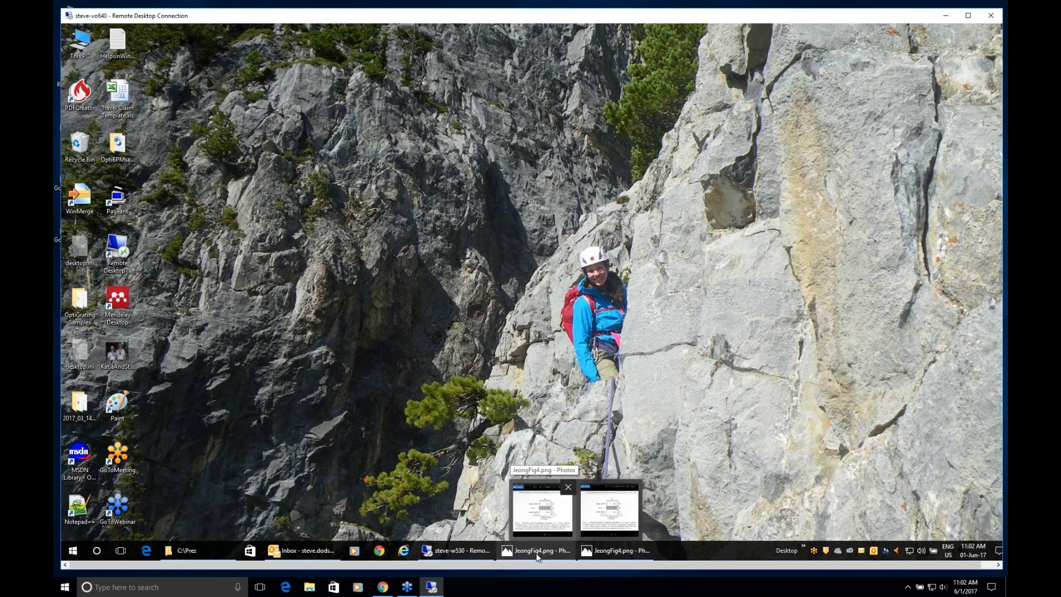
{"action": "left_click", "coordinate": [613, 549]}
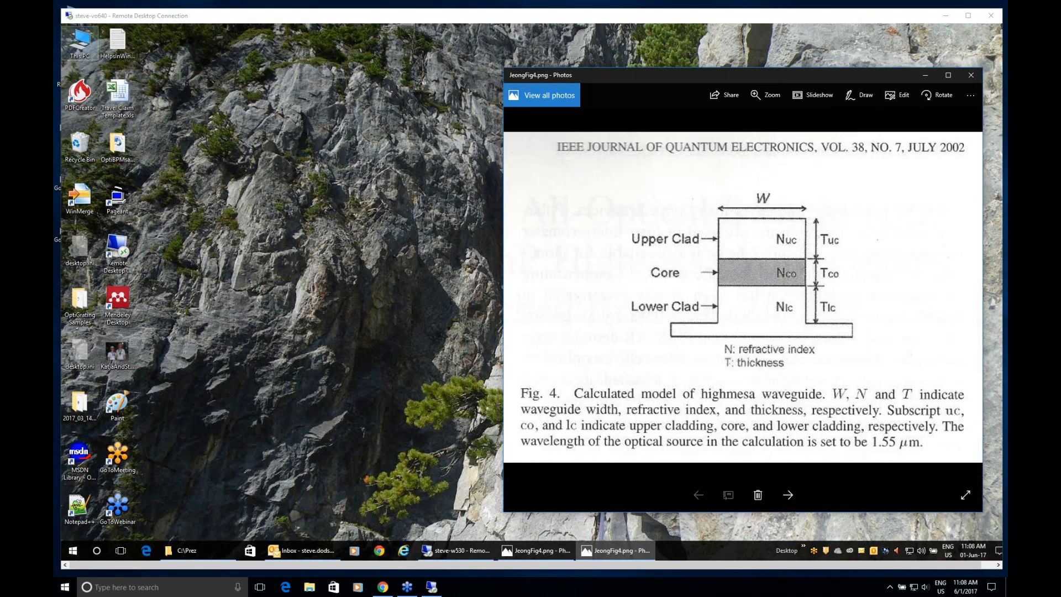
{"action": "left_click", "coordinate": [788, 496]}
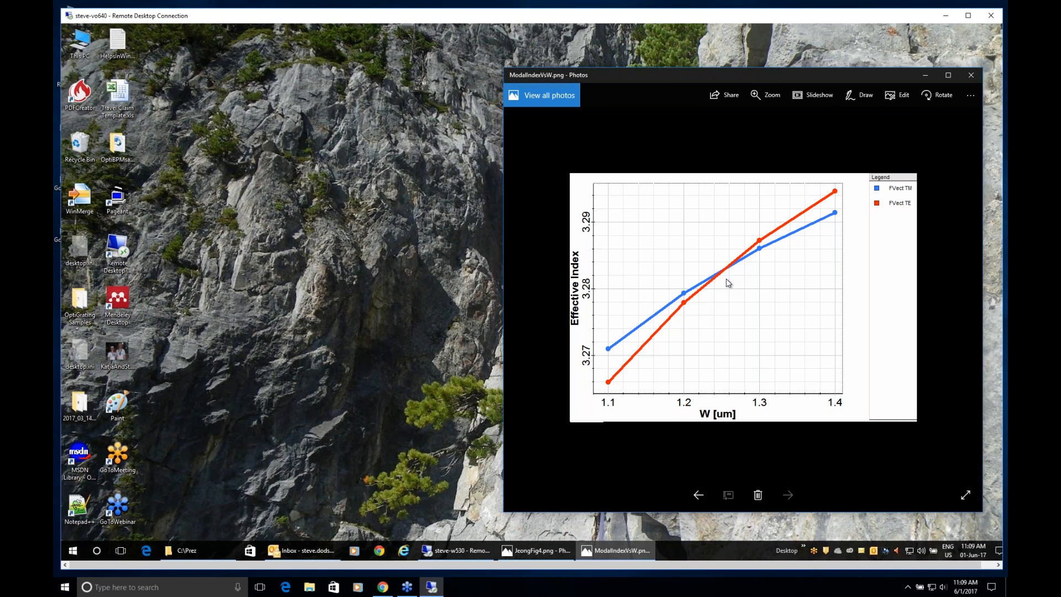
{"action": "left_click", "coordinate": [699, 496]}
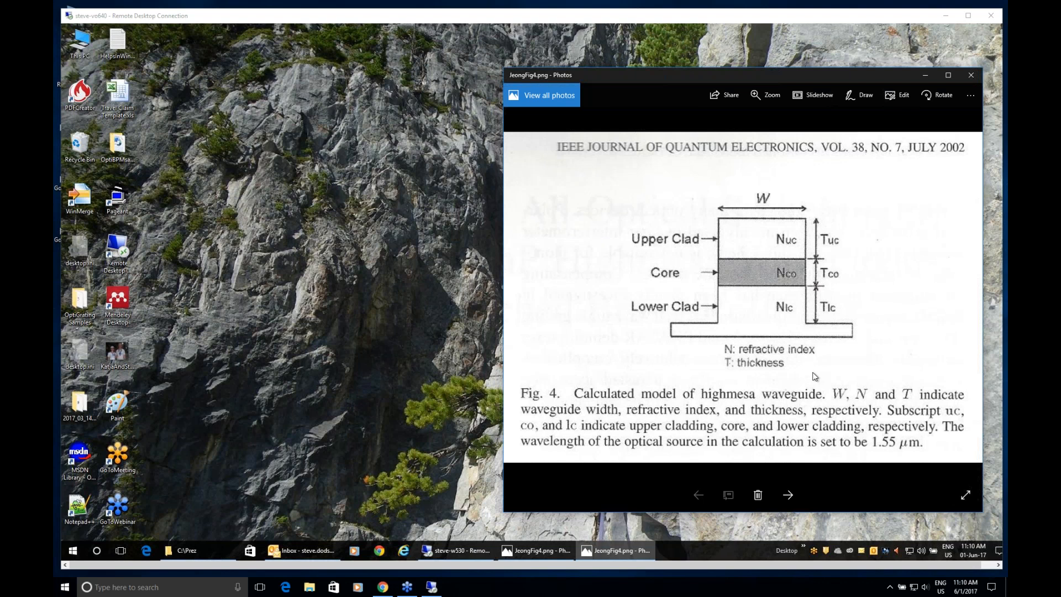
{"action": "left_click", "coordinate": [789, 496]}
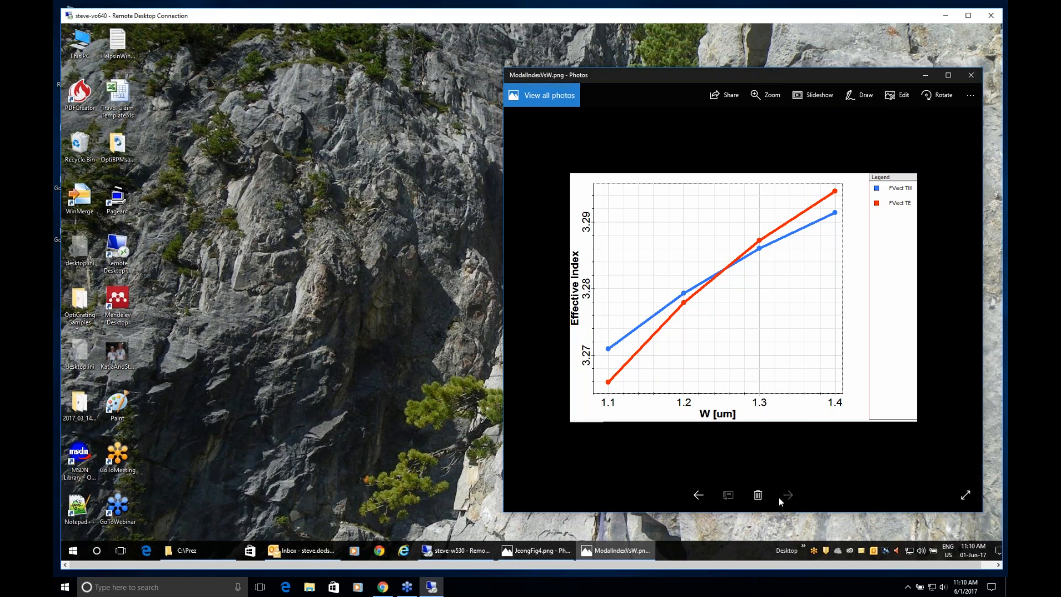
{"action": "left_click", "coordinate": [699, 495]}
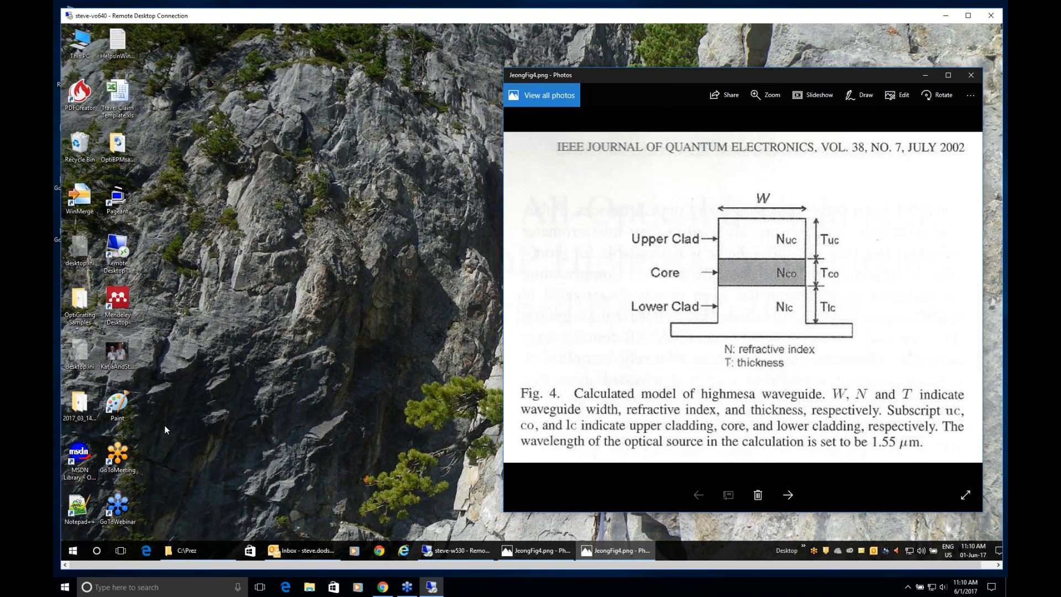
Launch OptiMode Designer from the OptiBPM 13 programs and arrange its window beside the waveguide figure
{"action": "left_click", "coordinate": [77, 551]}
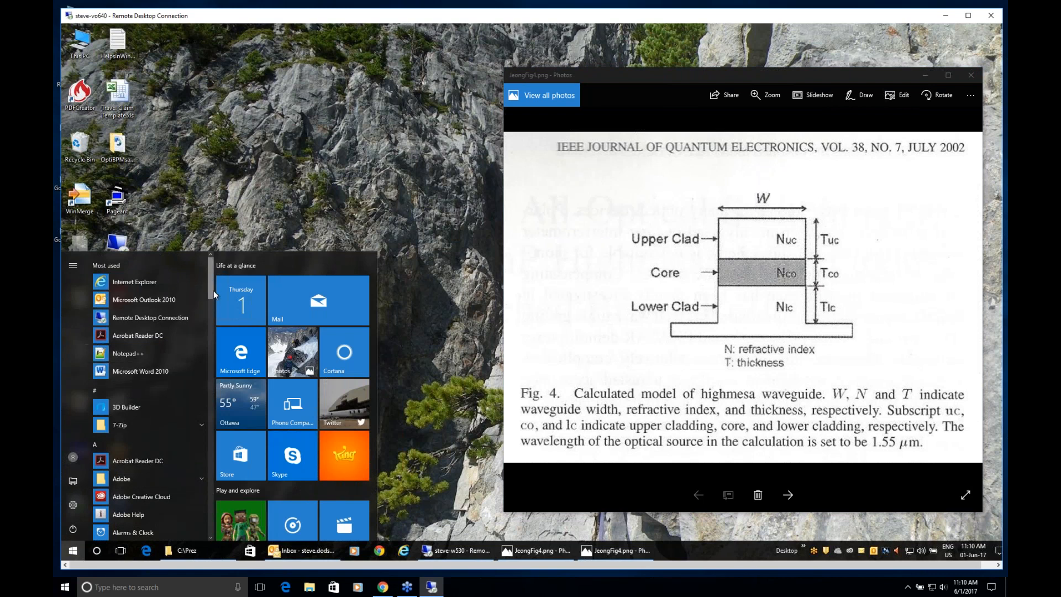
{"action": "left_click_drag", "start_coordinate": [211, 287], "coordinate": [202, 420]}
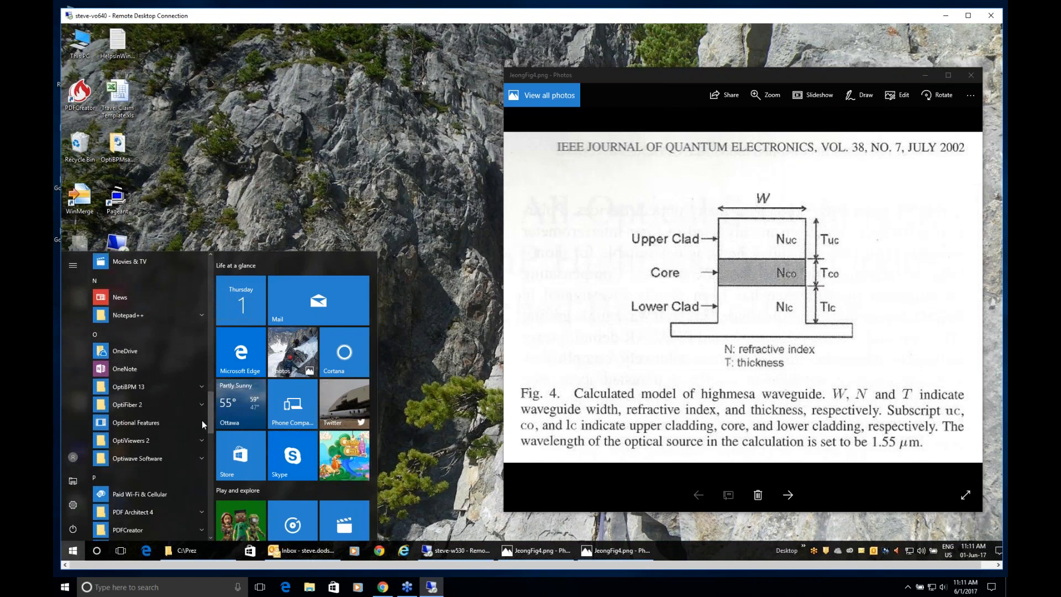
{"action": "left_click", "coordinate": [150, 391]}
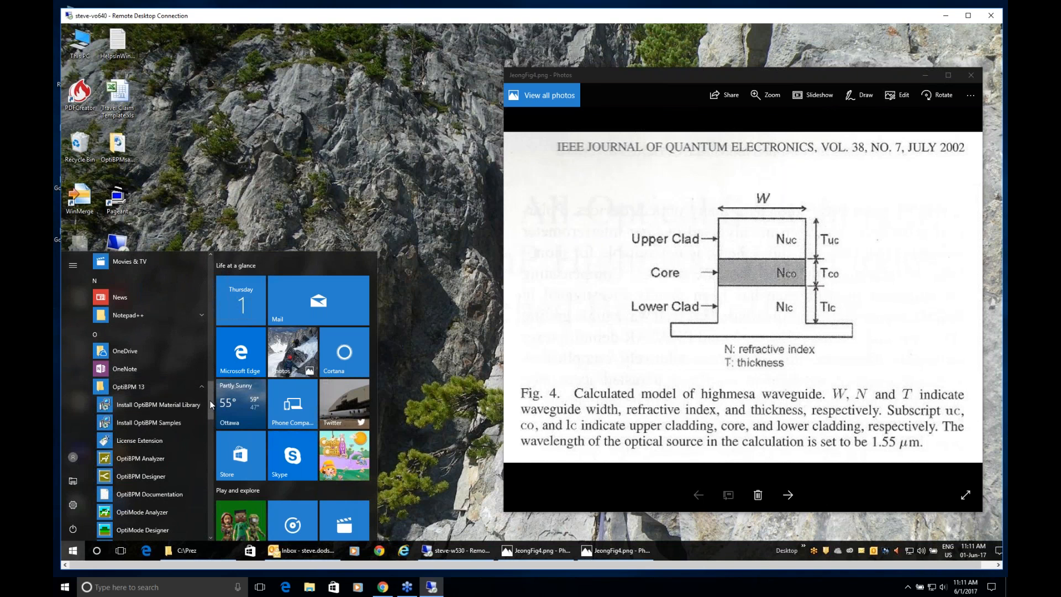
{"action": "left_click_drag", "start_coordinate": [210, 401], "coordinate": [210, 412]}
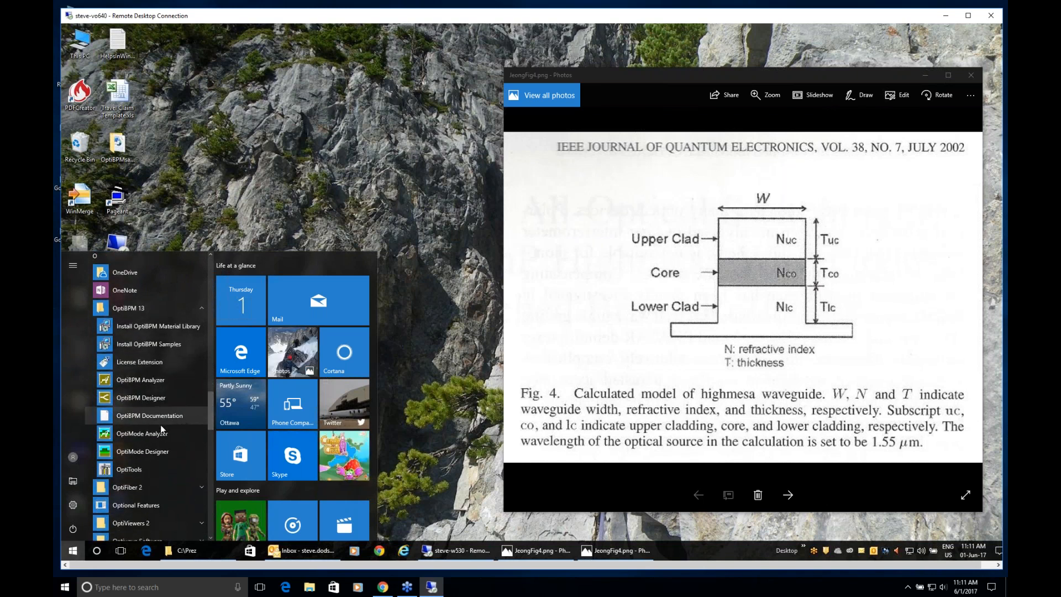
{"action": "left_click", "coordinate": [145, 454]}
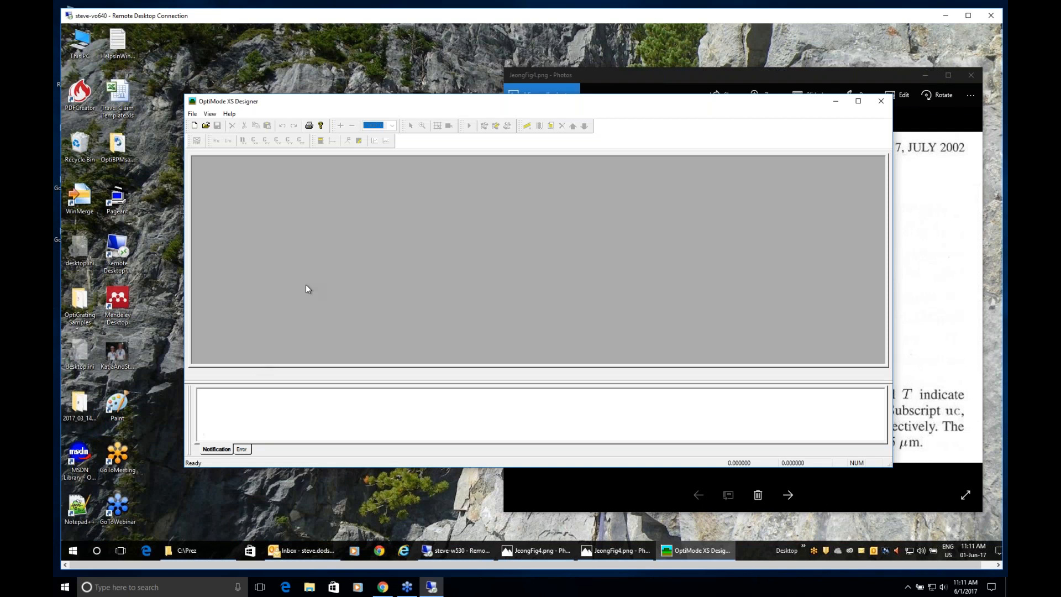
{"action": "left_click_drag", "start_coordinate": [352, 106], "coordinate": [243, 62]}
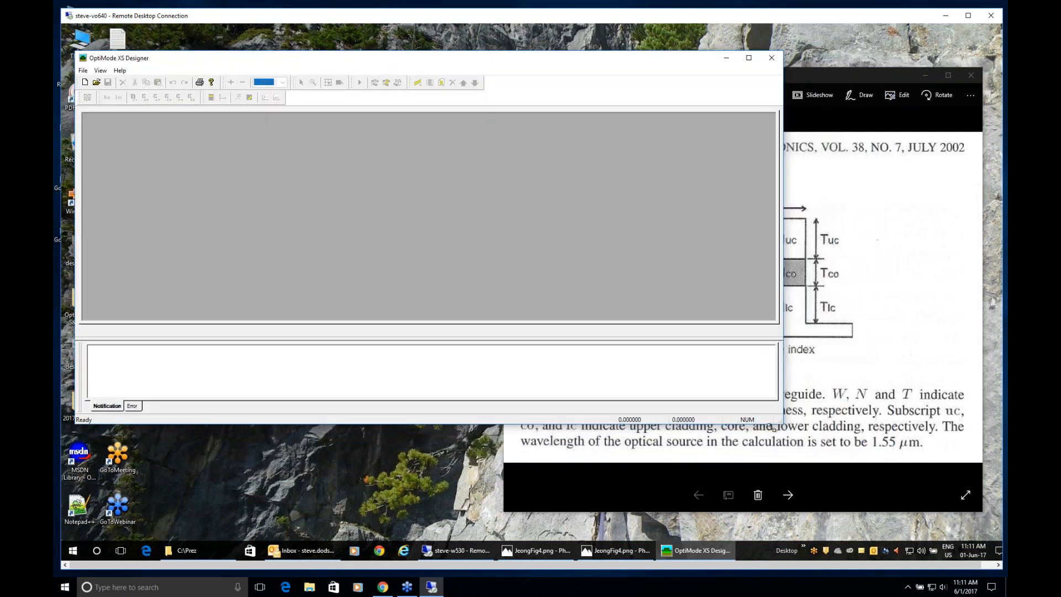
{"action": "left_click_drag", "start_coordinate": [774, 427], "coordinate": [541, 531]}
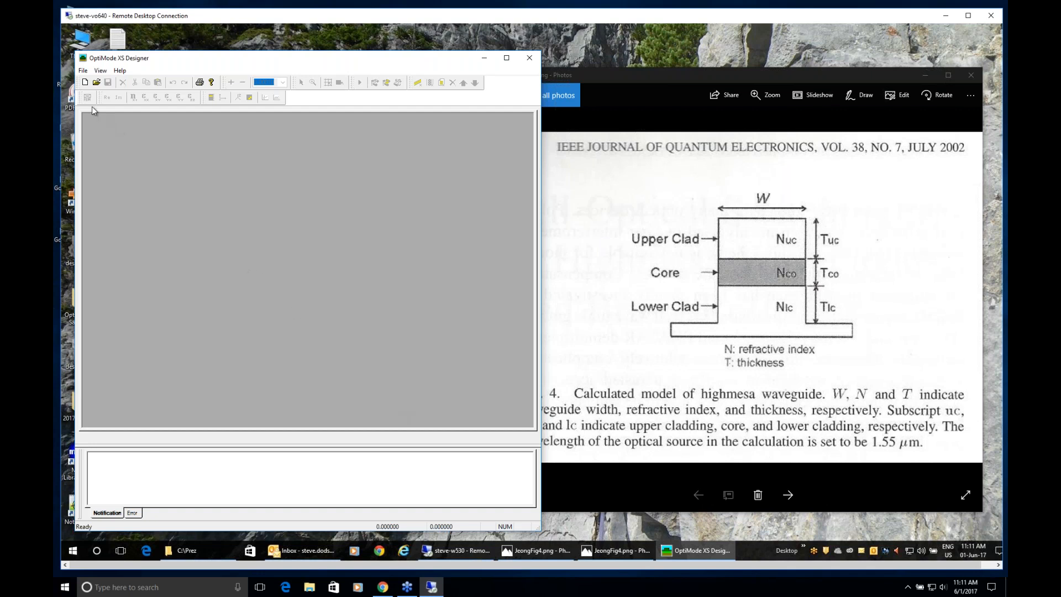
Create a new layout with a 3 µm wide wafer, Air cladding of thickness 2 and Subs_Example substrate of thickness 1
{"action": "left_click", "coordinate": [85, 83]}
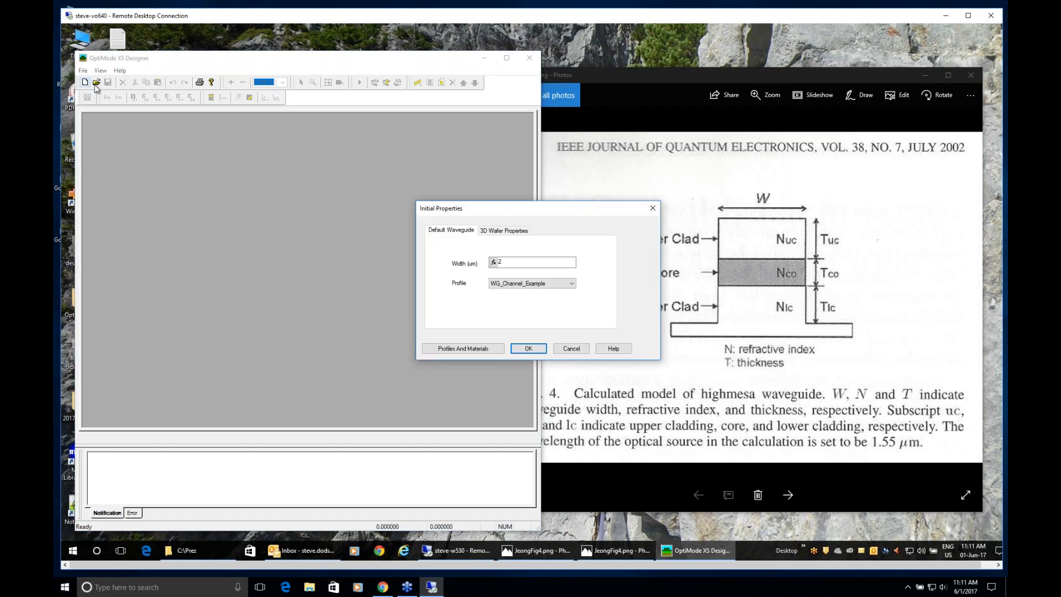
{"action": "left_click_drag", "start_coordinate": [519, 213], "coordinate": [310, 202]}
{"action": "left_click", "coordinate": [307, 217]}
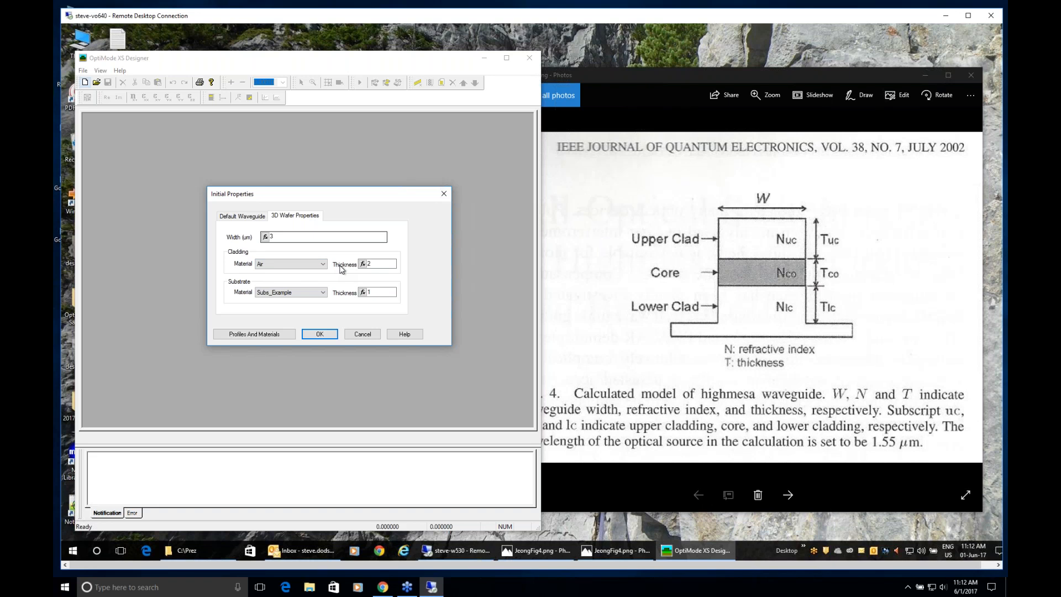
{"action": "left_click", "coordinate": [372, 265]}
{"action": "left_click", "coordinate": [379, 295]}
{"action": "left_click", "coordinate": [319, 335]}
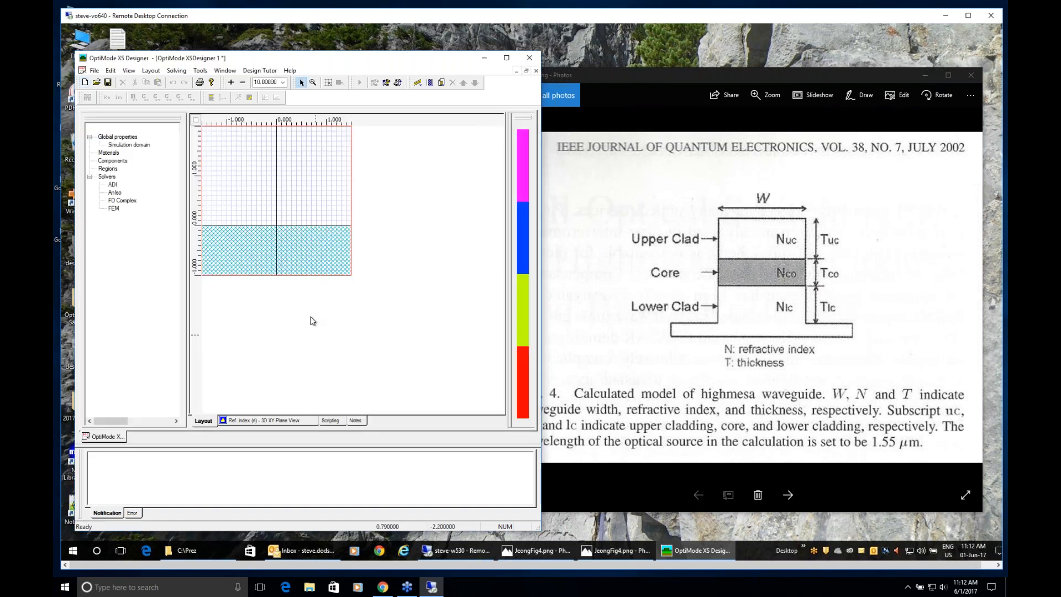
Inspect the new wafer's refractive index distribution in the XY plane view and return to the layout
{"action": "left_click", "coordinate": [231, 83]}
{"action": "left_click", "coordinate": [242, 82]}
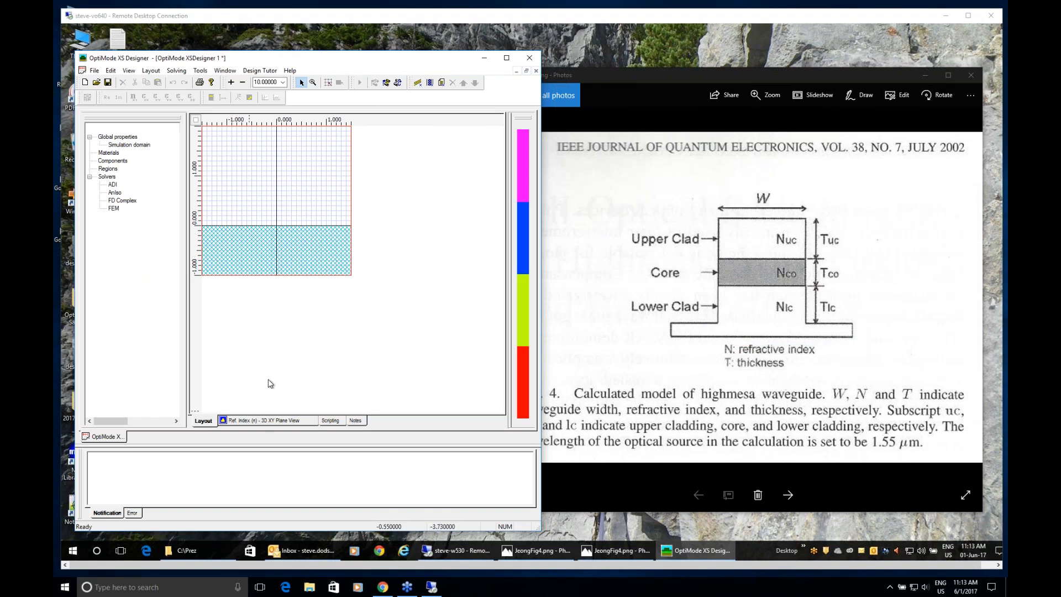
{"action": "left_click", "coordinate": [267, 422]}
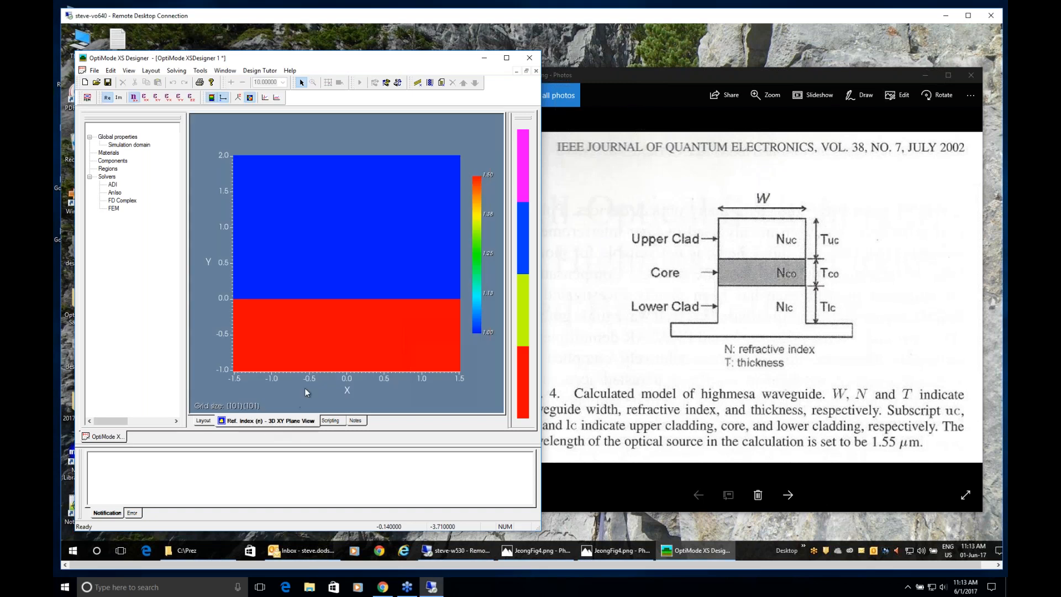
{"action": "left_click", "coordinate": [320, 334]}
{"action": "left_click", "coordinate": [309, 250]}
{"action": "left_click", "coordinate": [347, 231]}
{"action": "left_click", "coordinate": [205, 420]}
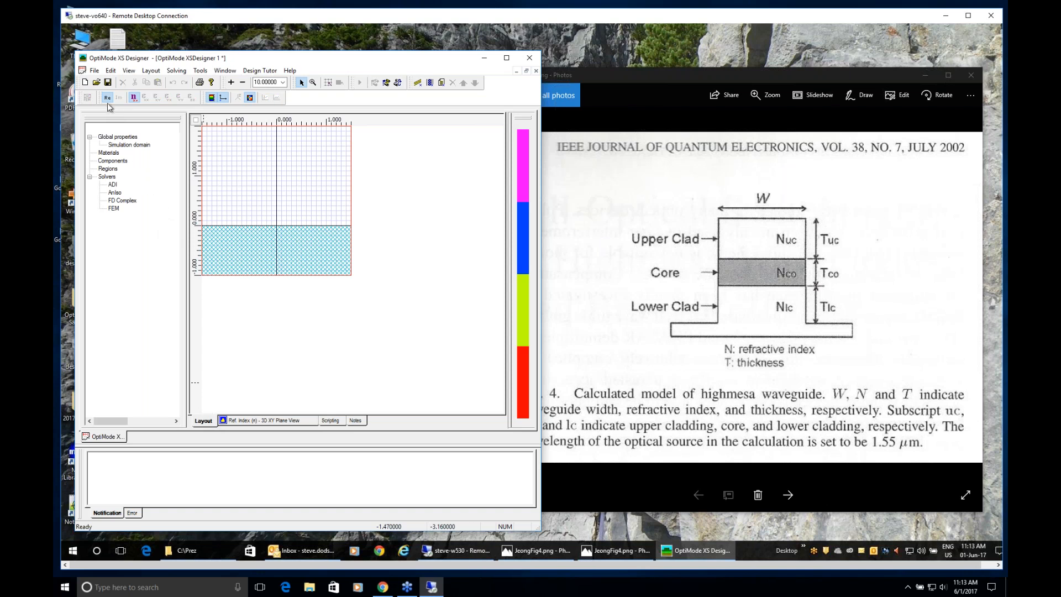
Open the profiles and materials editor and resize its window to sit beside the layout
{"action": "left_click", "coordinate": [94, 70]}
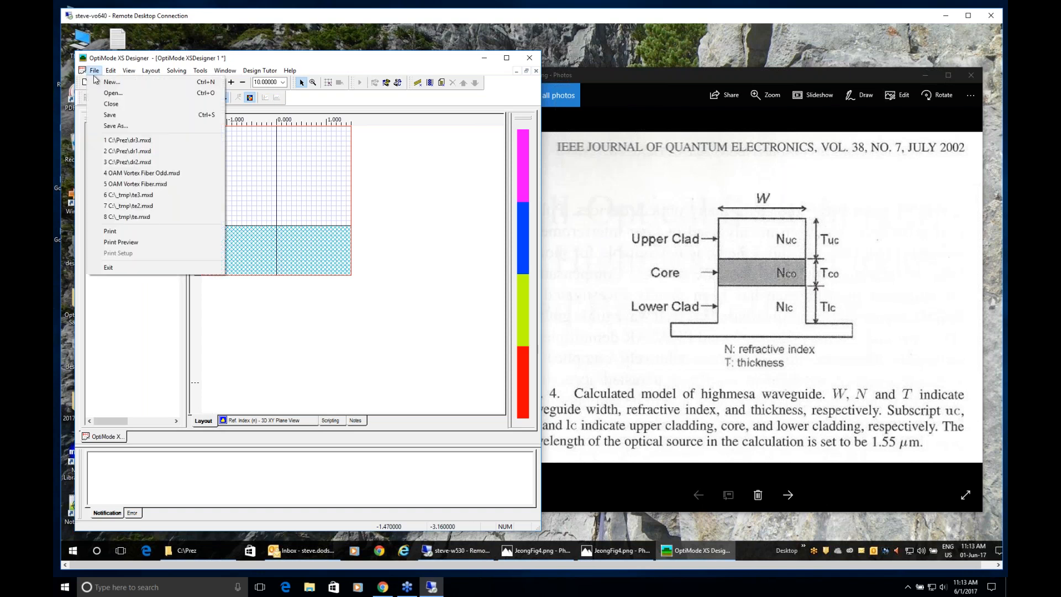
{"action": "left_click", "coordinate": [94, 70]}
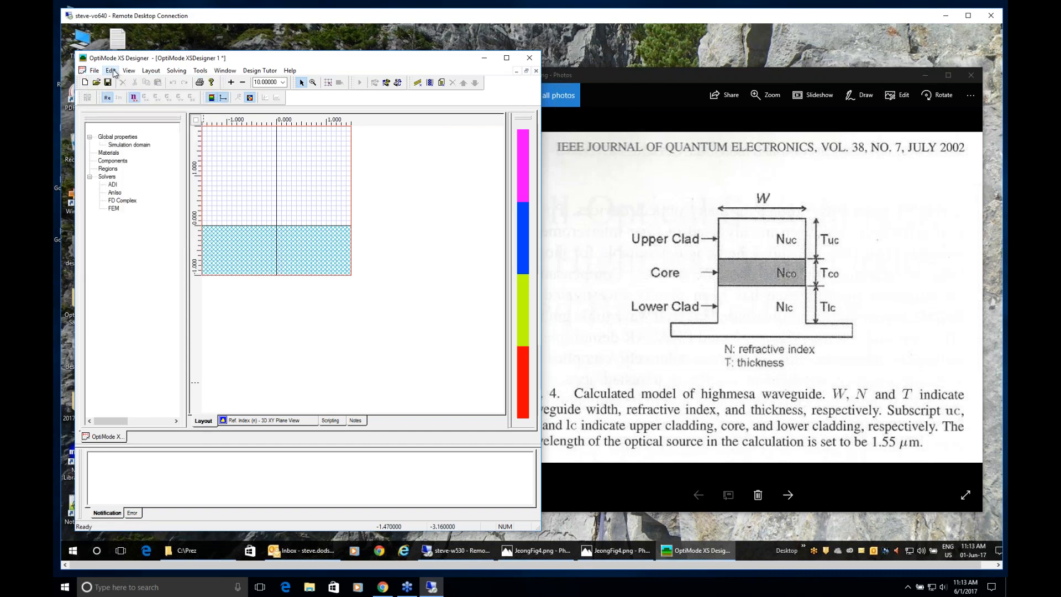
{"action": "left_click", "coordinate": [111, 70]}
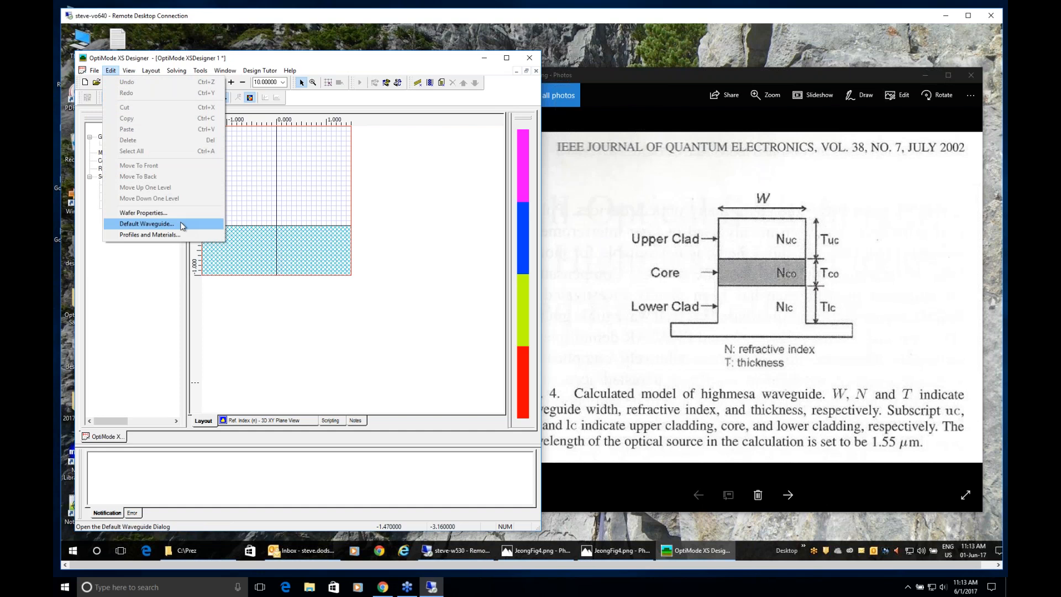
{"action": "left_click", "coordinate": [165, 235]}
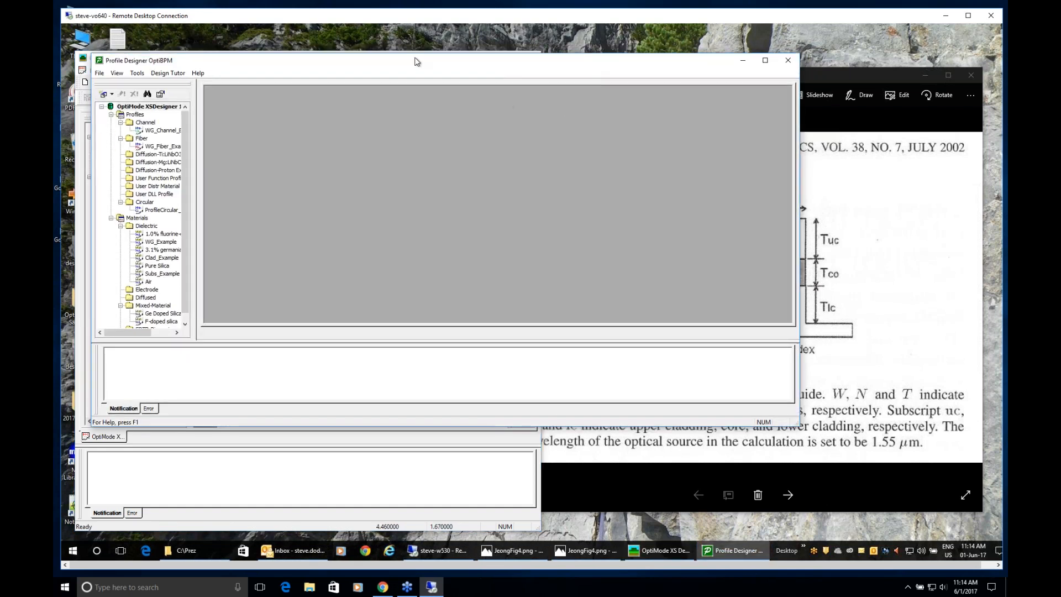
{"action": "left_click_drag", "start_coordinate": [407, 66], "coordinate": [486, 73]}
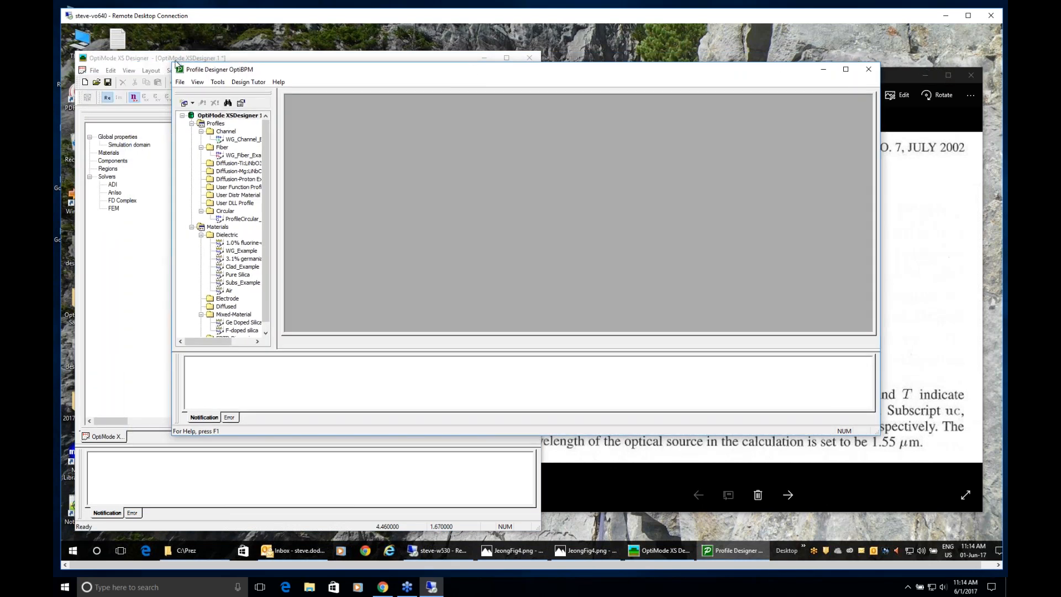
{"action": "left_click_drag", "start_coordinate": [174, 62], "coordinate": [392, 34]}
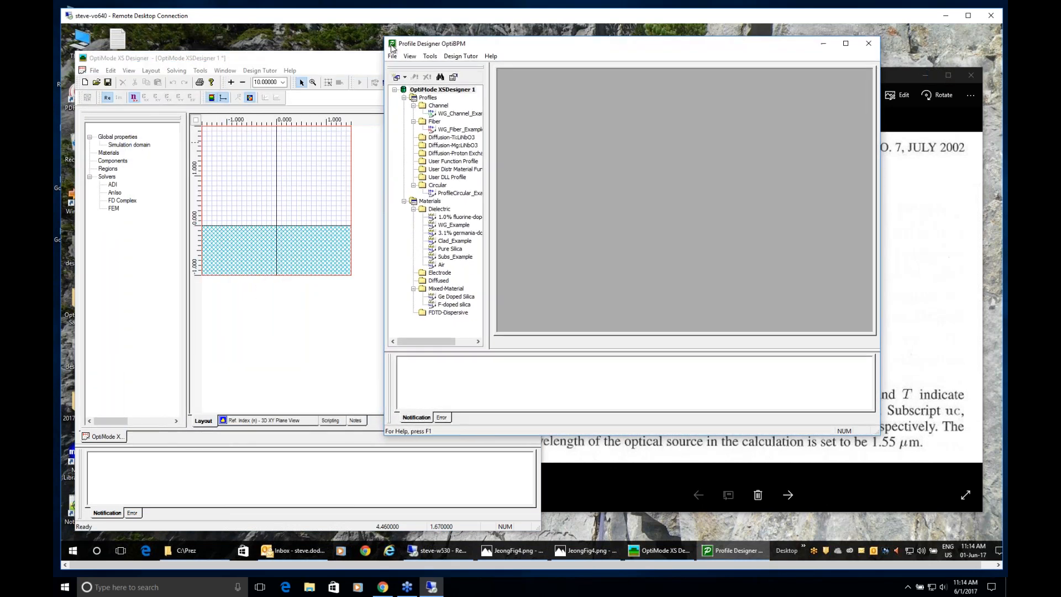
Open the Pure Silica material and examine its isotropic Sellmeier coefficients
{"action": "left_click", "coordinate": [456, 250]}
{"action": "double_click", "coordinate": [456, 249]}
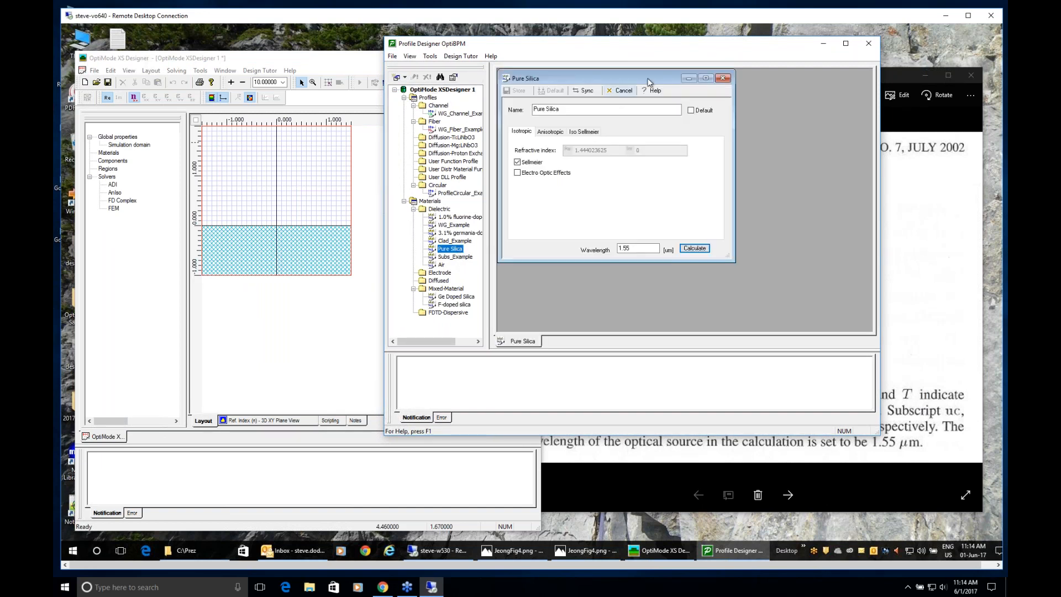
{"action": "left_click", "coordinate": [709, 81]}
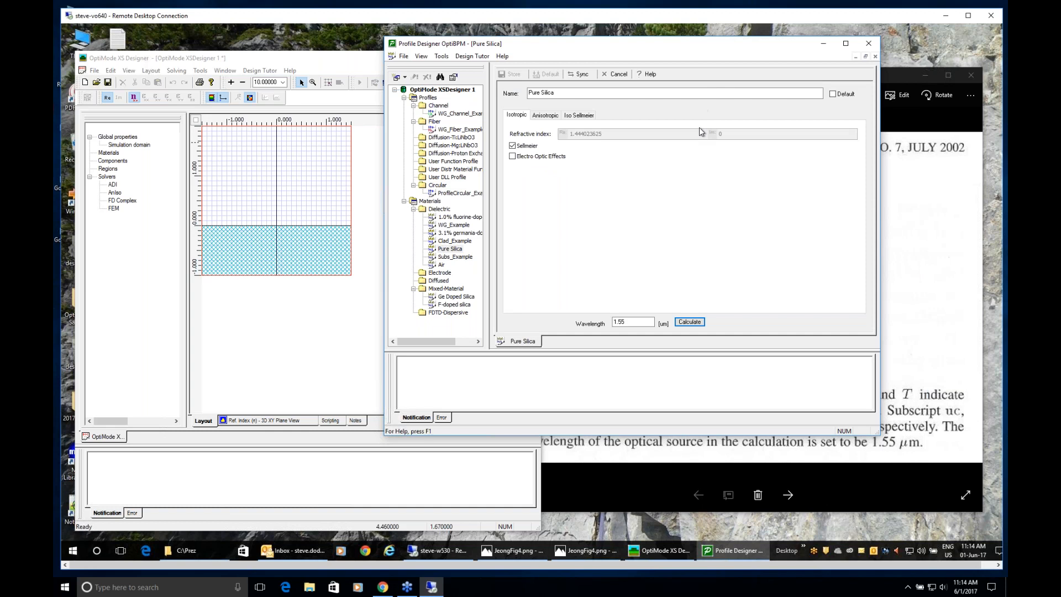
{"action": "left_click", "coordinate": [580, 116]}
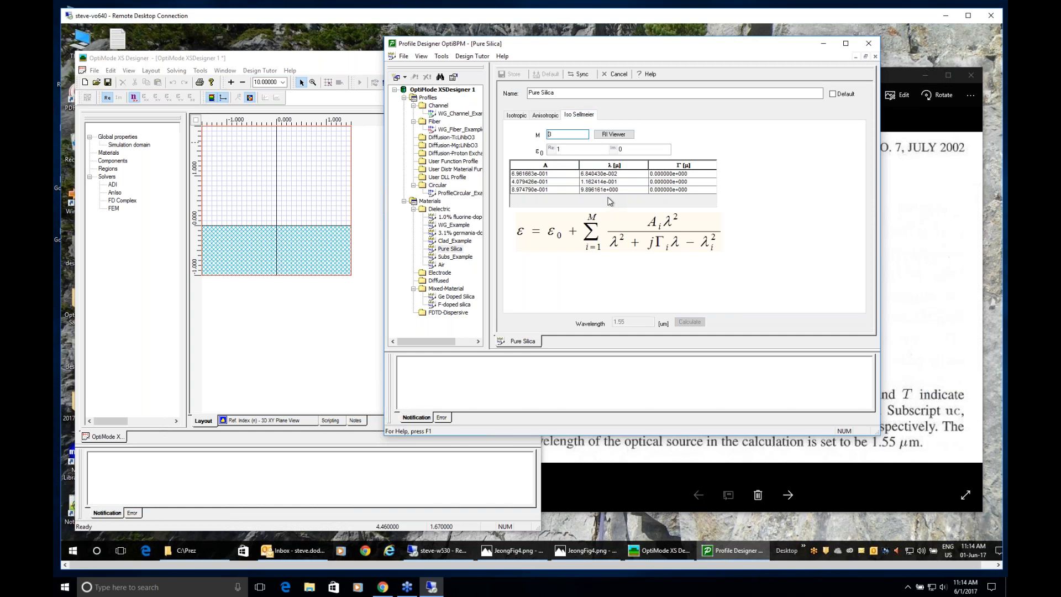
Create a dielectric material named n317 with a refractive index of 3.171 and store it
{"action": "left_click", "coordinate": [439, 209]}
{"action": "right_click", "coordinate": [438, 212]}
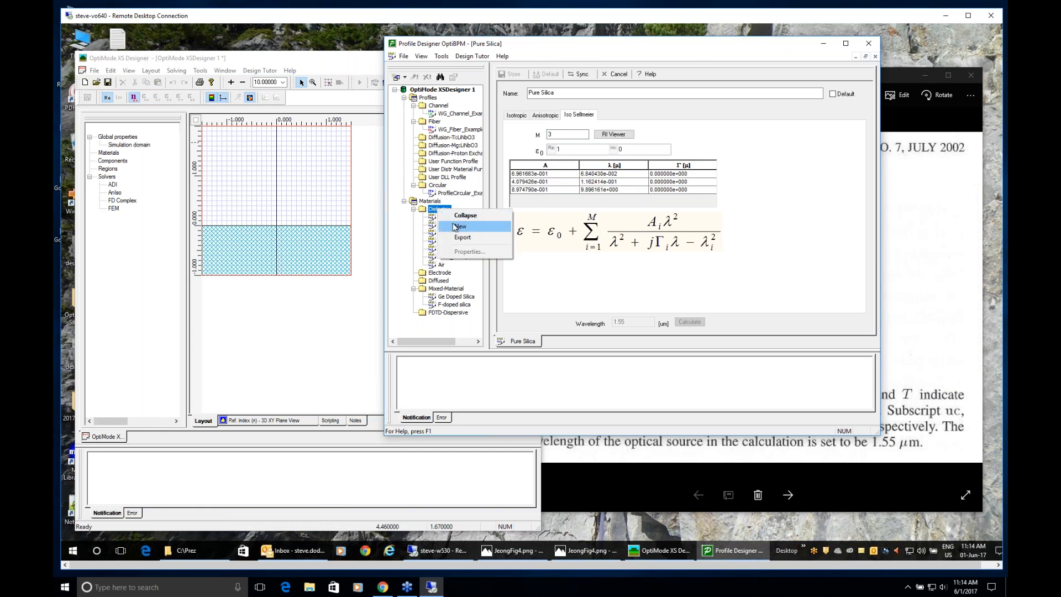
{"action": "mouse_move", "coordinate": [456, 228]}
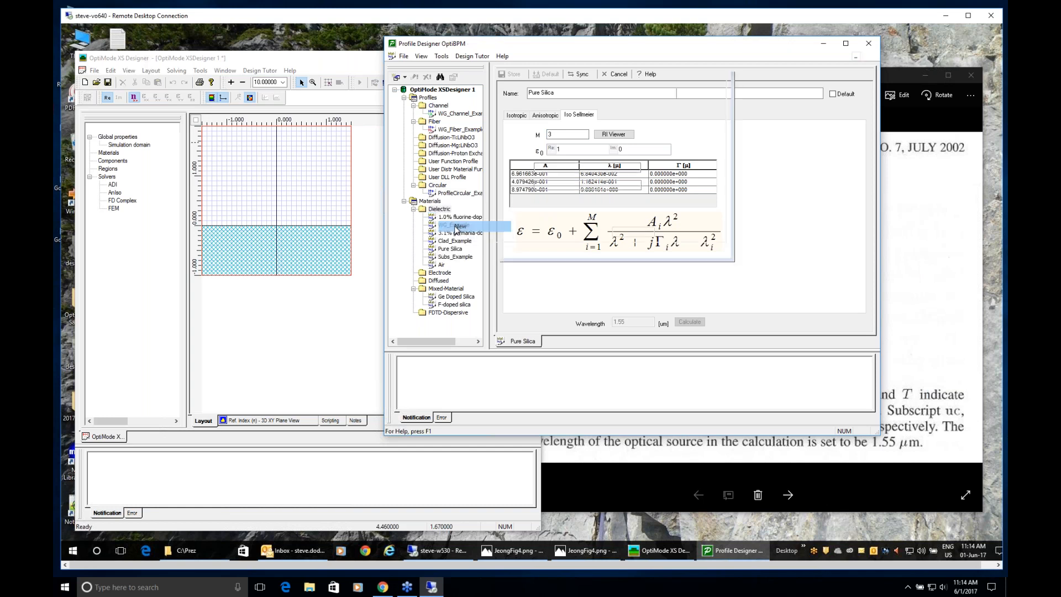
{"action": "left_click", "coordinate": [458, 227]}
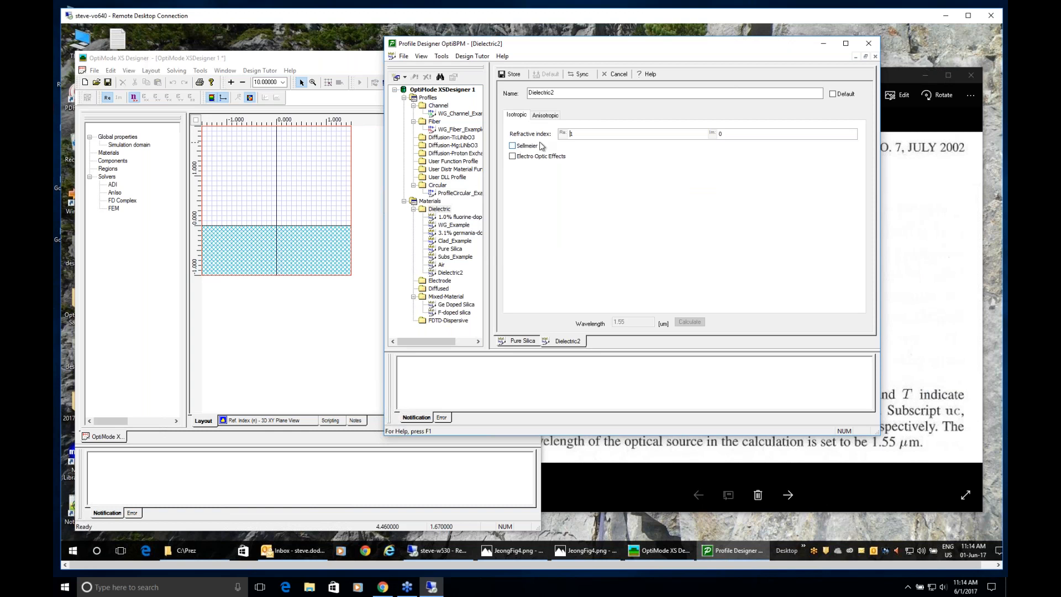
{"action": "double_click", "coordinate": [571, 134]}
{"action": "key", "text": "Num_Lock"}
{"action": "key", "text": "Num_Lock"}
{"action": "type", "text": "3.171"}
{"action": "left_click_drag", "start_coordinate": [563, 92], "coordinate": [526, 94]}
{"action": "type", "text": "n"}
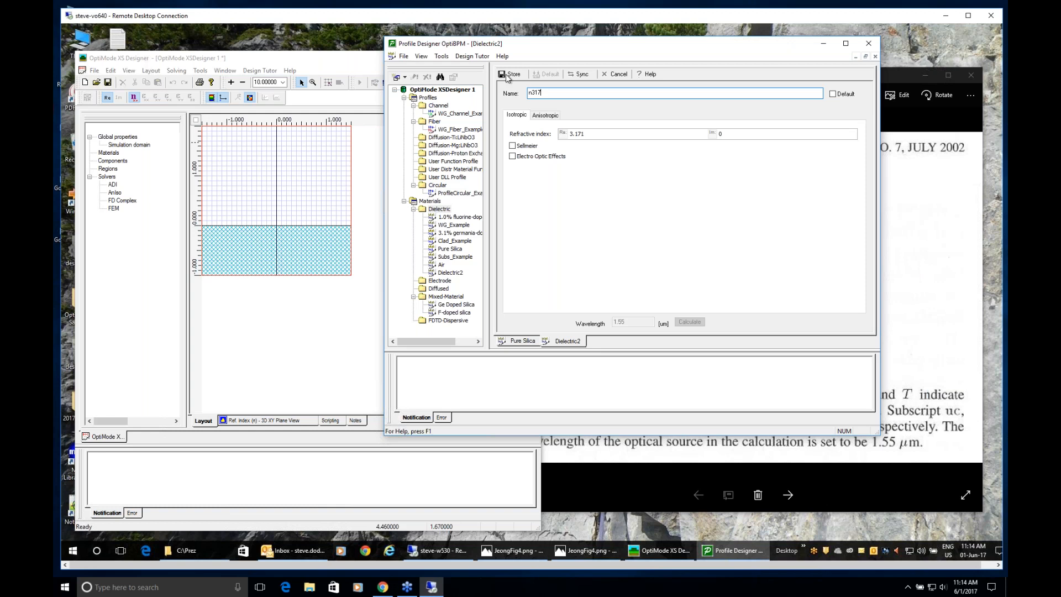
{"action": "left_click", "coordinate": [508, 74]}
Create another dielectric material named n345 with a refractive index of 3.45 and store it
{"action": "right_click", "coordinate": [440, 213]}
{"action": "left_click", "coordinate": [440, 211]}
{"action": "right_click", "coordinate": [442, 210]}
{"action": "left_click", "coordinate": [463, 226]}
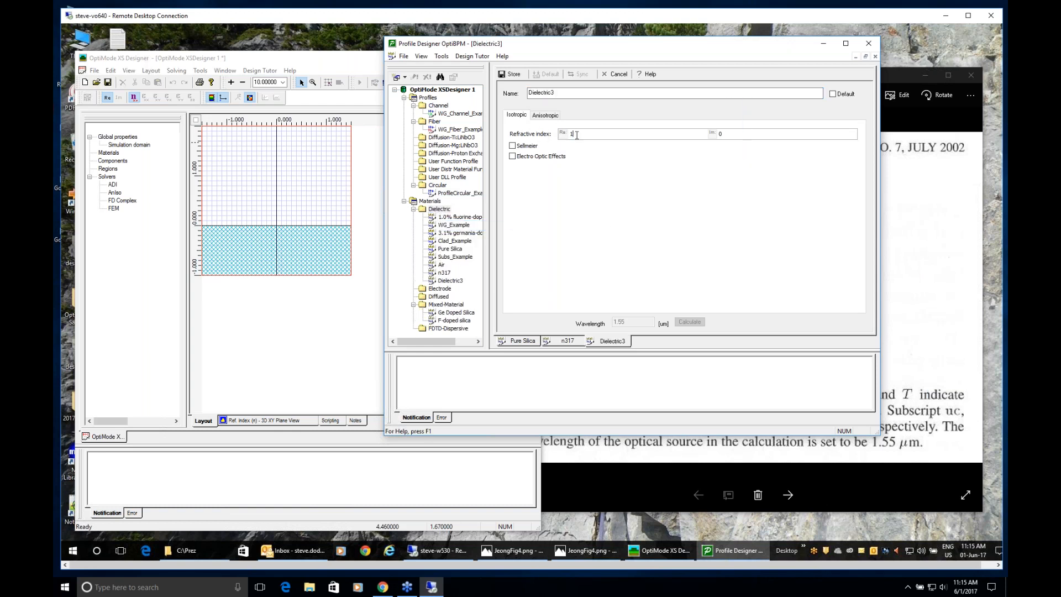
{"action": "double_click", "coordinate": [569, 133]}
{"action": "type", "text": "3.45"}
{"action": "double_click", "coordinate": [572, 92]}
{"action": "type", "text": "n"}
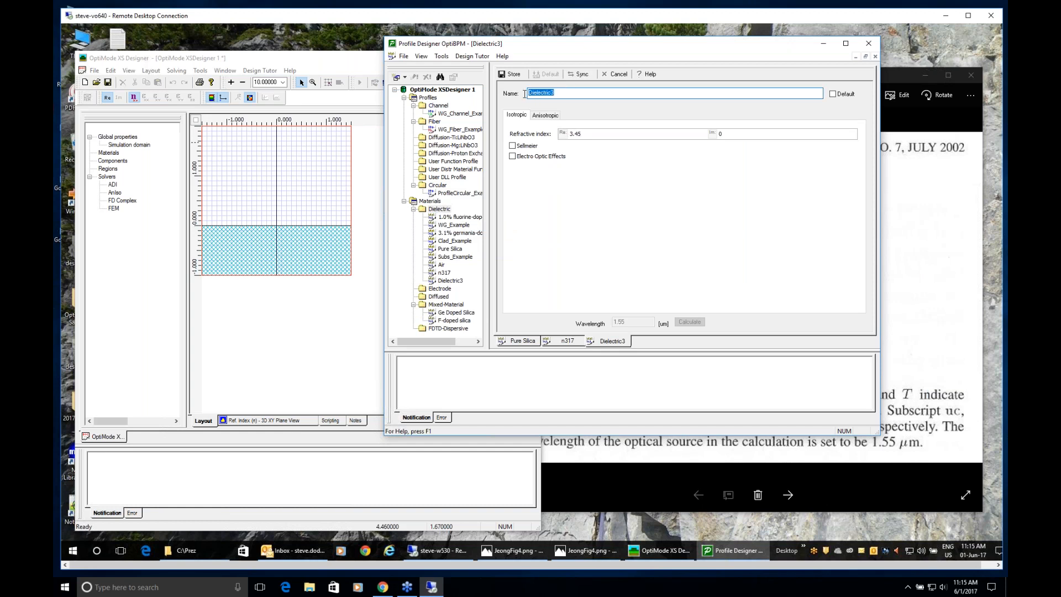
{"action": "type", "text": "345"}
{"action": "left_click", "coordinate": [519, 73]}
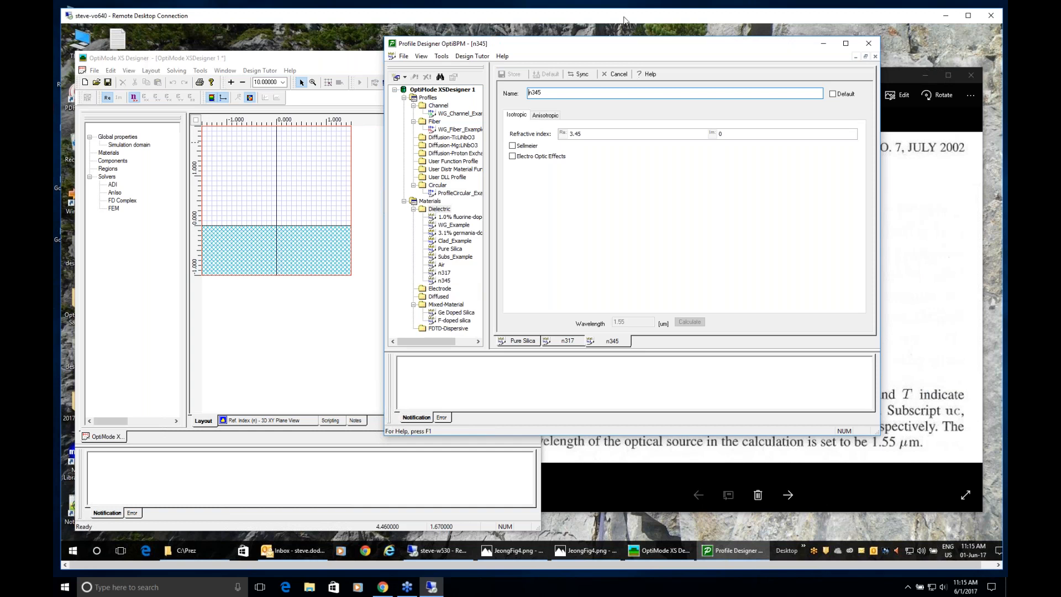
Create a new channel profile and add its first layer with thickness 0.5 and material n317, keeping the figure in view
{"action": "left_click_drag", "start_coordinate": [660, 47], "coordinate": [459, 69]}
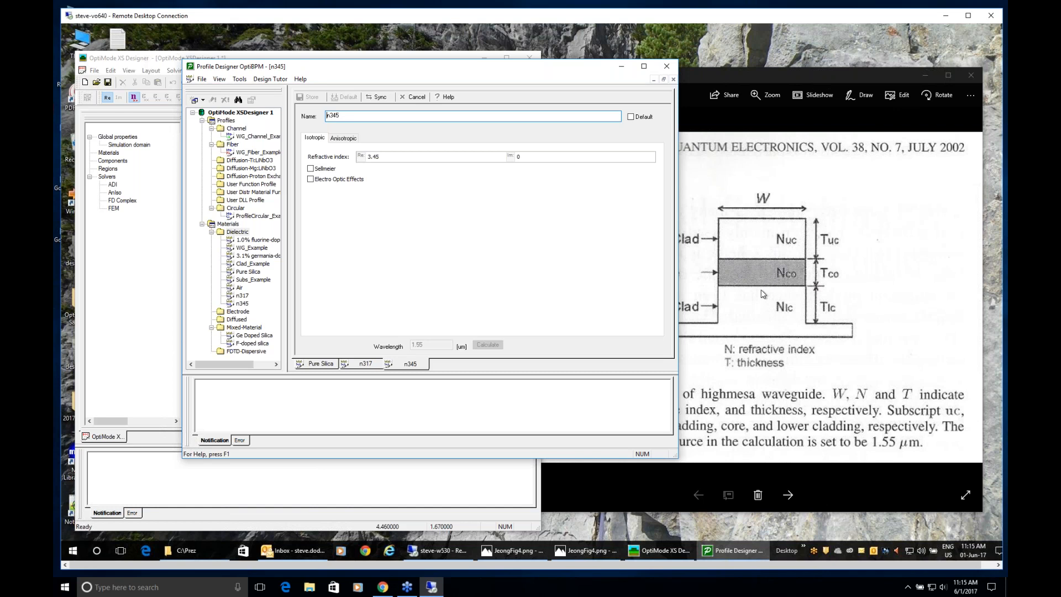
{"action": "right_click", "coordinate": [238, 130]}
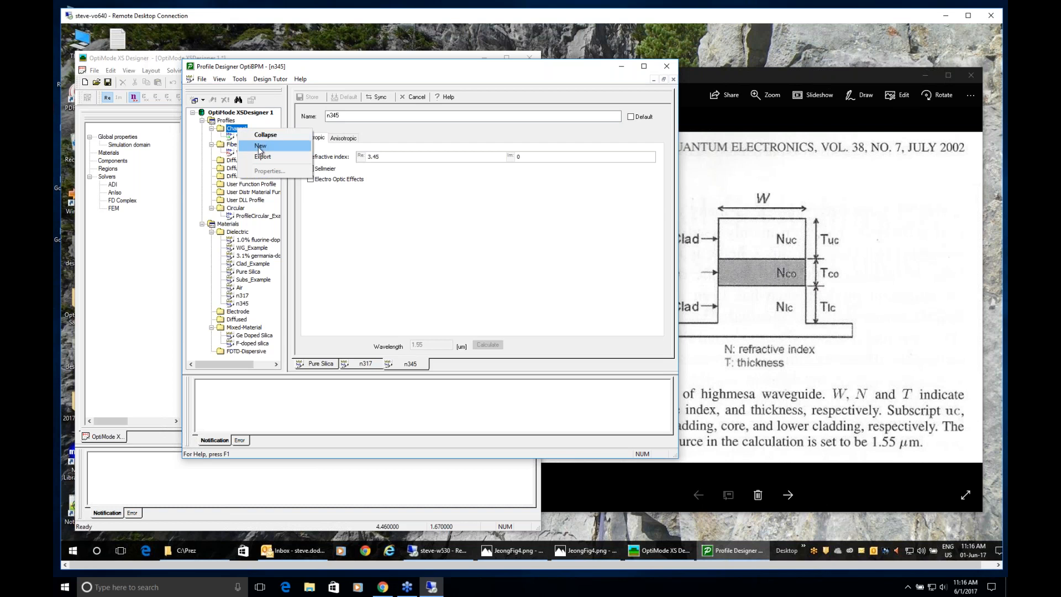
{"action": "left_click", "coordinate": [259, 147]}
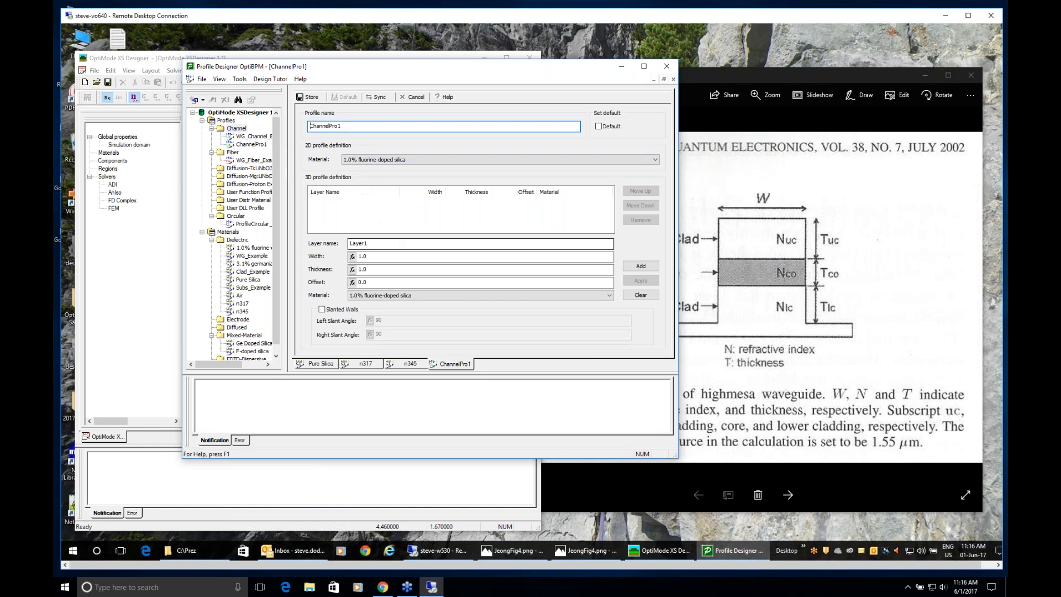
{"action": "left_click", "coordinate": [368, 269]}
{"action": "left_click_drag", "start_coordinate": [368, 269], "coordinate": [348, 271]}
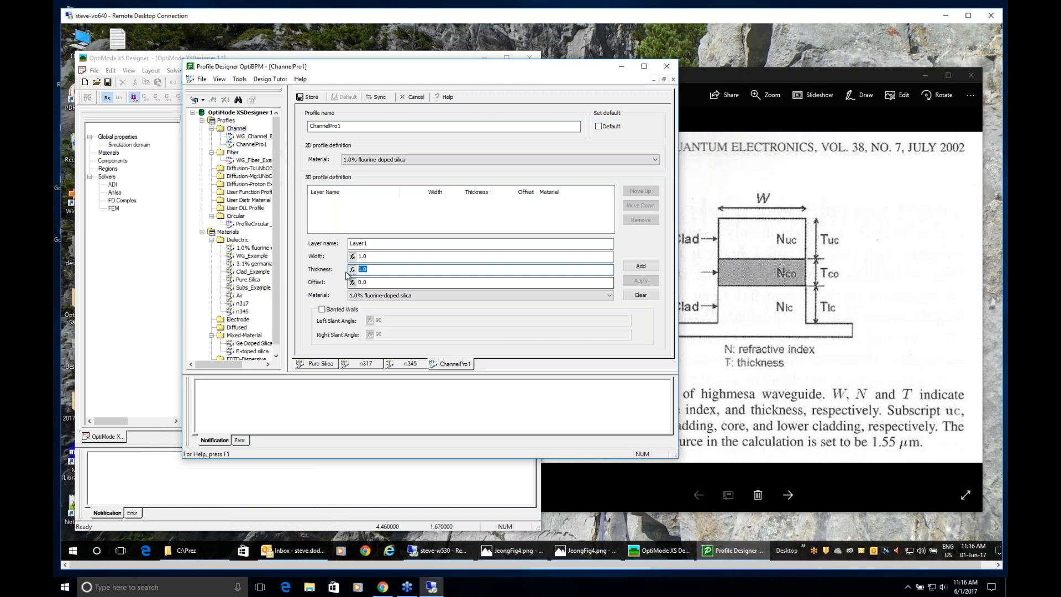
{"action": "type", "text": ".5"}
{"action": "left_click", "coordinate": [608, 296]}
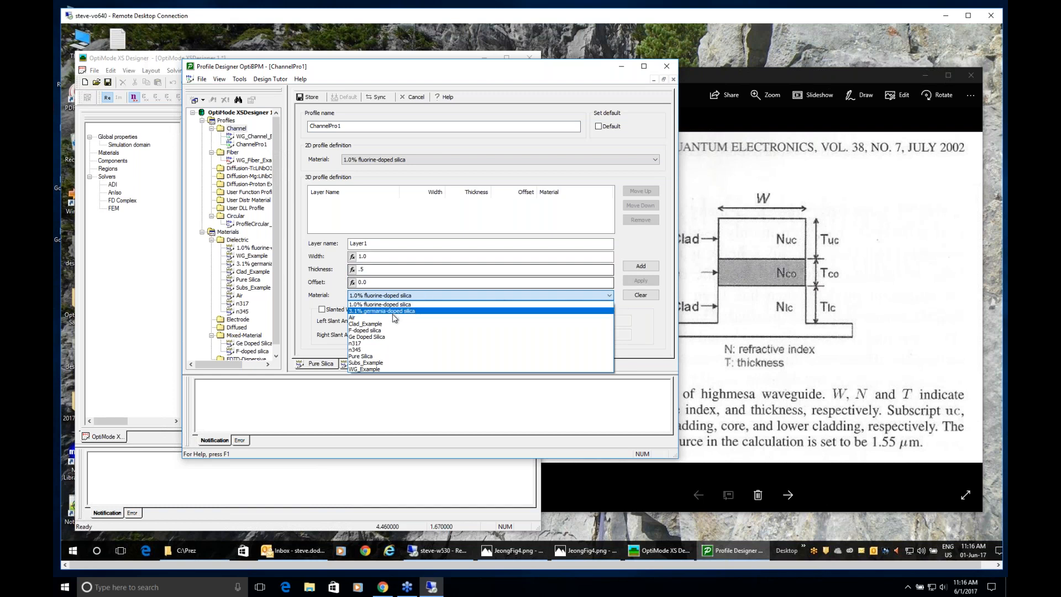
{"action": "left_click", "coordinate": [397, 344]}
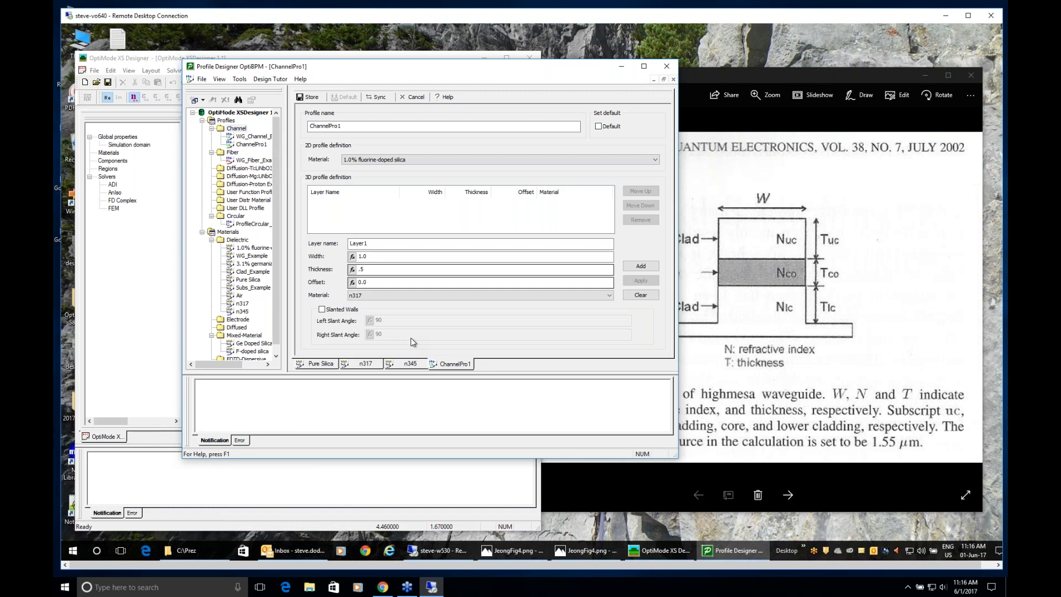
{"action": "left_click", "coordinate": [641, 267]}
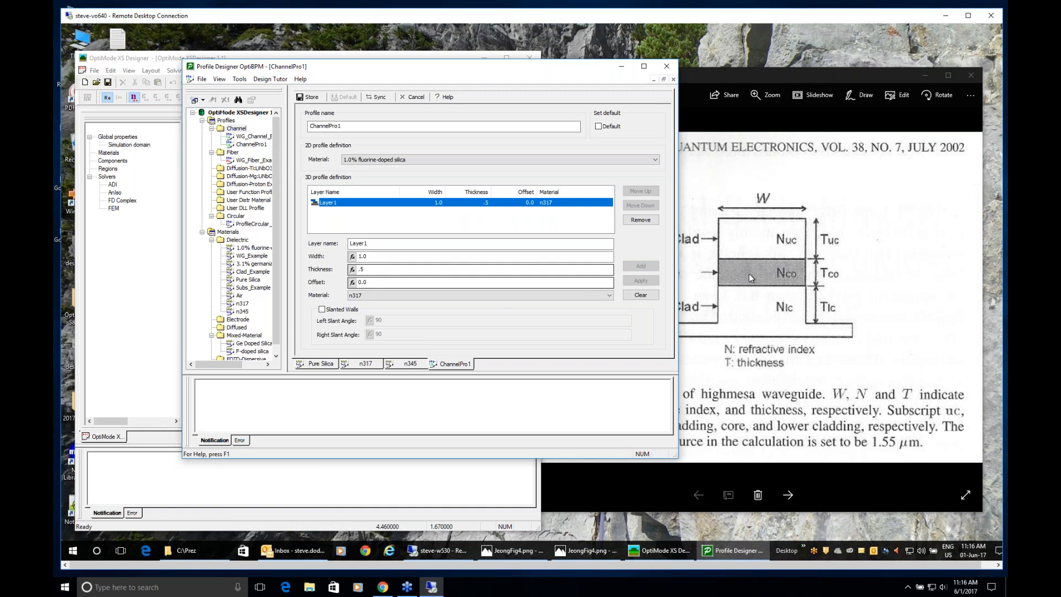
Add a second layer named Laye2 to the channel profile with material n345 for the core
{"action": "left_click", "coordinate": [369, 244]}
{"action": "left_click_drag", "start_coordinate": [362, 244], "coordinate": [369, 244]}
{"action": "type", "text": "2"}
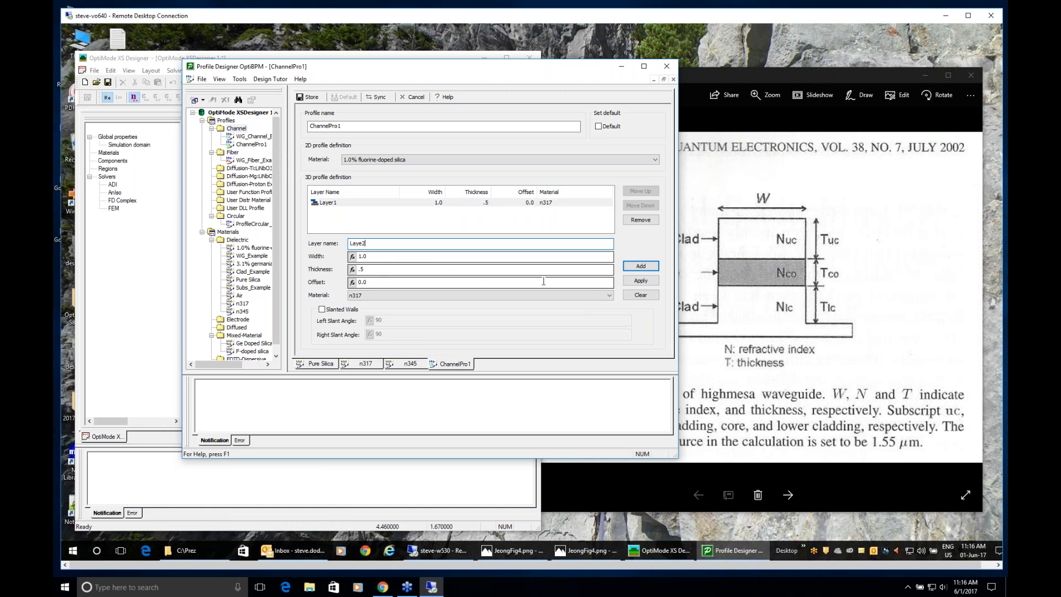
{"action": "left_click", "coordinate": [609, 295]}
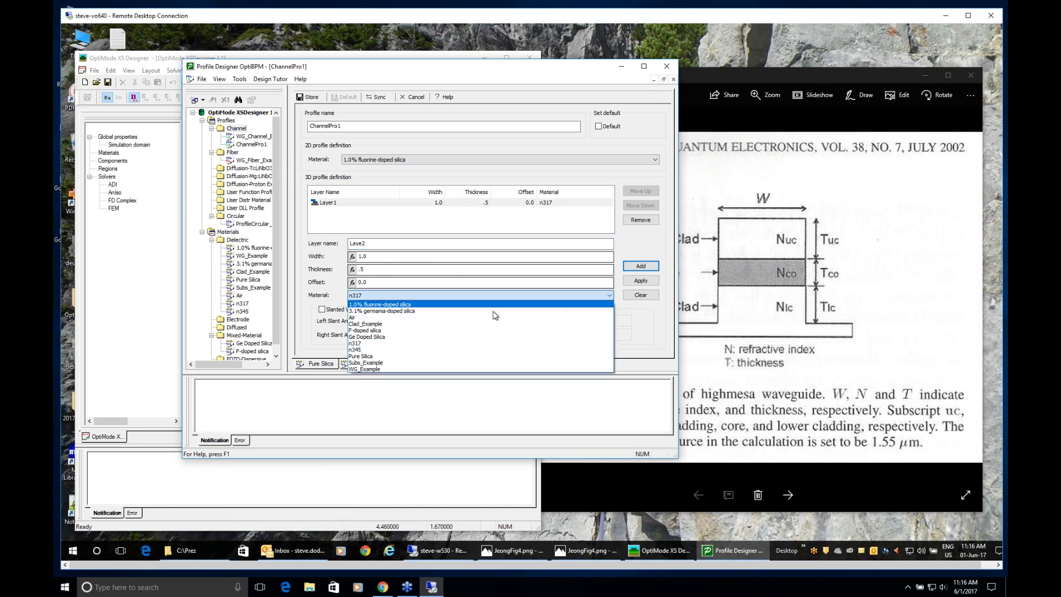
{"action": "left_click", "coordinate": [404, 349]}
{"action": "left_click", "coordinate": [641, 265]}
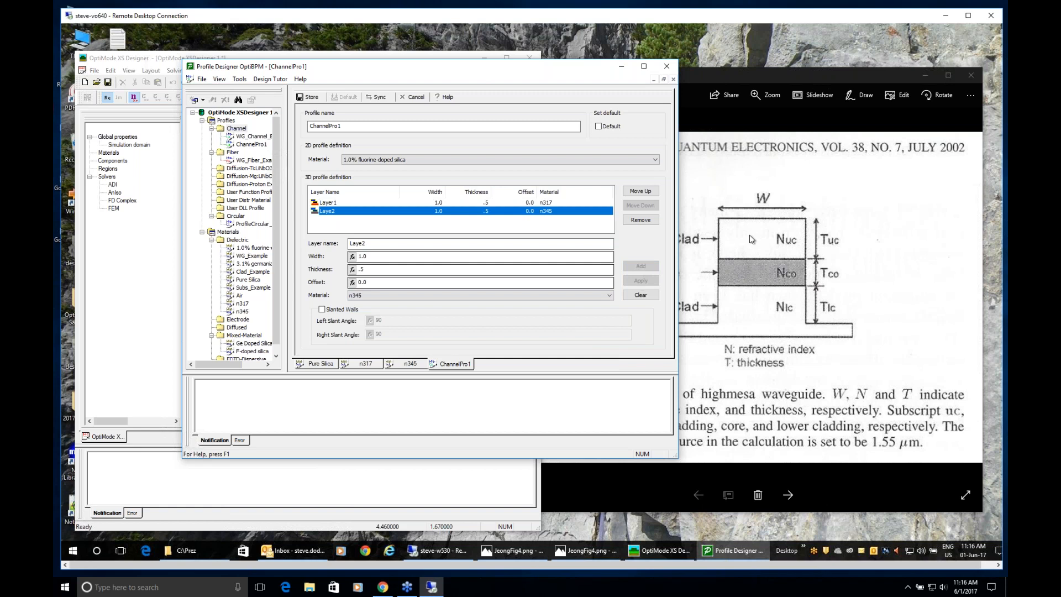
Add a third layer named Laye3 with material n317 for the upper cladding and store the channel profile
{"action": "left_click", "coordinate": [360, 244]}
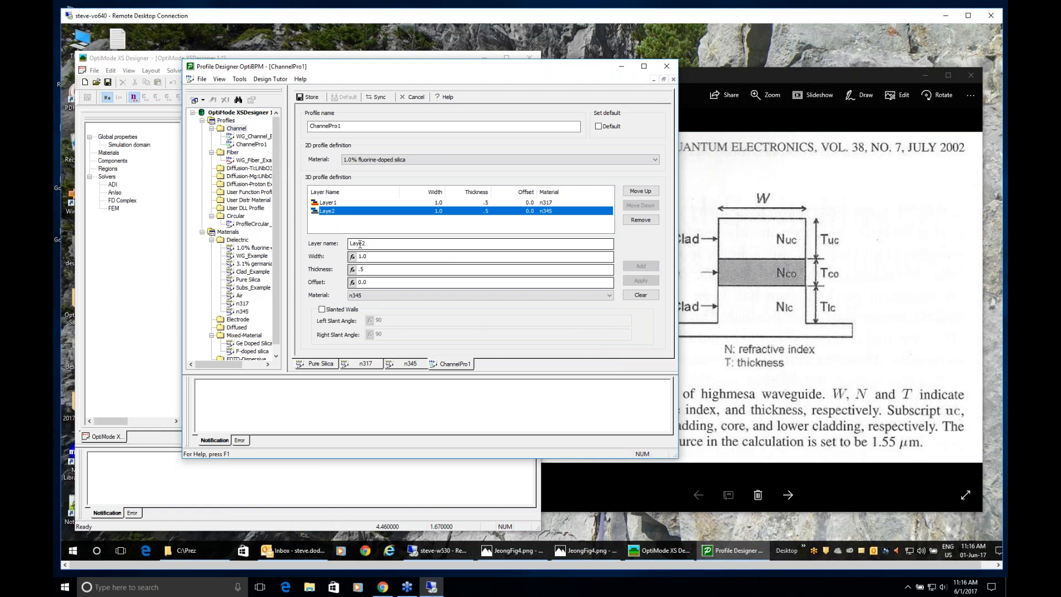
{"action": "left_click", "coordinate": [363, 244]}
{"action": "left_click_drag", "start_coordinate": [363, 244], "coordinate": [367, 244]}
{"action": "type", "text": "3"}
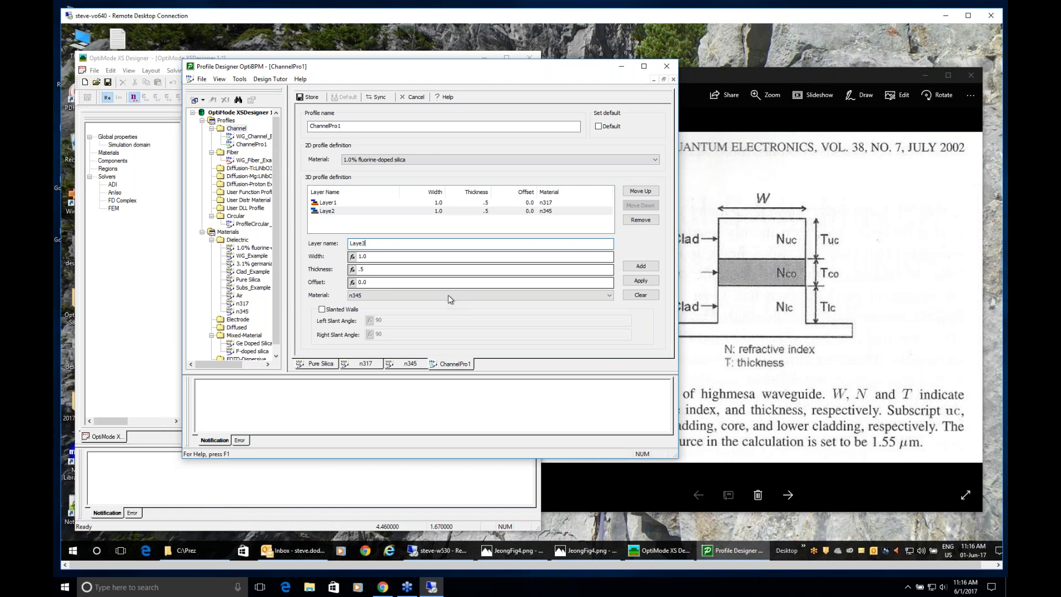
{"action": "left_click", "coordinate": [608, 296]}
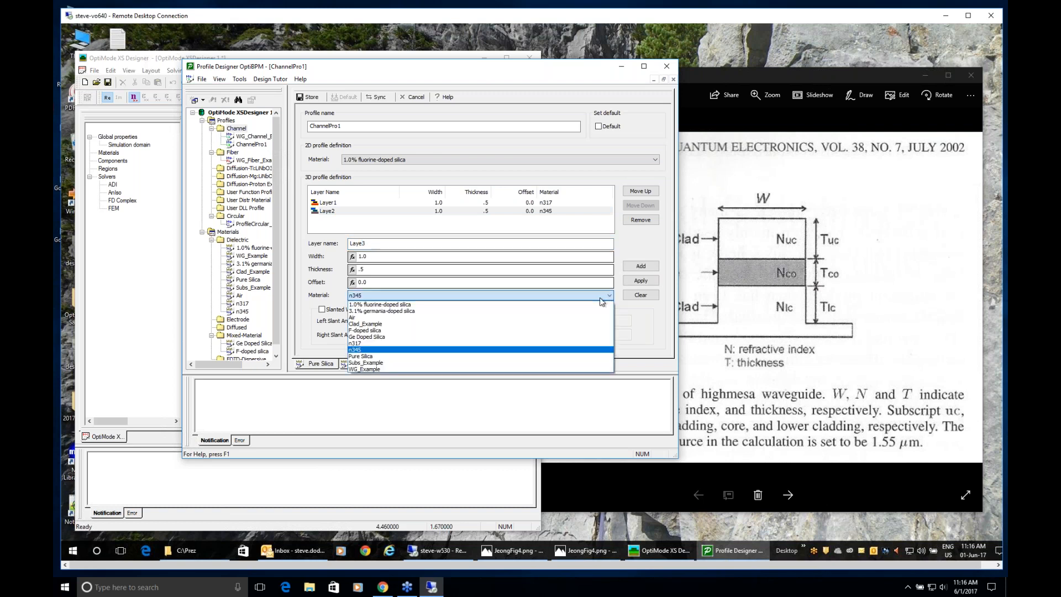
{"action": "left_click", "coordinate": [418, 347]}
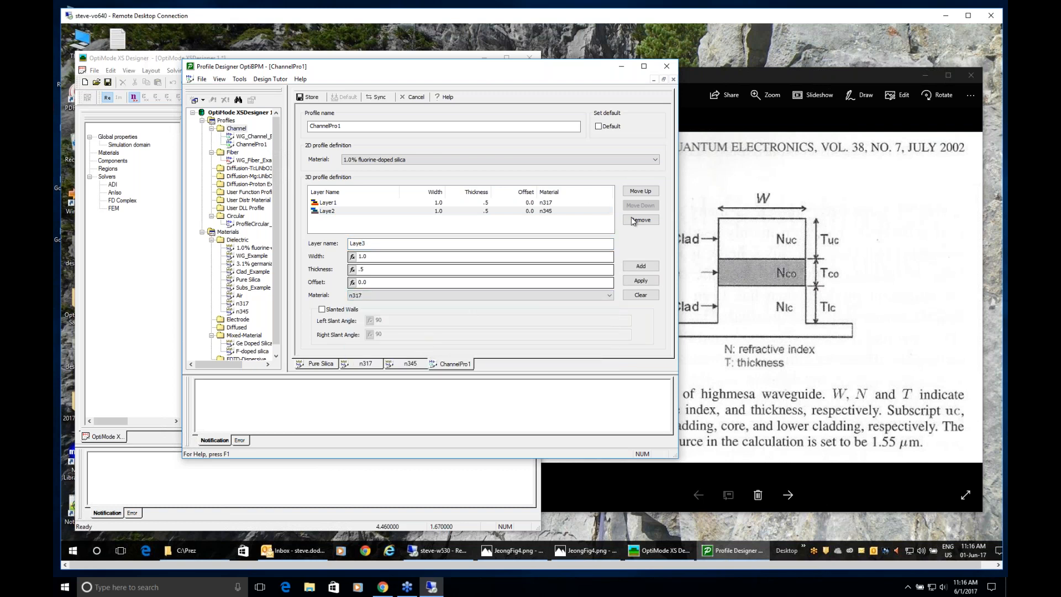
{"action": "left_click", "coordinate": [641, 267]}
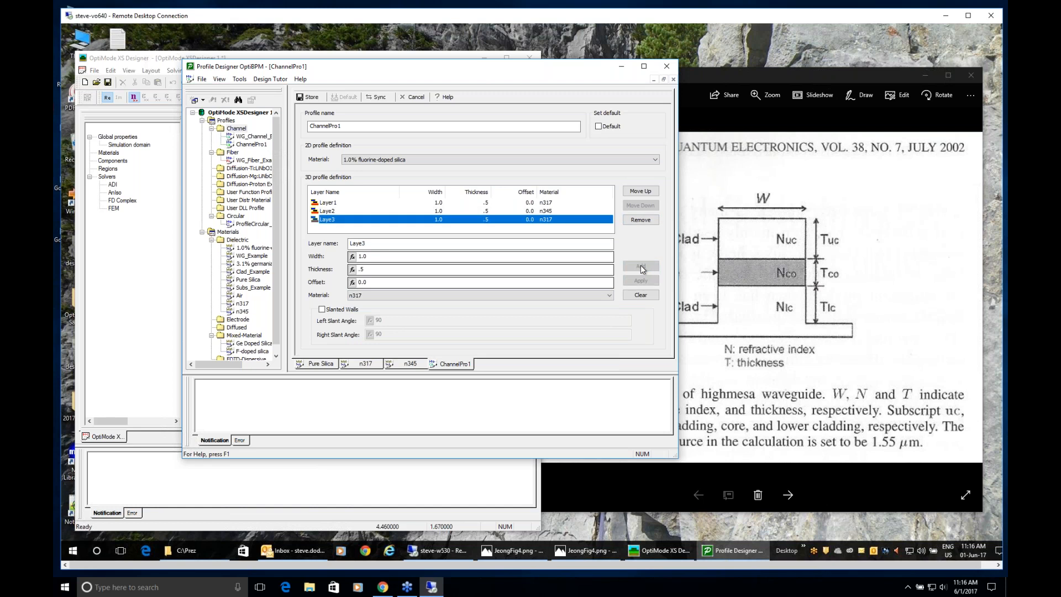
{"action": "left_click", "coordinate": [305, 99]}
Review the n345 material and the ChannelPro1 layer definitions, and minimize the profile editor to get back to the layout
{"action": "left_click", "coordinate": [412, 366]}
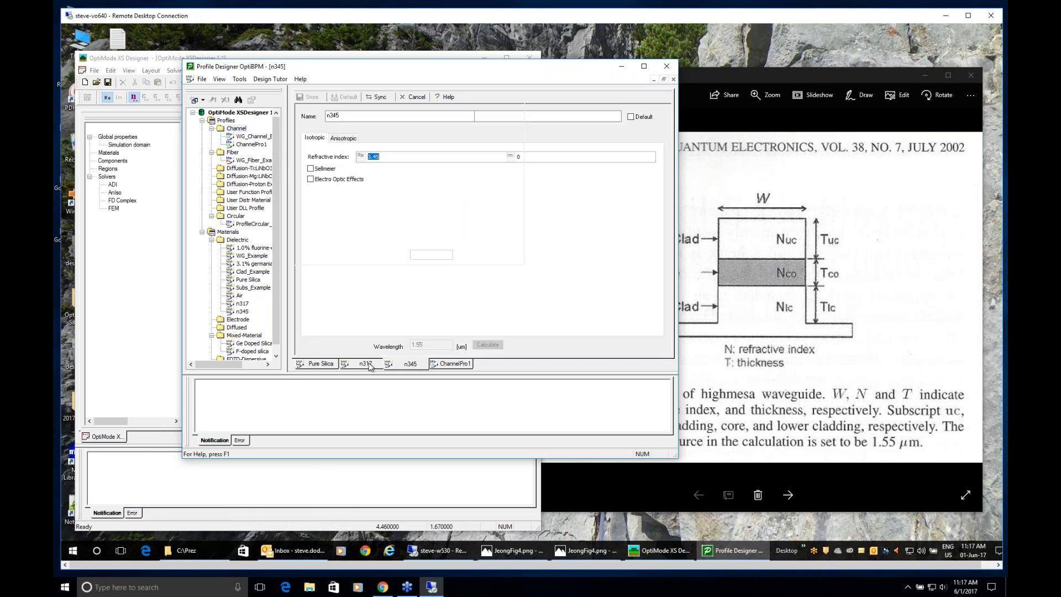
{"action": "left_click", "coordinate": [452, 364]}
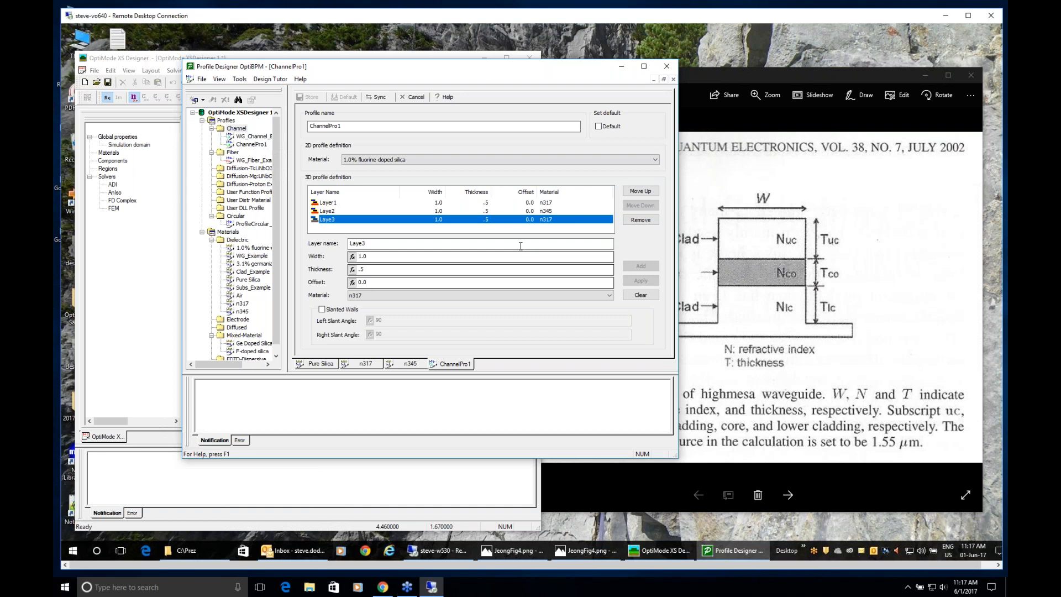
{"action": "left_click", "coordinate": [621, 66]}
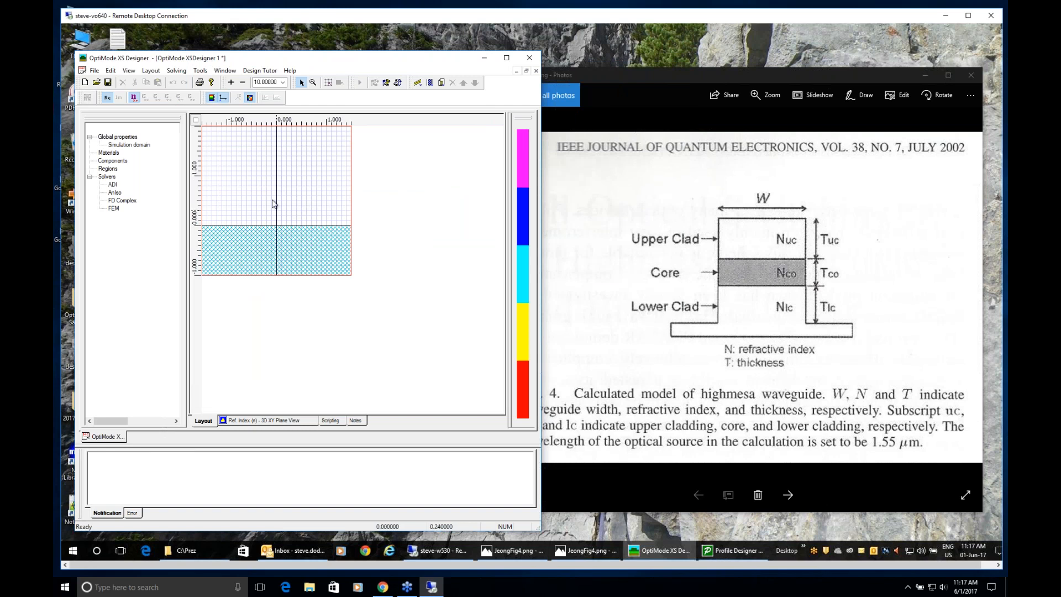
Add a linear waveguide to the layout and assign it the ChannelPro1 profile
{"action": "left_click", "coordinate": [418, 84]}
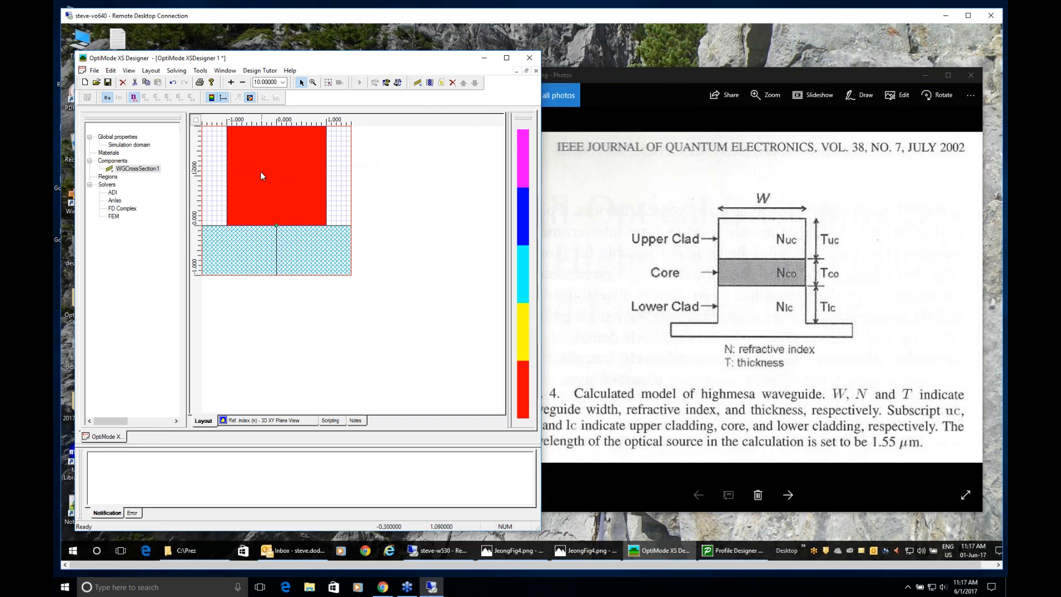
{"action": "right_click", "coordinate": [150, 169]}
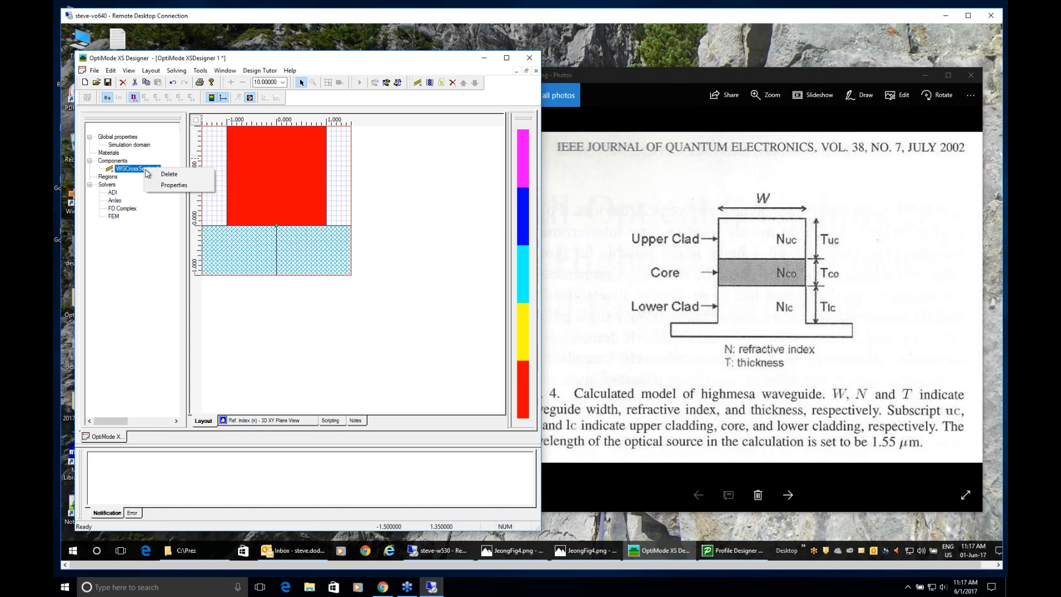
{"action": "left_click", "coordinate": [161, 186]}
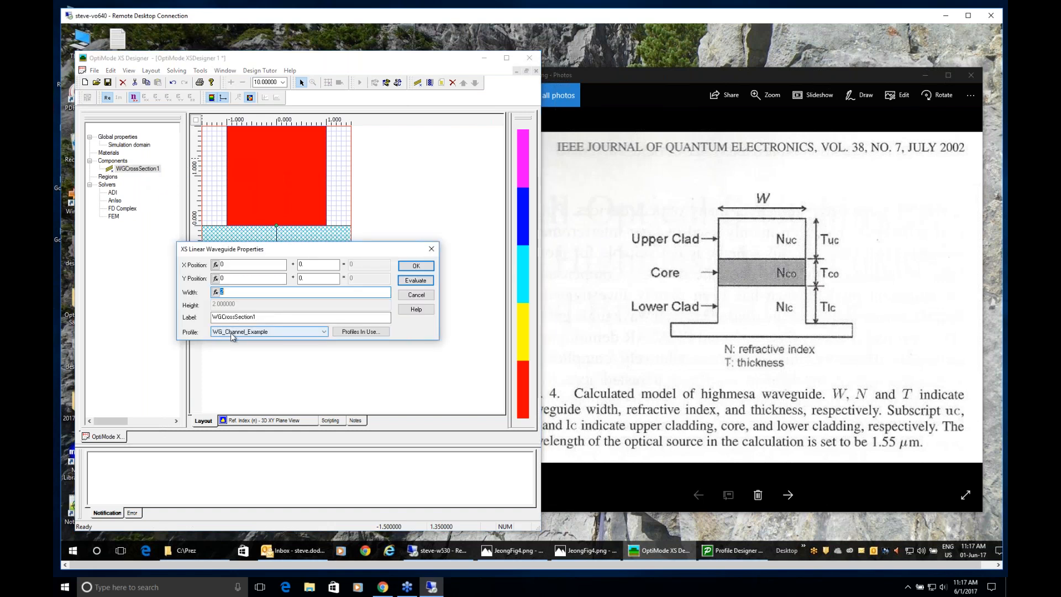
{"action": "left_click", "coordinate": [324, 333]}
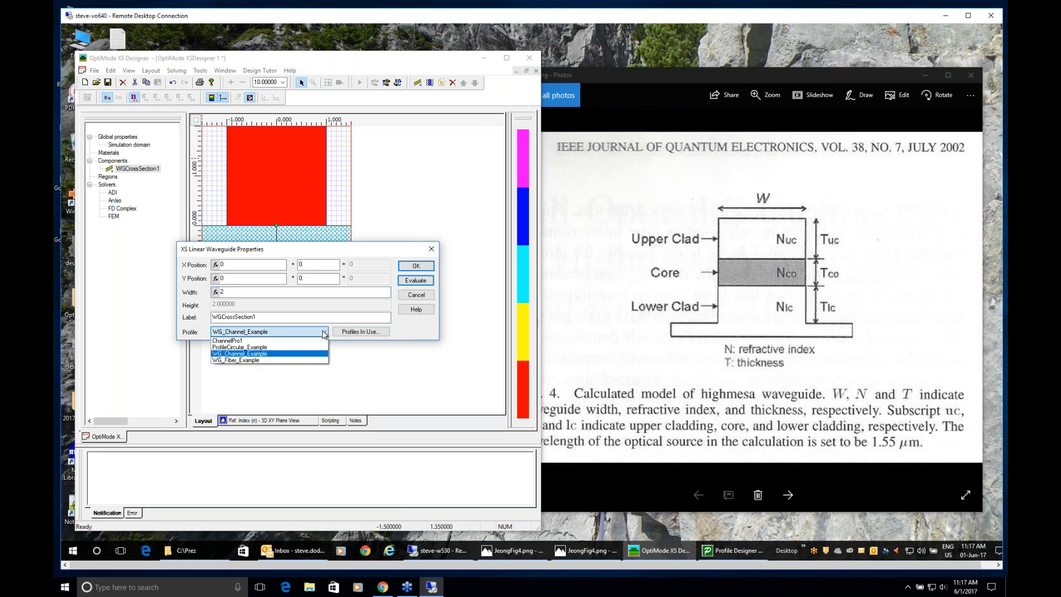
{"action": "left_click", "coordinate": [232, 340]}
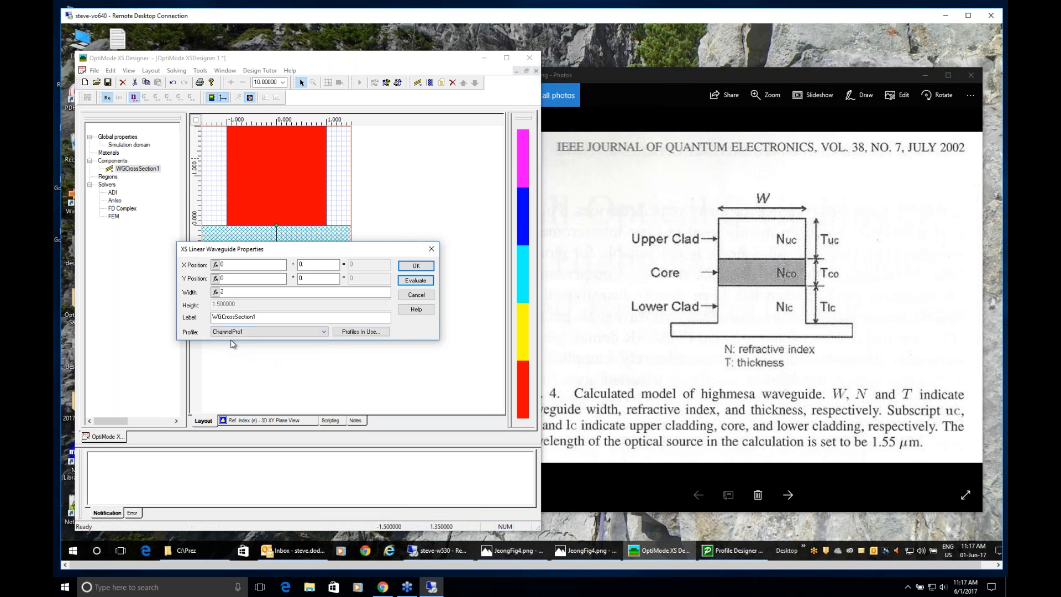
{"action": "left_click", "coordinate": [415, 266]}
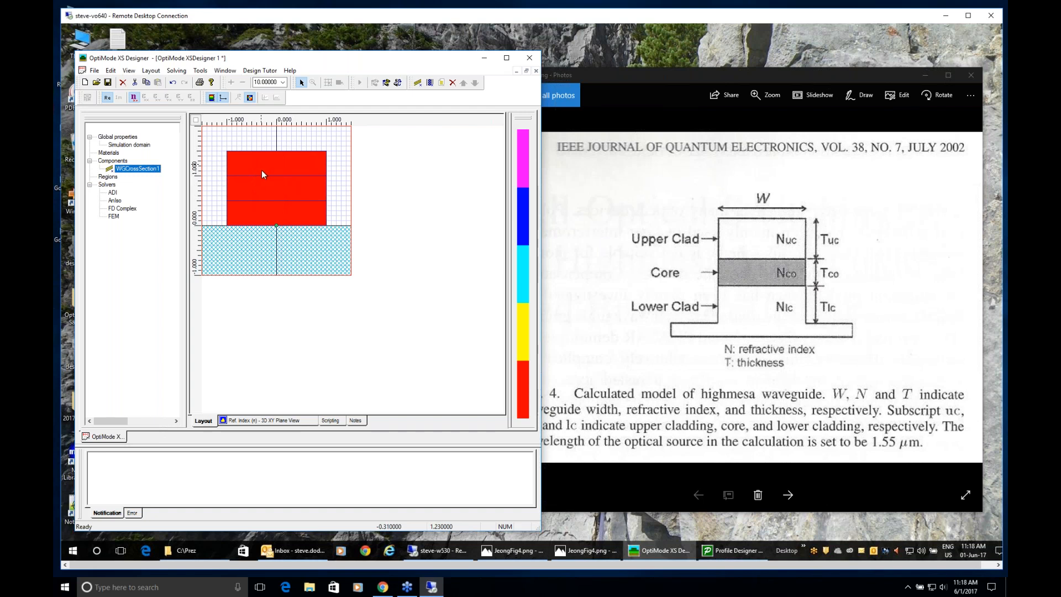
Inspect the refractive index distribution in the XY plane view, probing the lower cladding and the core
{"action": "left_click", "coordinate": [272, 423]}
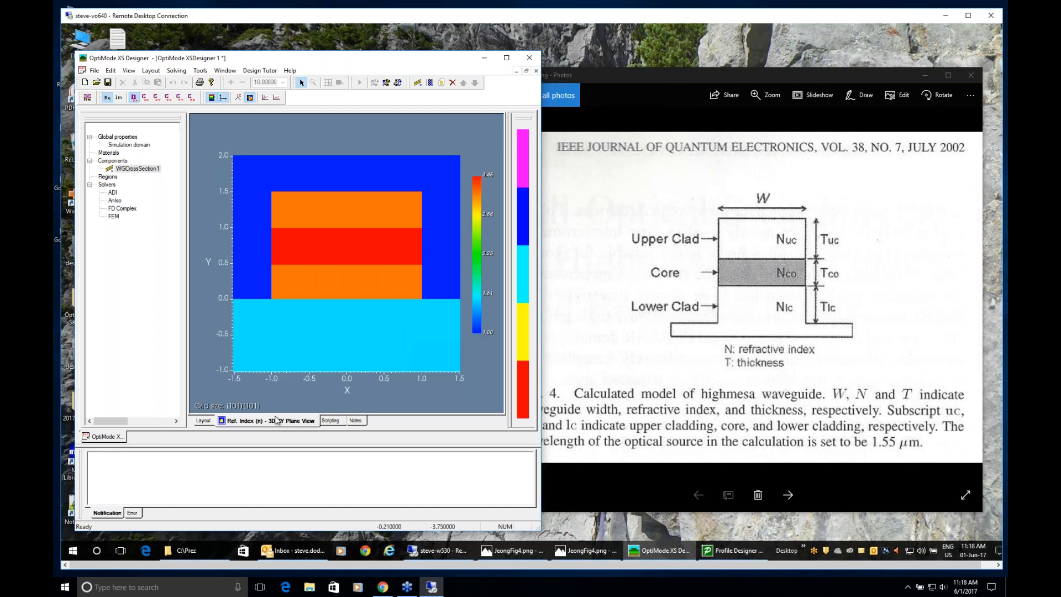
{"action": "left_click", "coordinate": [333, 282]}
{"action": "left_click", "coordinate": [336, 249]}
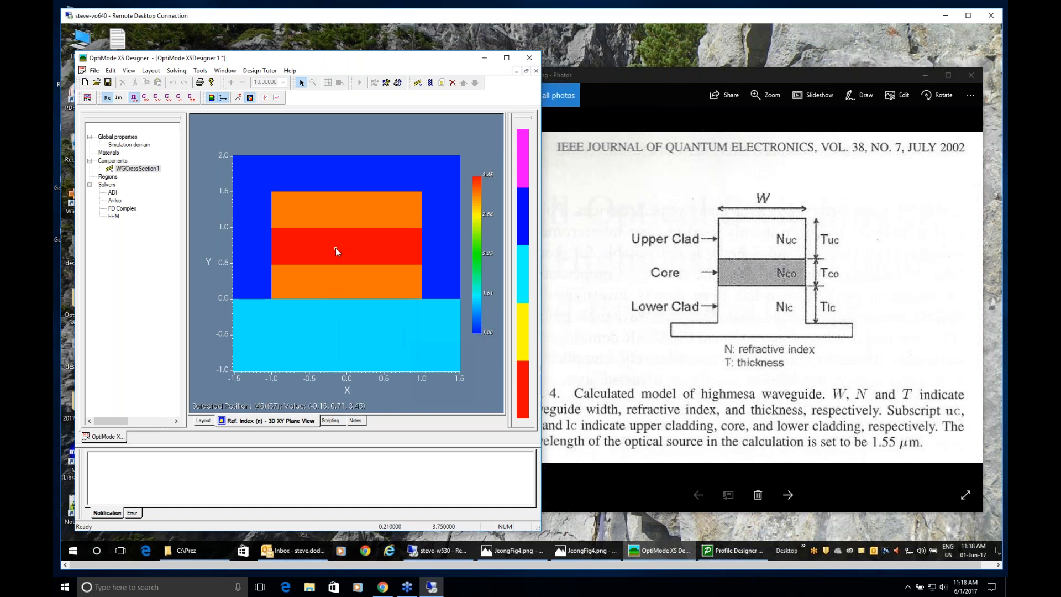
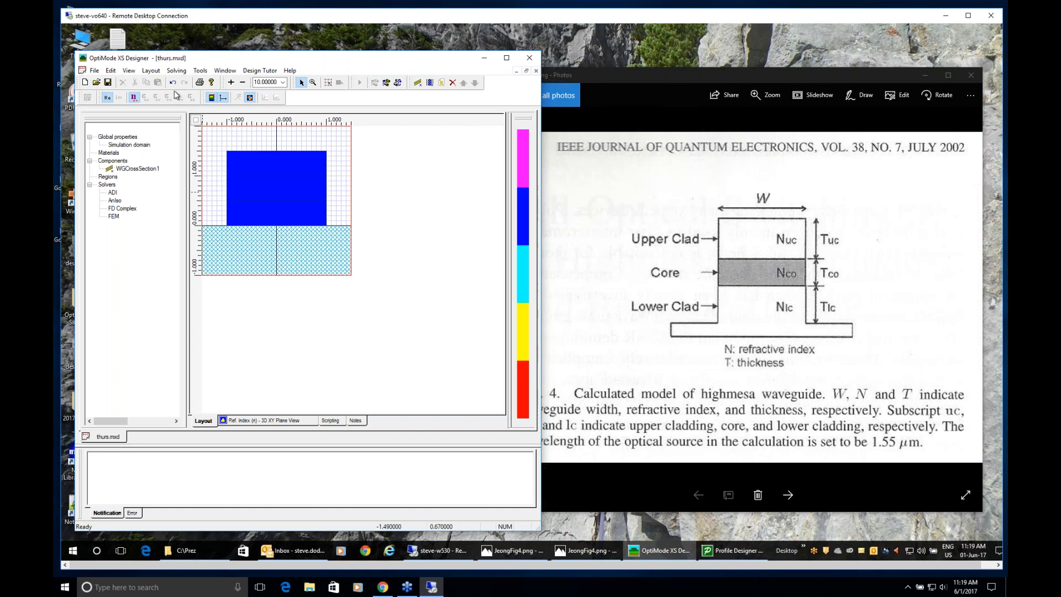
Configure the ADI solver in the solver parameters to find 2 modes with the initial excitation along Y
{"action": "left_click", "coordinate": [177, 71]}
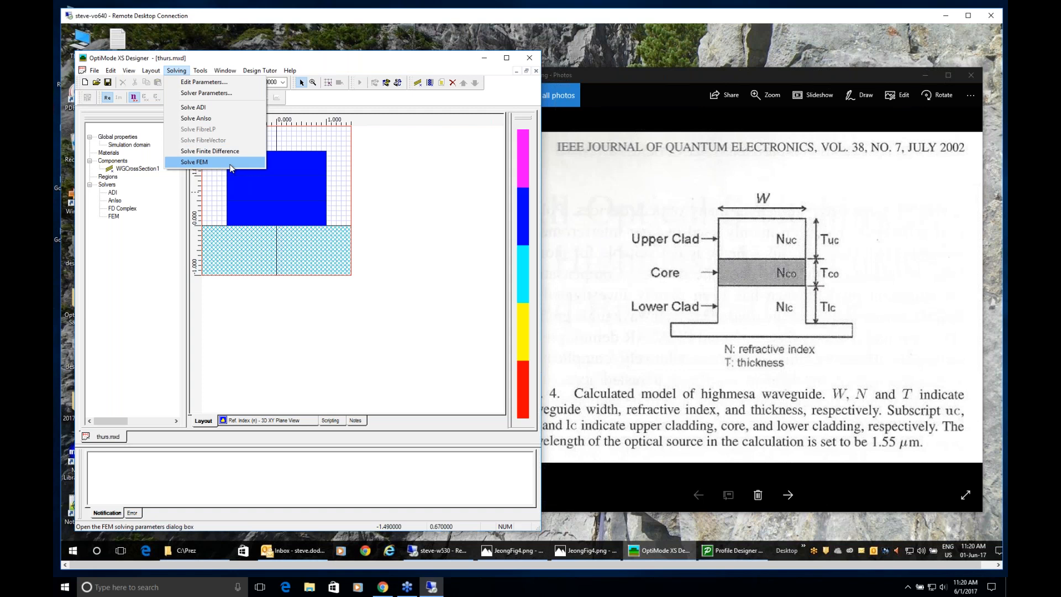
{"action": "left_click", "coordinate": [224, 94]}
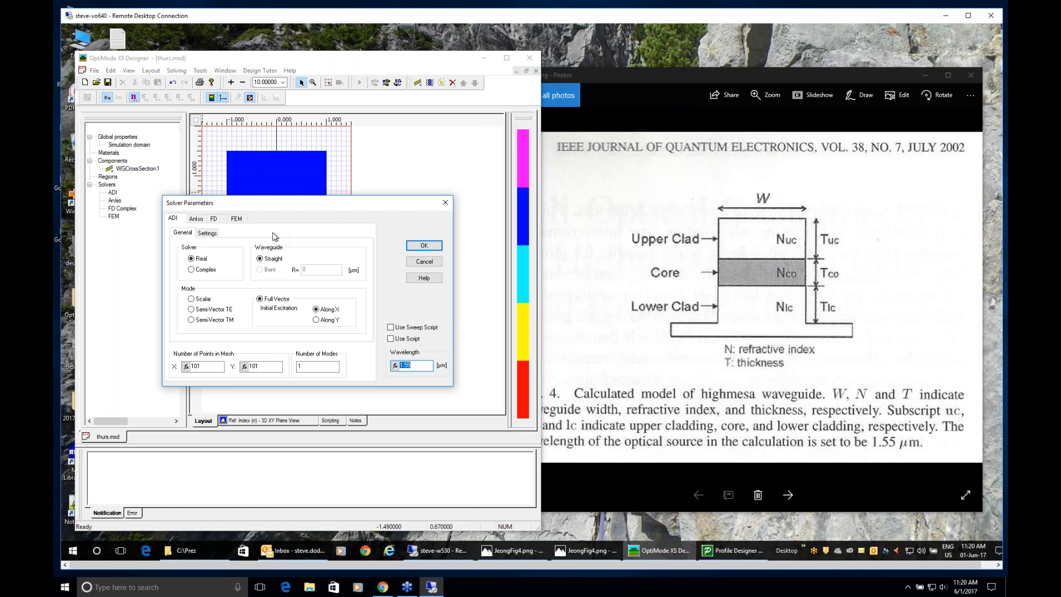
{"action": "left_click", "coordinate": [303, 368]}
{"action": "left_click_drag", "start_coordinate": [303, 368], "coordinate": [296, 367]}
{"action": "type", "text": "2"}
{"action": "left_click", "coordinate": [316, 320]}
{"action": "left_click", "coordinate": [316, 320]}
Set the ADI solver's complex acceleration parameter to user-defined with a real part of -10 and accept the solver parameters
{"action": "left_click", "coordinate": [209, 233]}
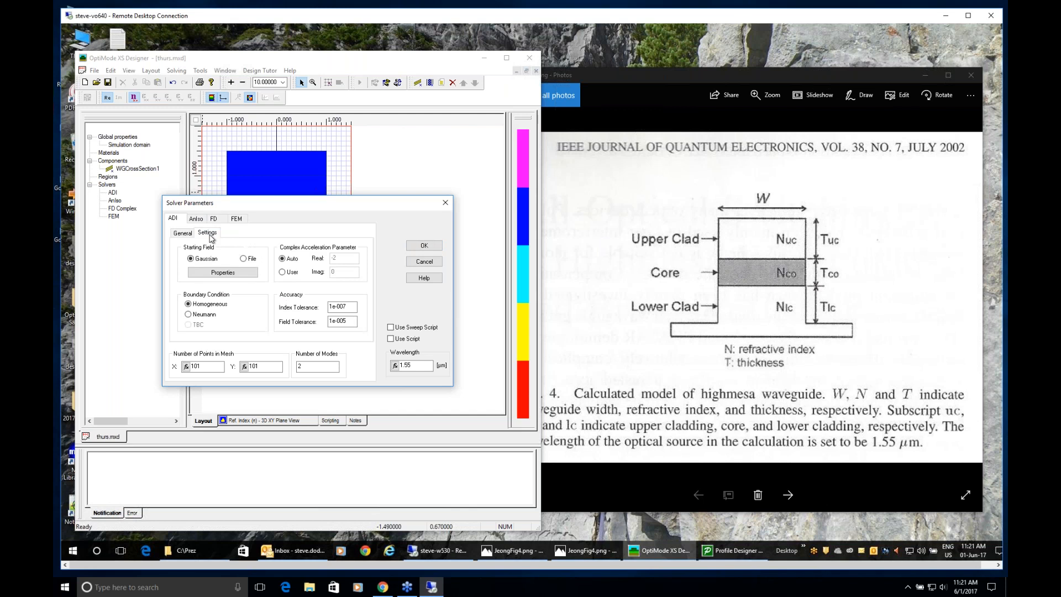
{"action": "left_click", "coordinate": [282, 272]}
{"action": "left_click", "coordinate": [335, 258]}
{"action": "key", "text": "BackSpace"}
{"action": "type", "text": "10"}
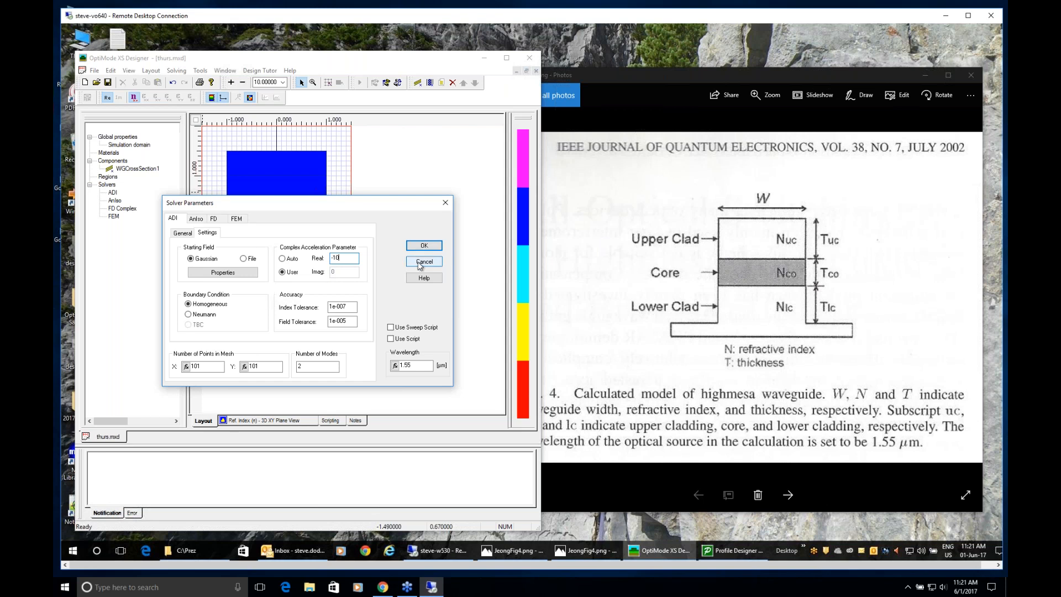
{"action": "left_click", "coordinate": [436, 246]}
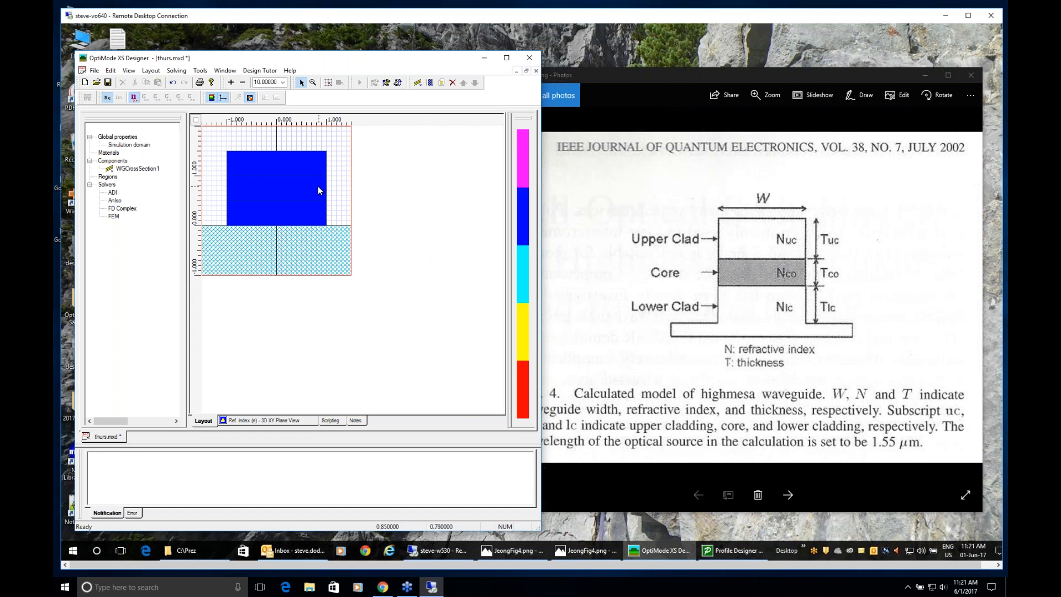
Save the project and run the ADI solver at the 1.55 µm wavelength, declining to launch OptiMode Analyzer
{"action": "left_click", "coordinate": [104, 84]}
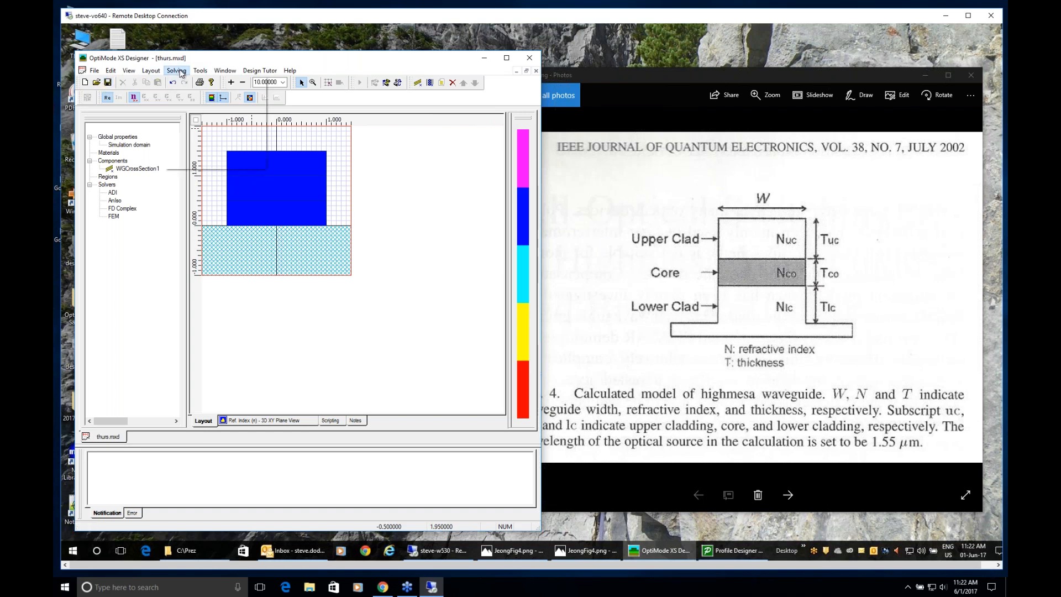
{"action": "left_click", "coordinate": [178, 72]}
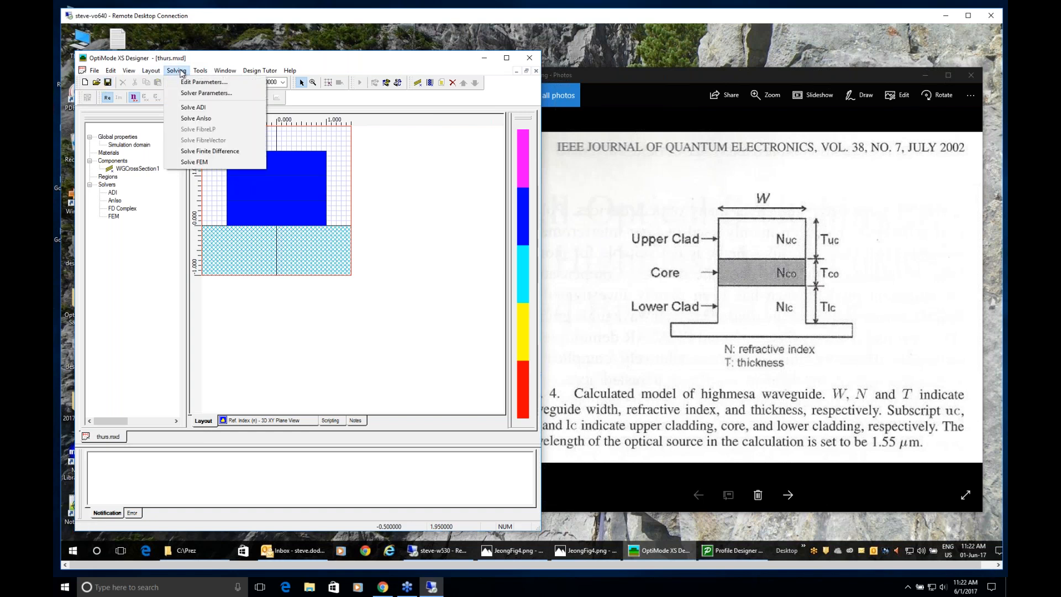
{"action": "left_click", "coordinate": [206, 93]}
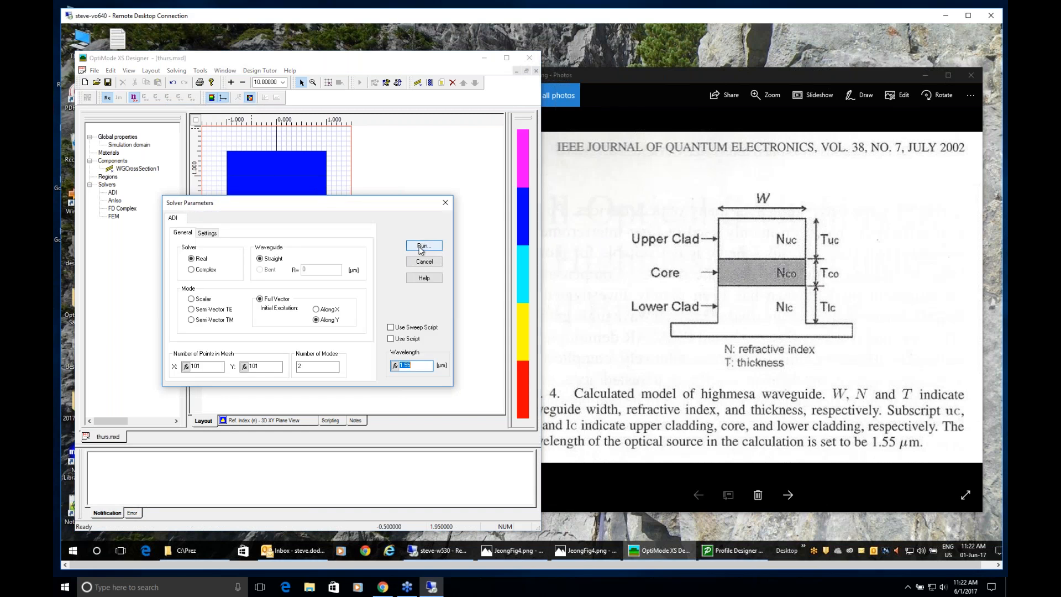
{"action": "left_click", "coordinate": [423, 245]}
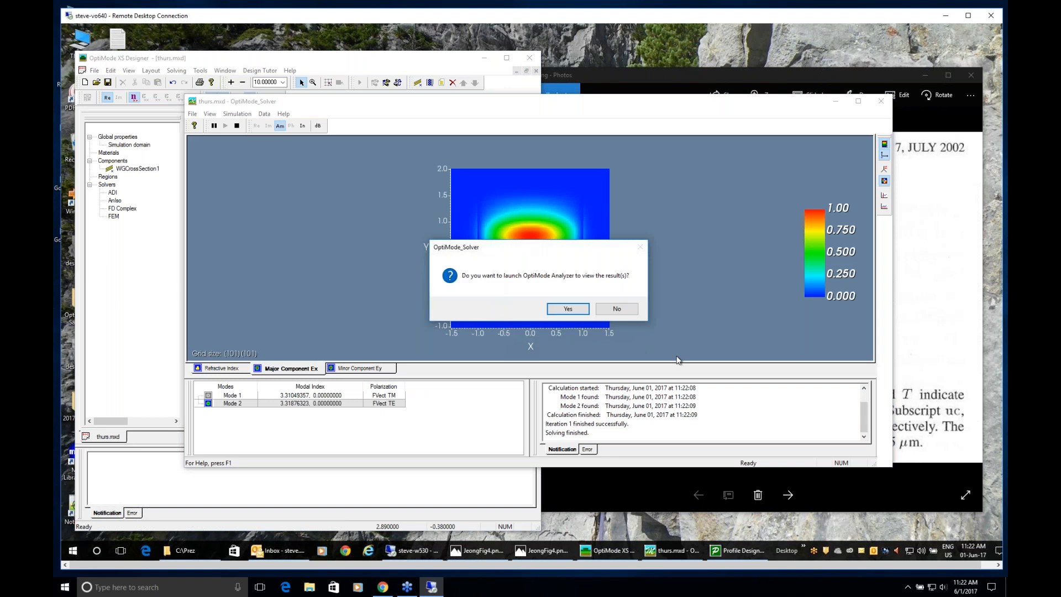
{"action": "left_click", "coordinate": [628, 312]}
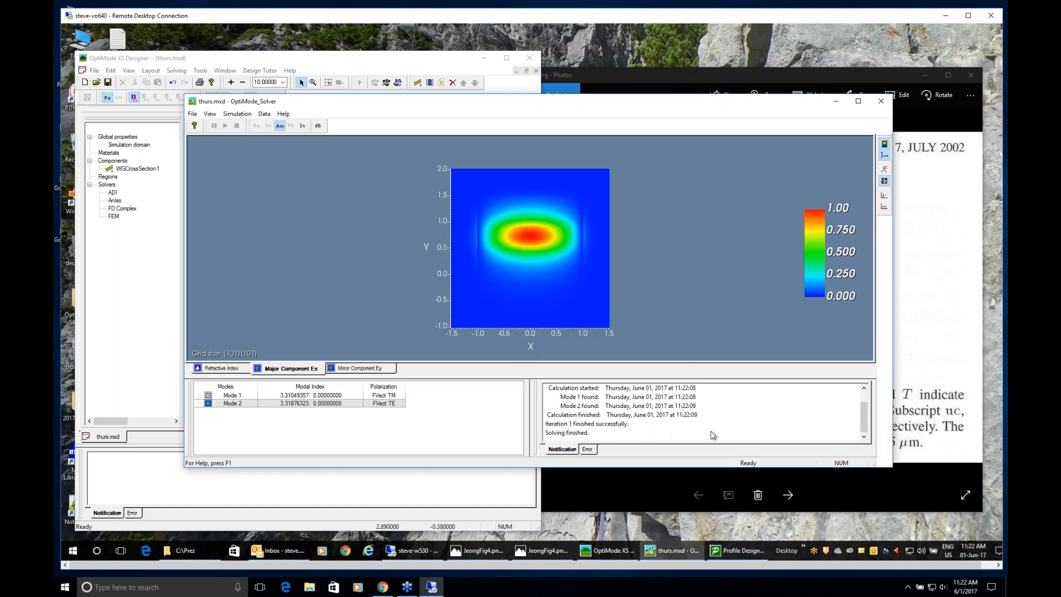
Compare the major field components, modal indices and polarizations of Mode 1 and Mode 2 in the solver results
{"action": "left_click_drag", "start_coordinate": [895, 469], "coordinate": [532, 445]}
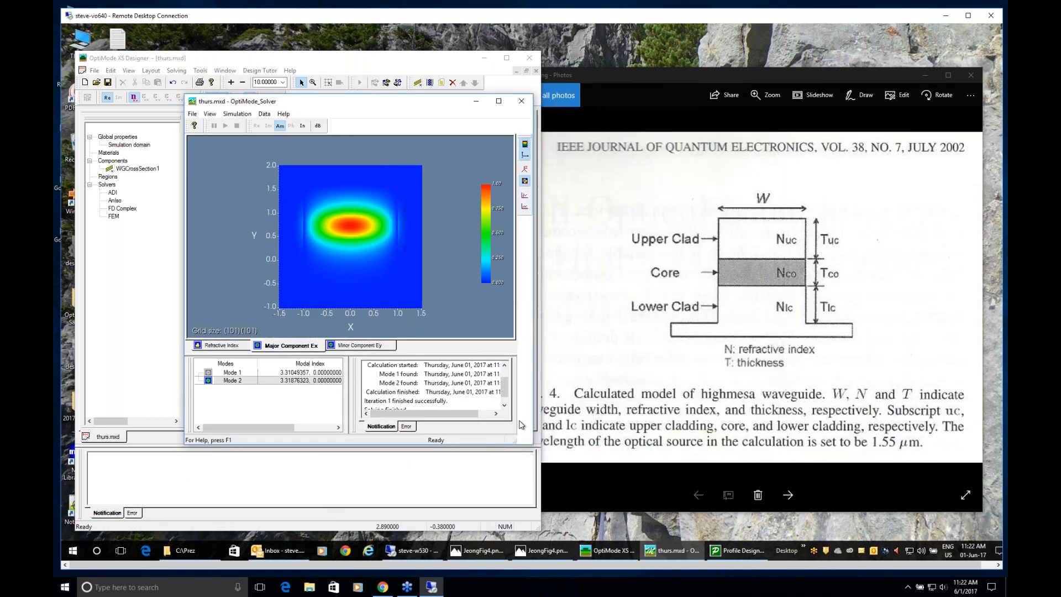
{"action": "left_click", "coordinate": [238, 375]}
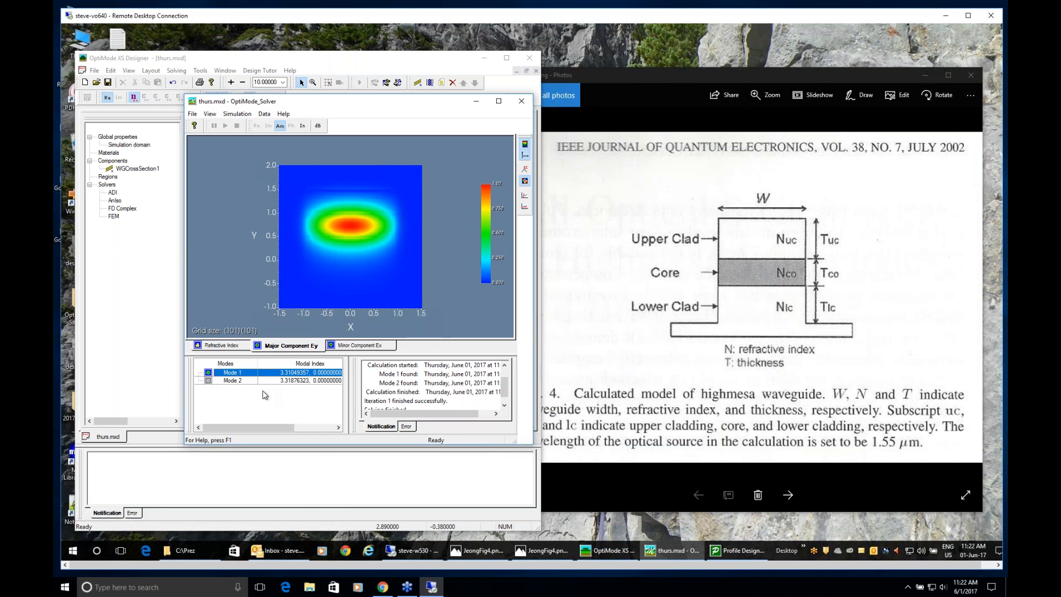
{"action": "left_click_drag", "start_coordinate": [353, 390], "coordinate": [421, 394]}
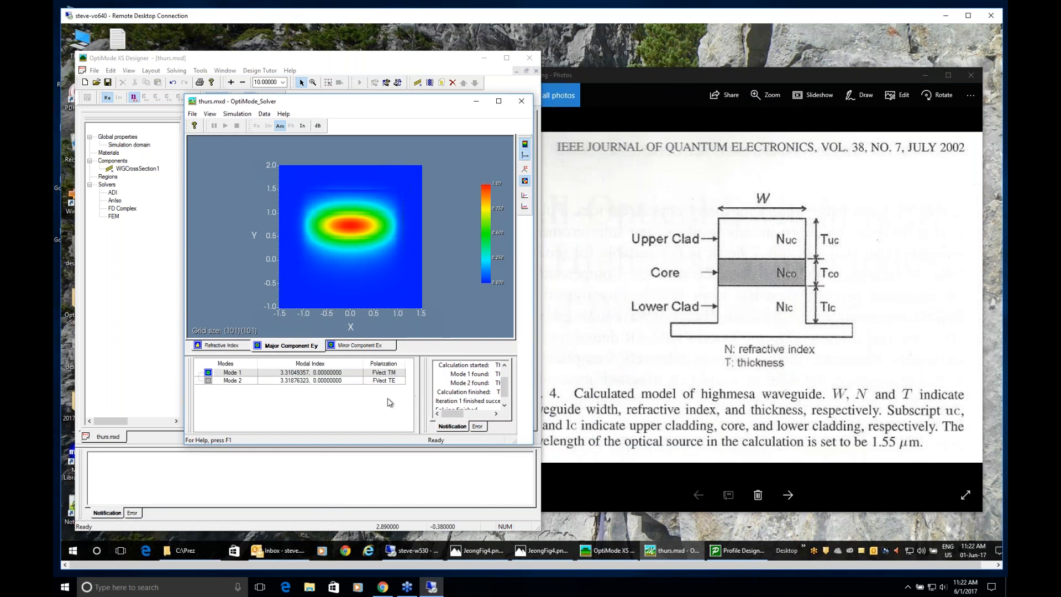
{"action": "left_click", "coordinate": [239, 380]}
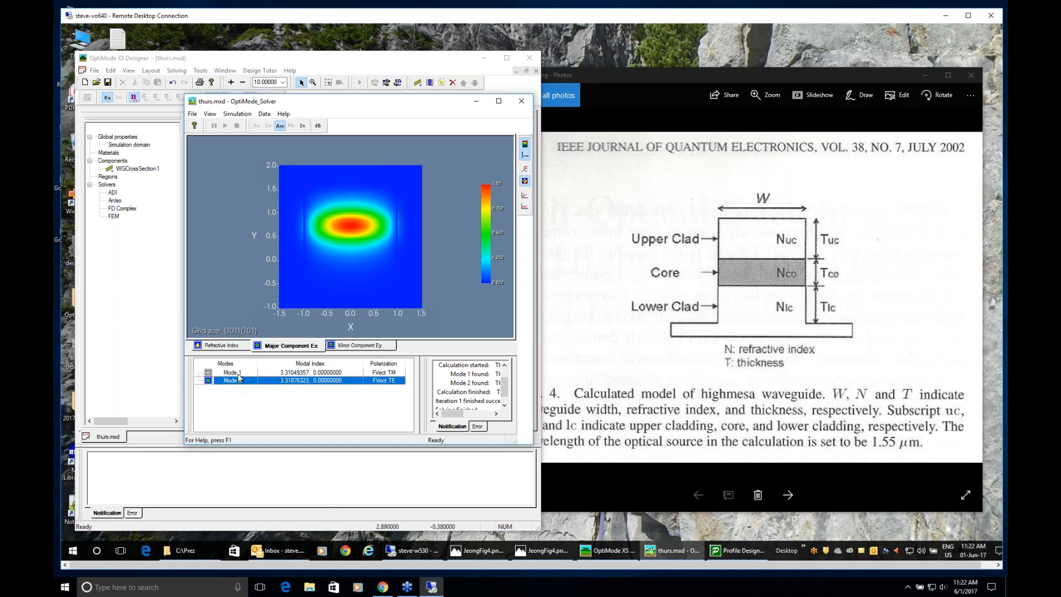
{"action": "left_click", "coordinate": [240, 373]}
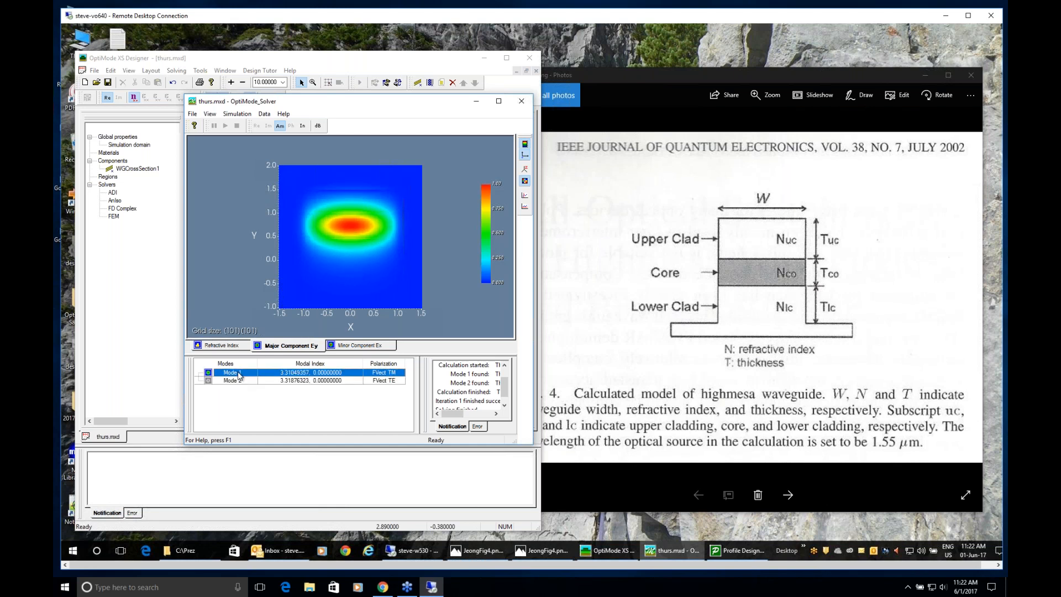
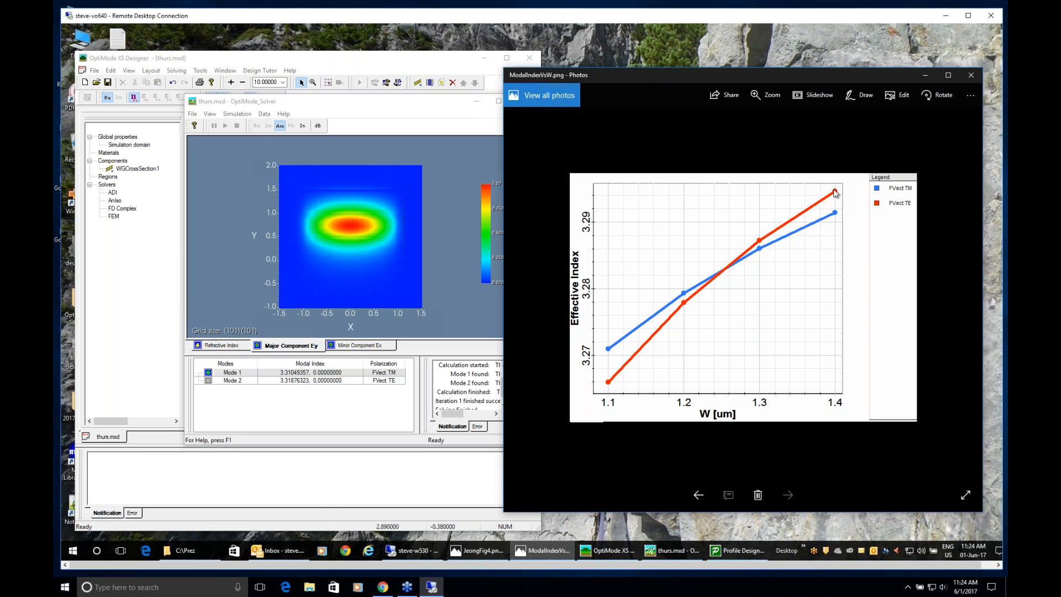
Close OptiMode XS Designer and the OptiMode Solver results window
{"action": "left_click", "coordinate": [302, 63]}
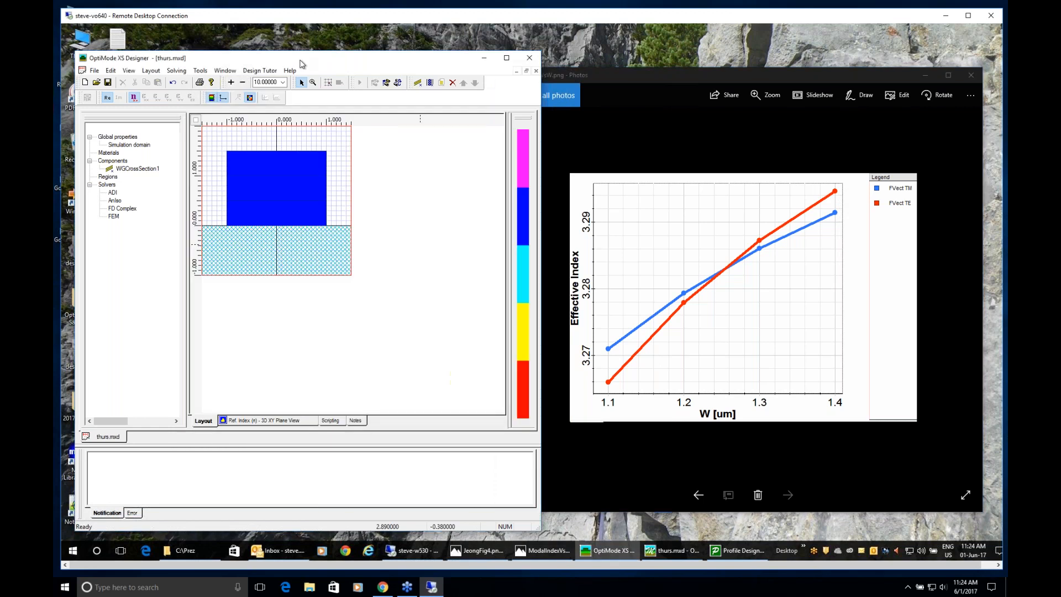
{"action": "left_click", "coordinate": [529, 57]}
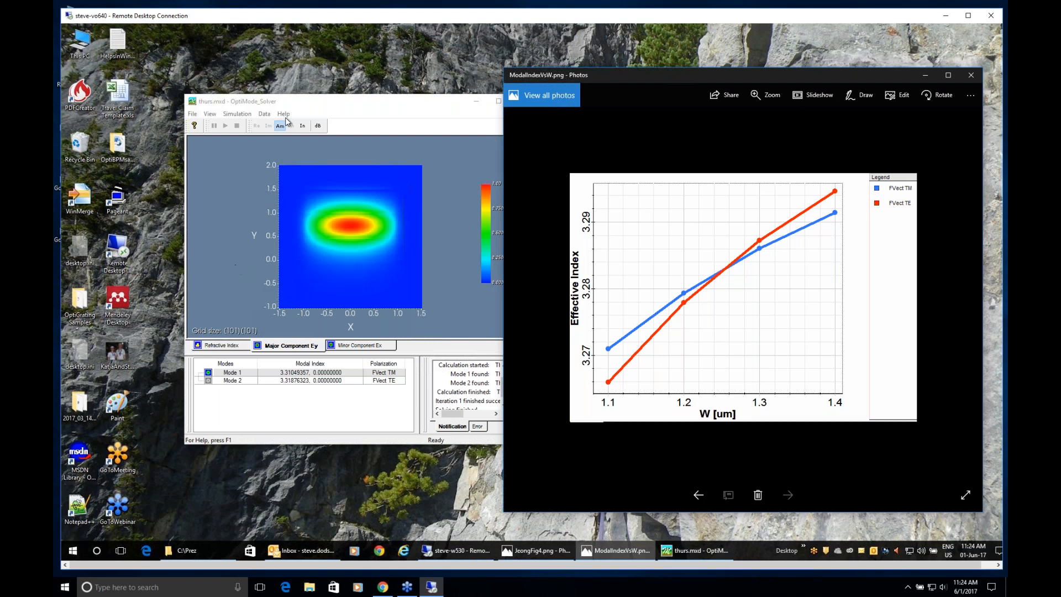
{"action": "left_click", "coordinate": [322, 105]}
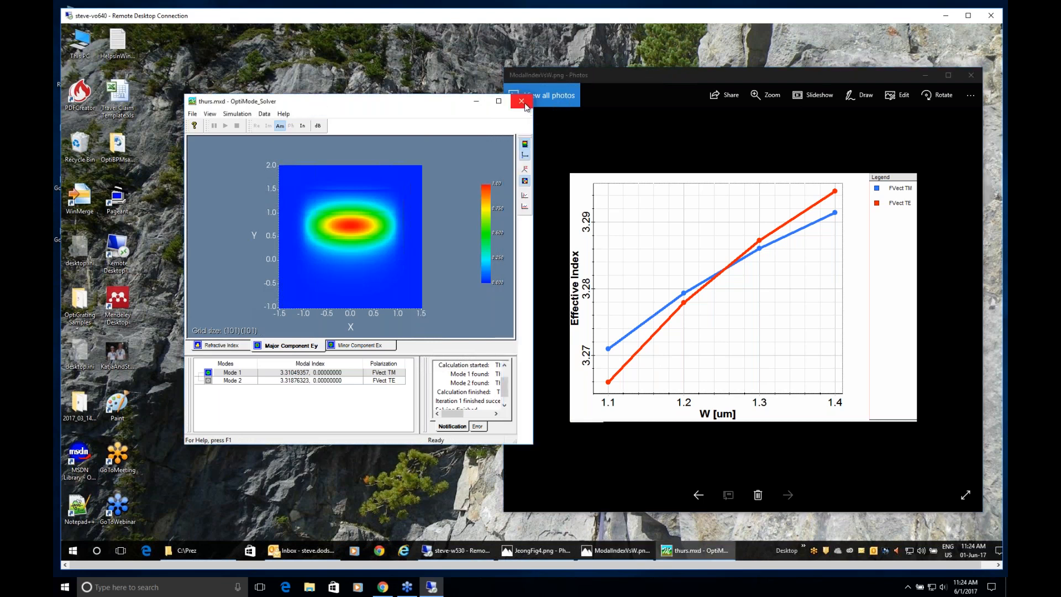
{"action": "left_click", "coordinate": [522, 103]}
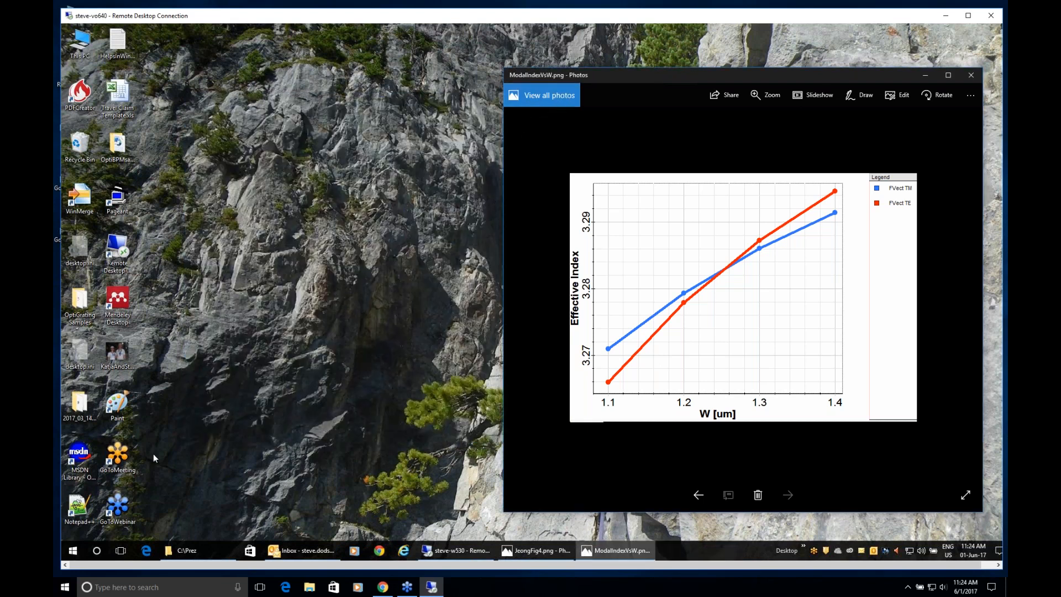
Launch OptiMode XS Designer from the OptiBPM 13 program group
{"action": "left_click", "coordinate": [75, 553]}
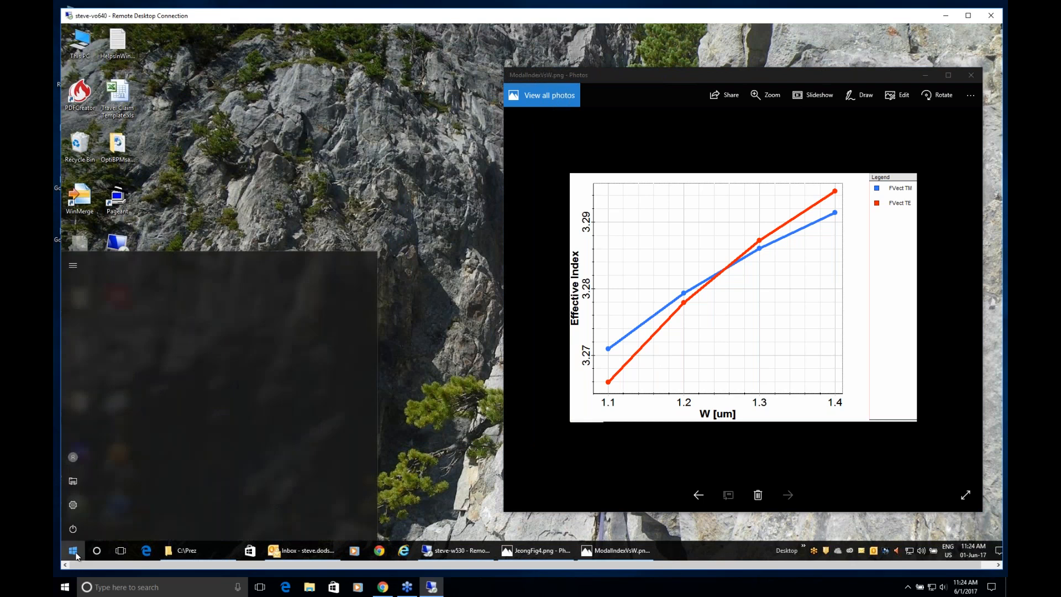
{"action": "left_click_drag", "start_coordinate": [210, 287], "coordinate": [213, 418]}
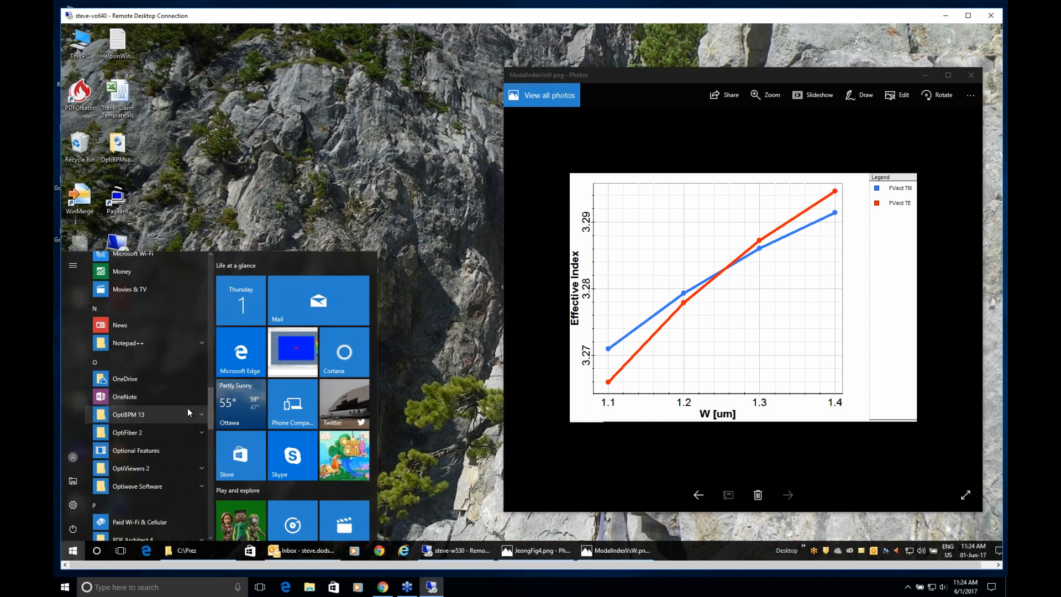
{"action": "left_click", "coordinate": [165, 410]}
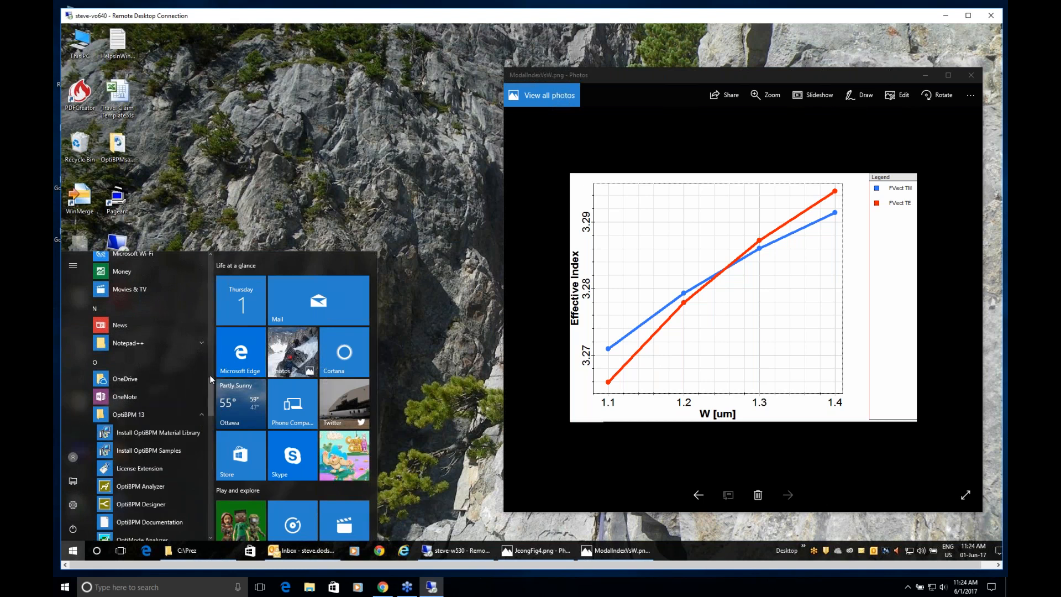
{"action": "left_click_drag", "start_coordinate": [213, 406], "coordinate": [209, 419]}
{"action": "left_click", "coordinate": [167, 423]}
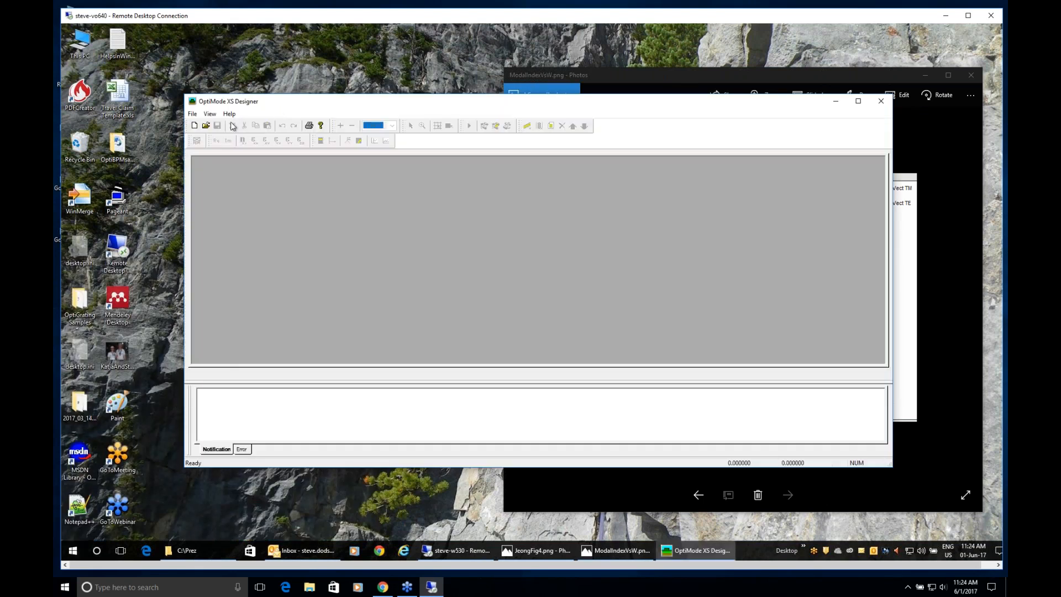
Reopen the recent project thurs.mxd and arrange the designer window beside the effective index plot
{"action": "left_click", "coordinate": [193, 114]}
{"action": "left_click", "coordinate": [229, 165]}
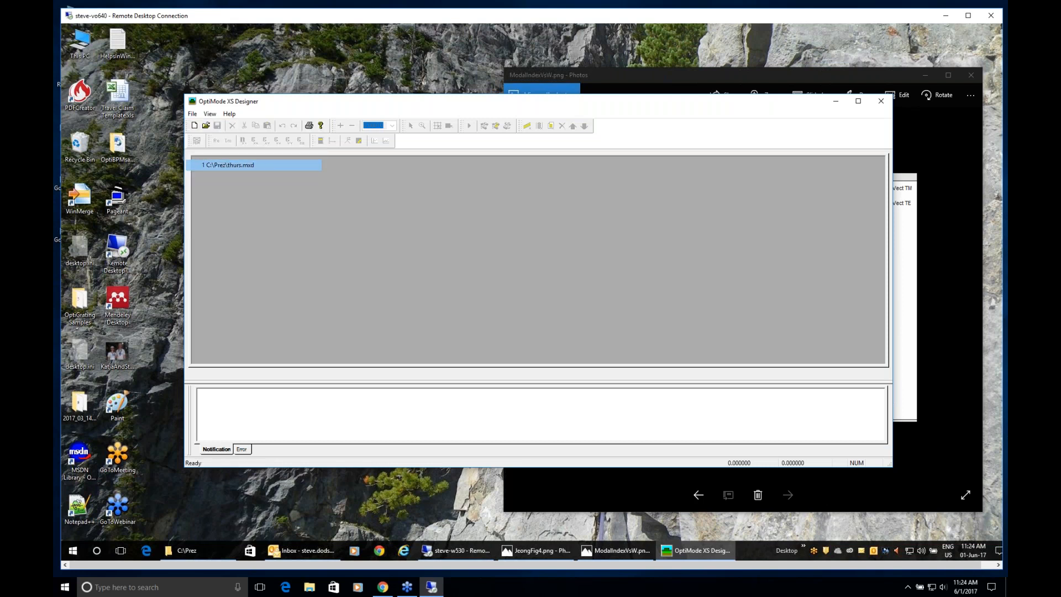
{"action": "left_click_drag", "start_coordinate": [888, 466], "coordinate": [600, 479]}
{"action": "left_click_drag", "start_coordinate": [396, 108], "coordinate": [283, 72]}
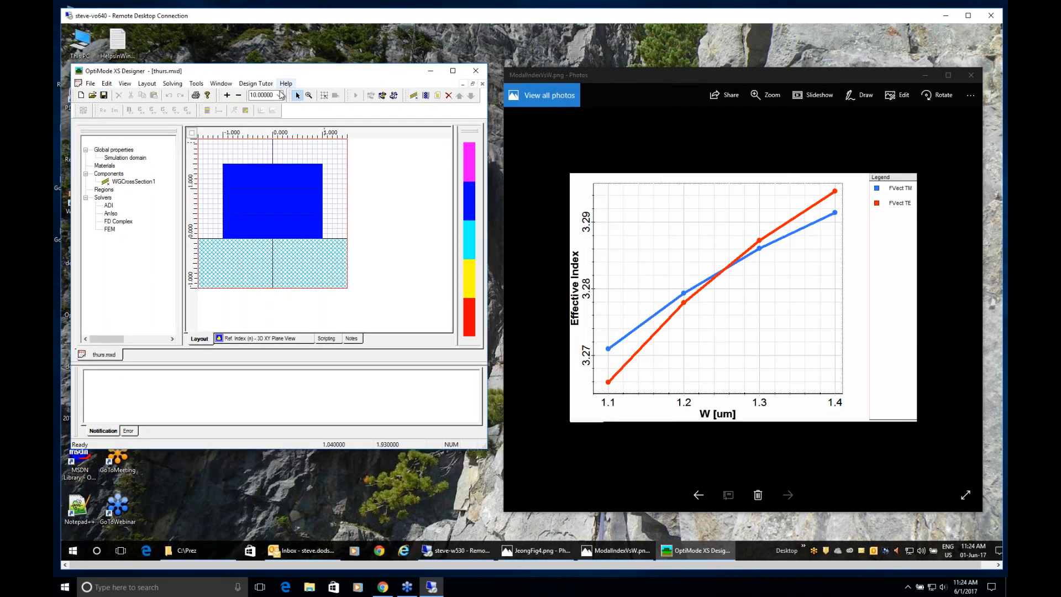
Set the width of the linear waveguide WGCrossSection1 to 1 and deselect it
{"action": "left_click", "coordinate": [138, 184]}
{"action": "right_click", "coordinate": [140, 188]}
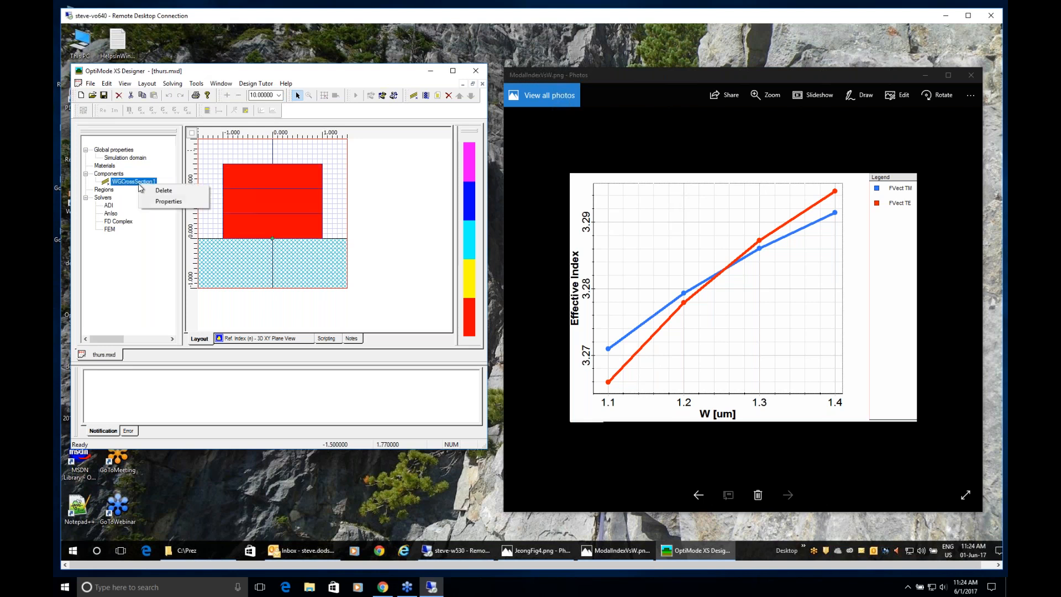
{"action": "left_click", "coordinate": [168, 204]}
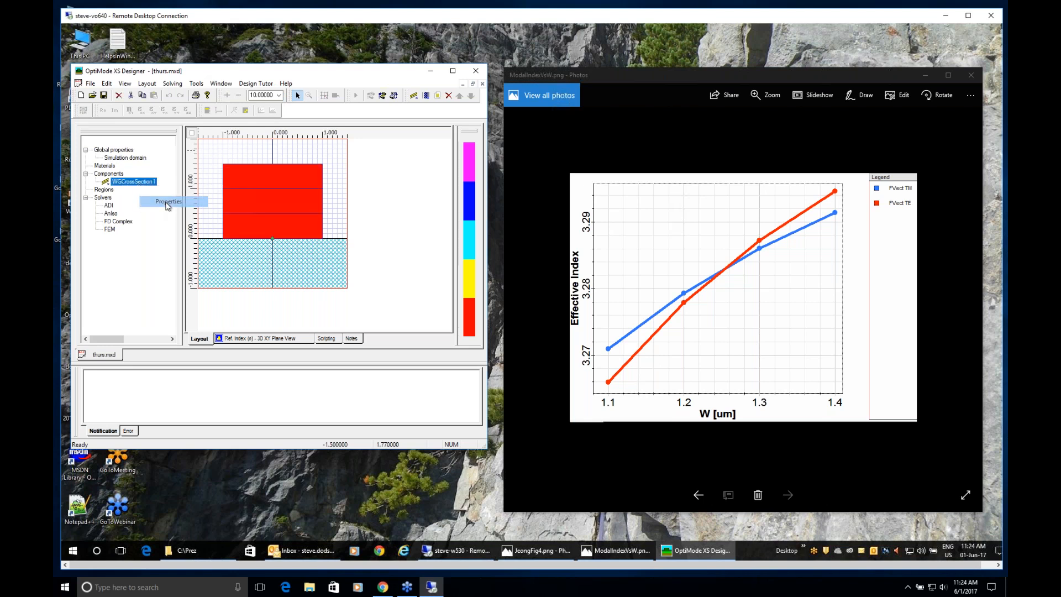
{"action": "left_click_drag", "start_coordinate": [231, 213], "coordinate": [440, 235]}
{"action": "type", "text": "1"}
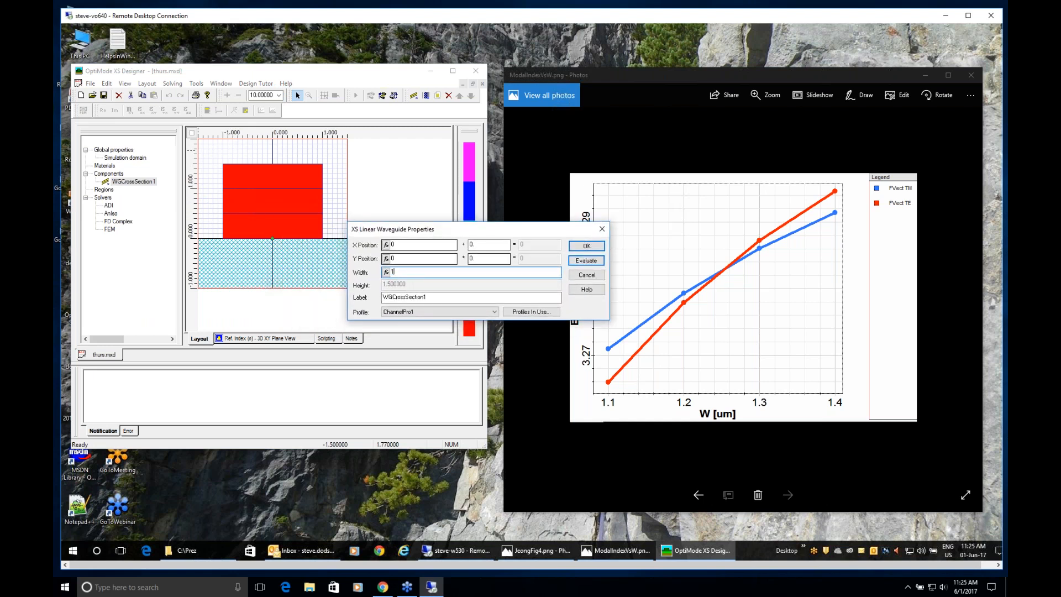
{"action": "left_click", "coordinate": [571, 248]}
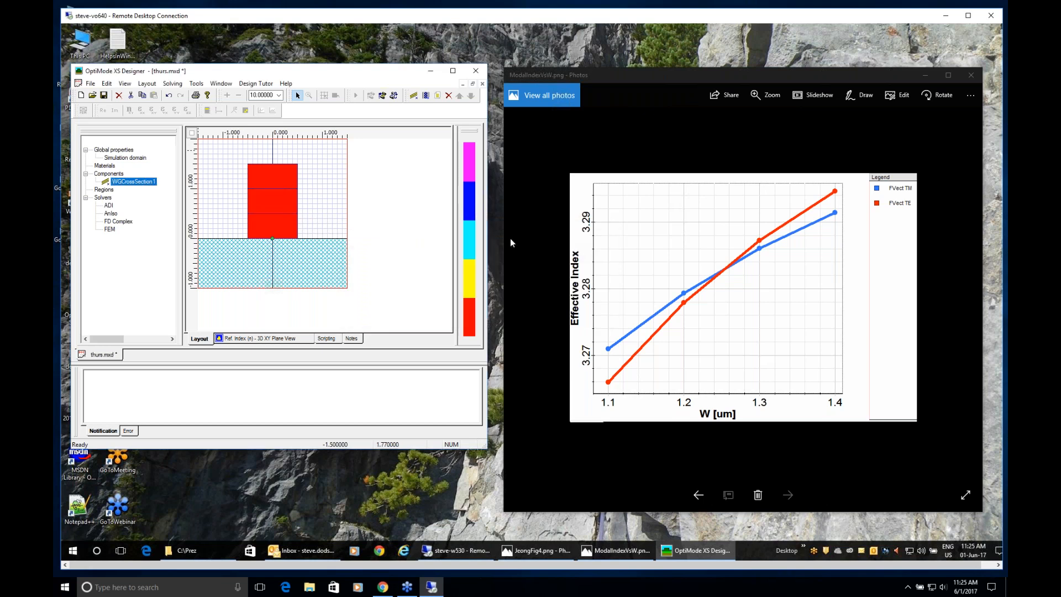
{"action": "left_click", "coordinate": [416, 221]}
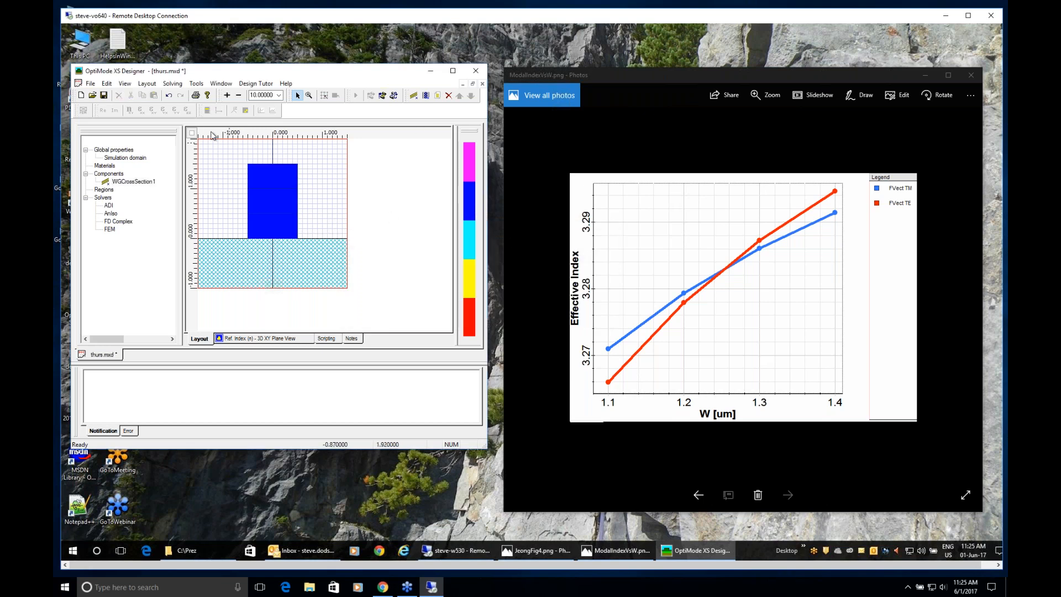
Save the narrowed waveguide project and solve it with ADI, without launching OptiMode Analyzer
{"action": "left_click", "coordinate": [103, 95]}
{"action": "left_click", "coordinate": [172, 83]}
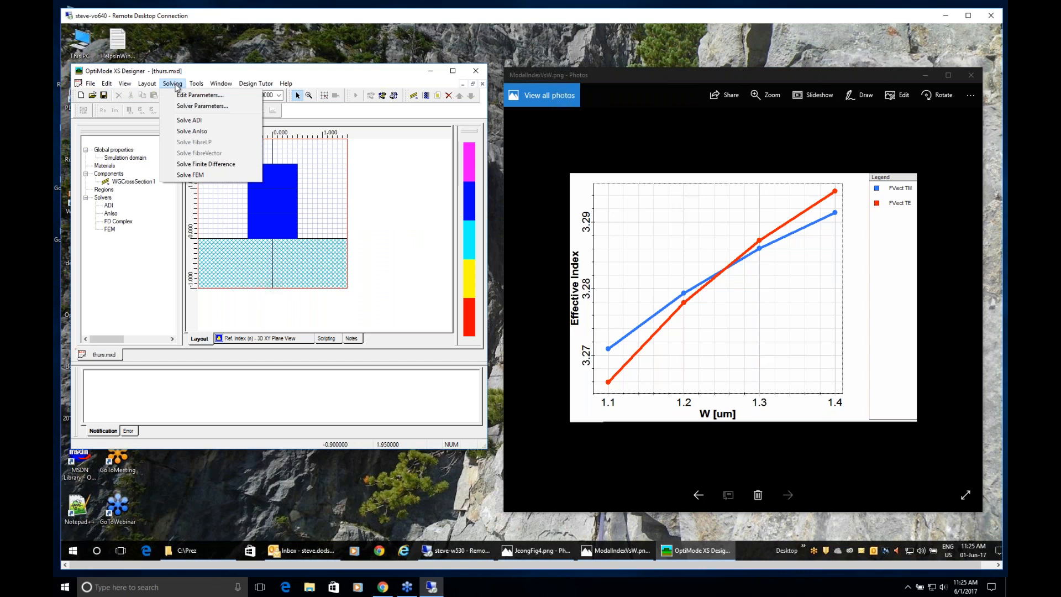
{"action": "left_click", "coordinate": [194, 121]}
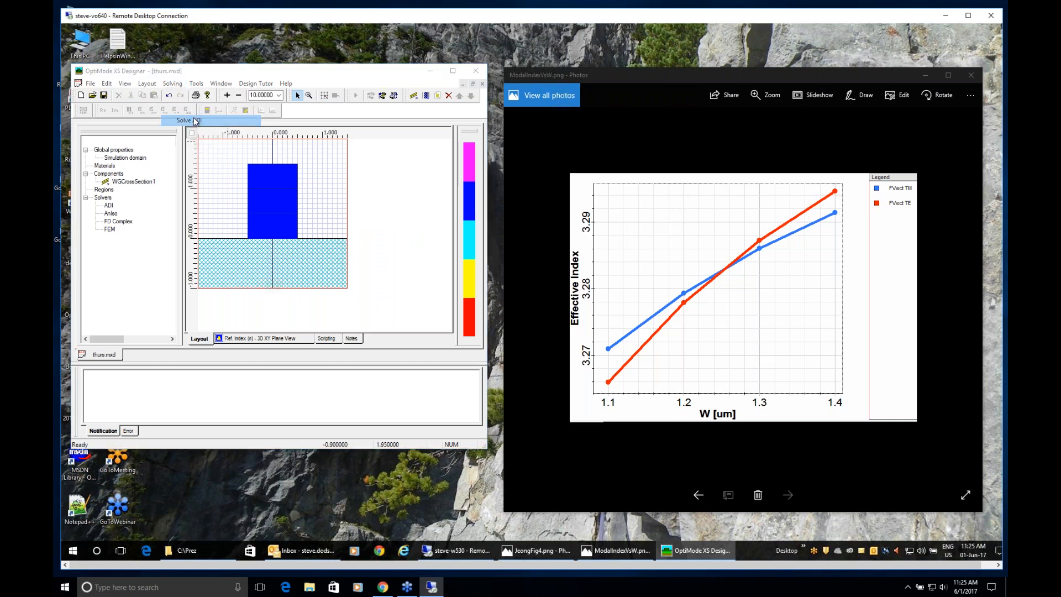
{"action": "left_click", "coordinate": [392, 209]}
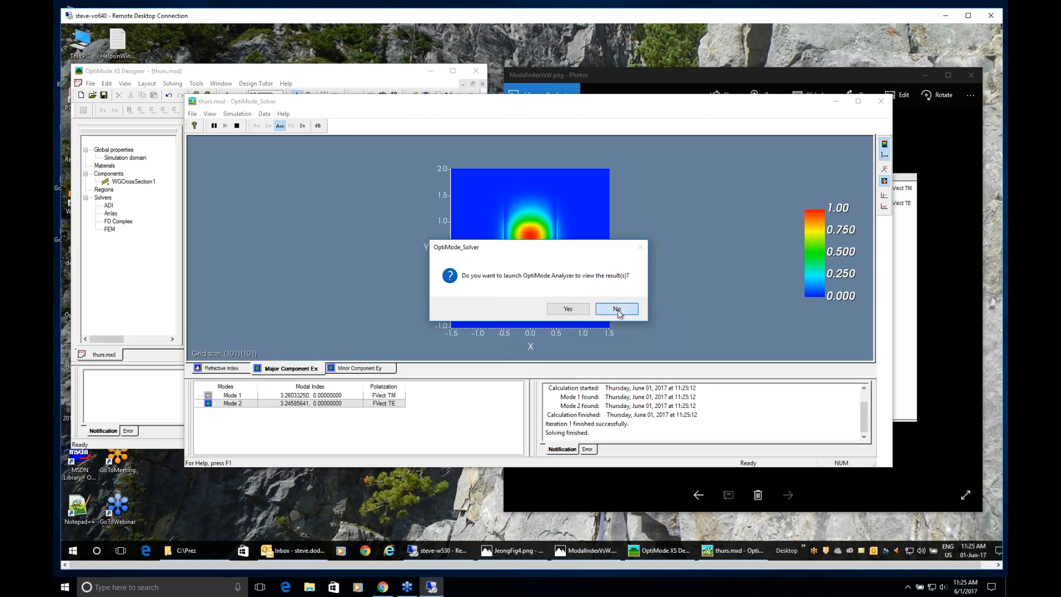
{"action": "left_click", "coordinate": [618, 309]}
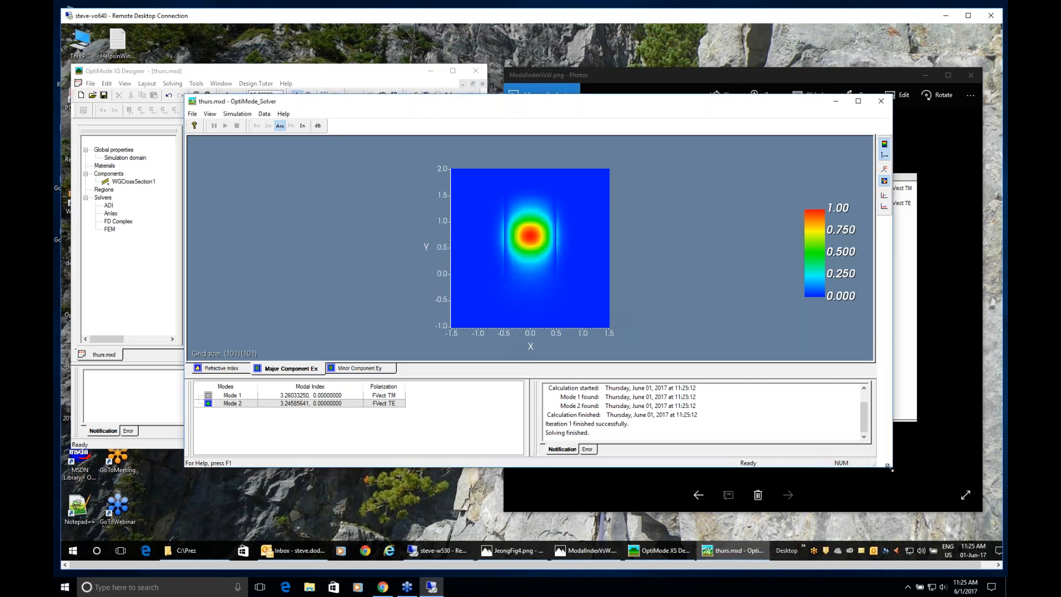
Compare the narrowed waveguide's two modes and their polarizations, and examine Mode 1's minor Ex component
{"action": "left_click_drag", "start_coordinate": [890, 467], "coordinate": [588, 468]}
{"action": "left_click_drag", "start_coordinate": [366, 106], "coordinate": [269, 134]}
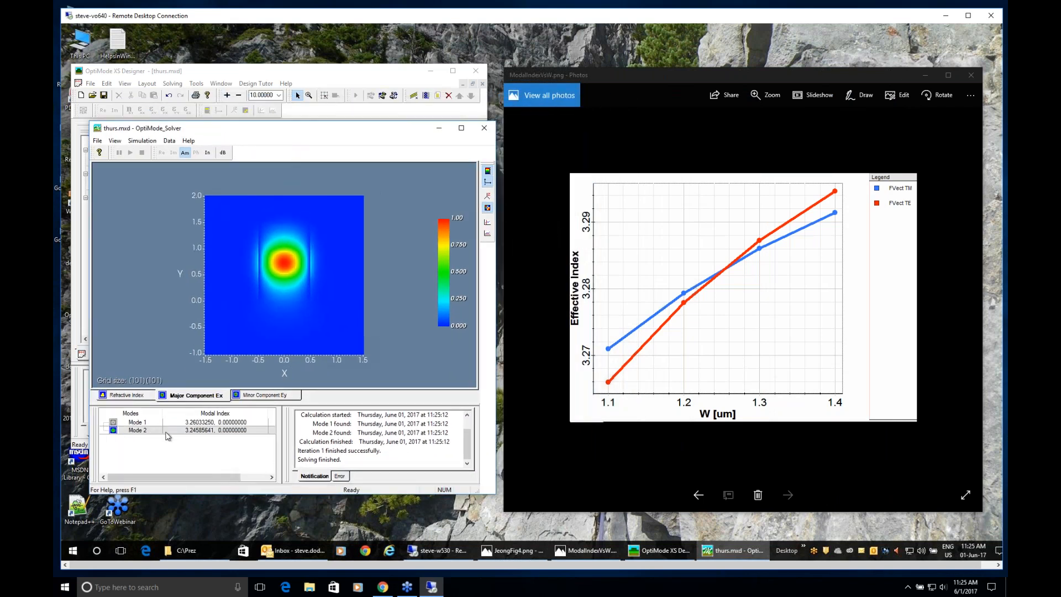
{"action": "left_click_drag", "start_coordinate": [283, 434], "coordinate": [327, 435]}
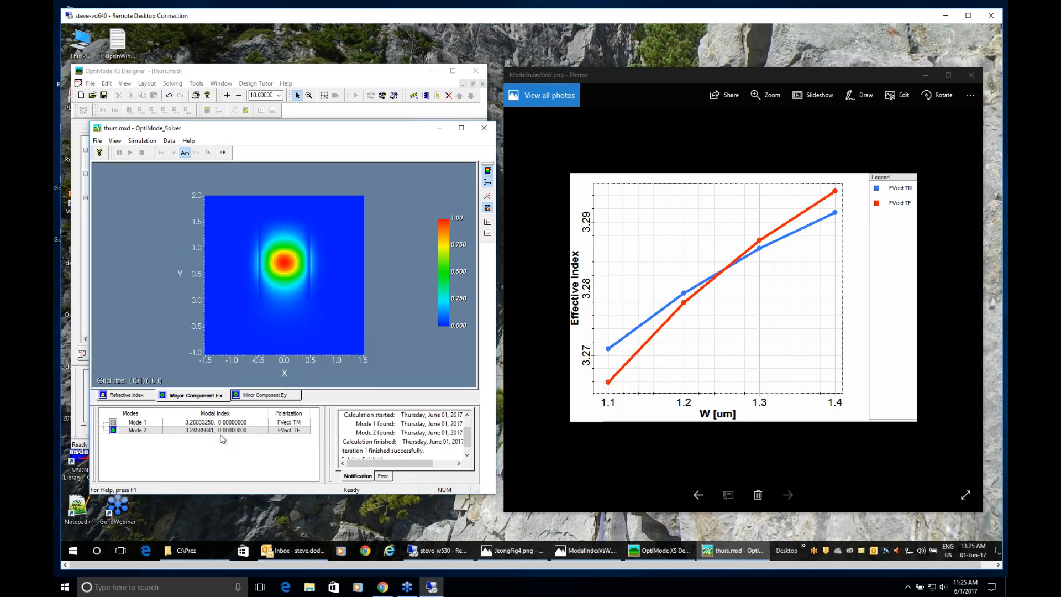
{"action": "left_click", "coordinate": [154, 422]}
{"action": "left_click", "coordinate": [154, 431]}
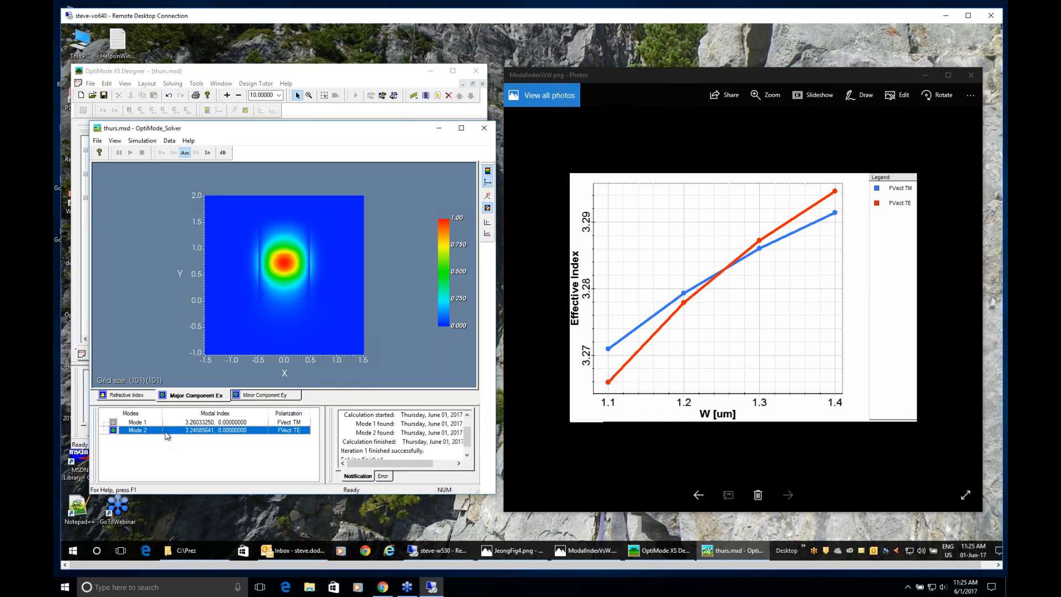
{"action": "left_click", "coordinate": [152, 423]}
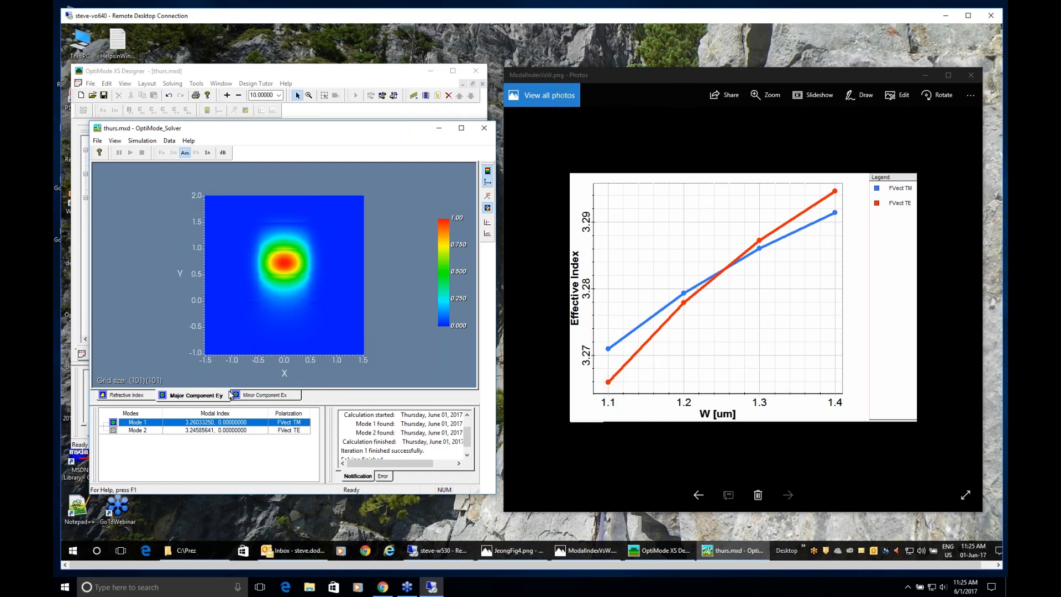
{"action": "left_click", "coordinate": [268, 398]}
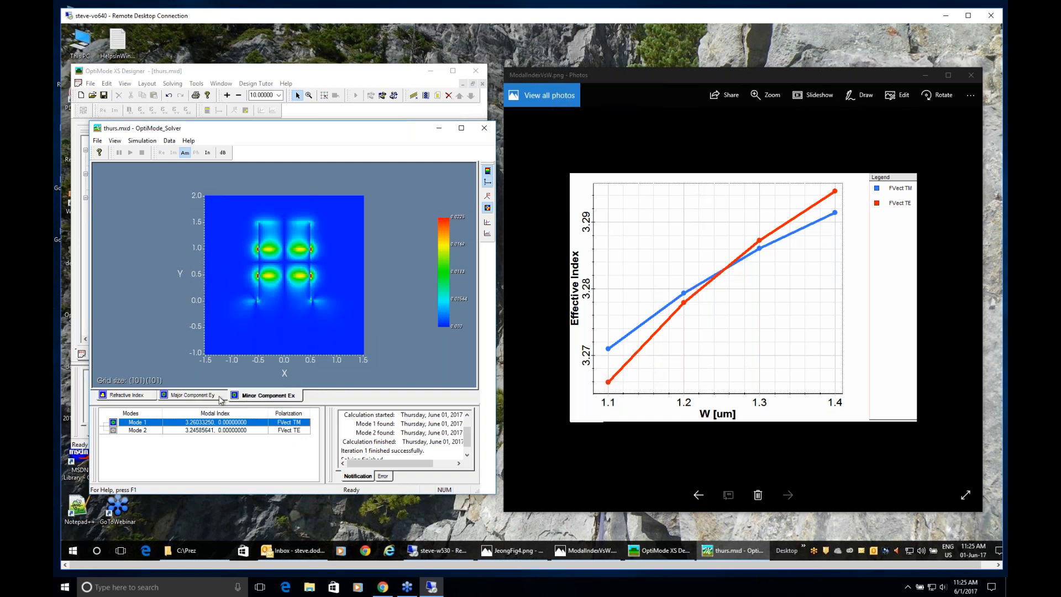
Examine Mode 1's major Ey component and close the solver results
{"action": "left_click", "coordinate": [202, 399]}
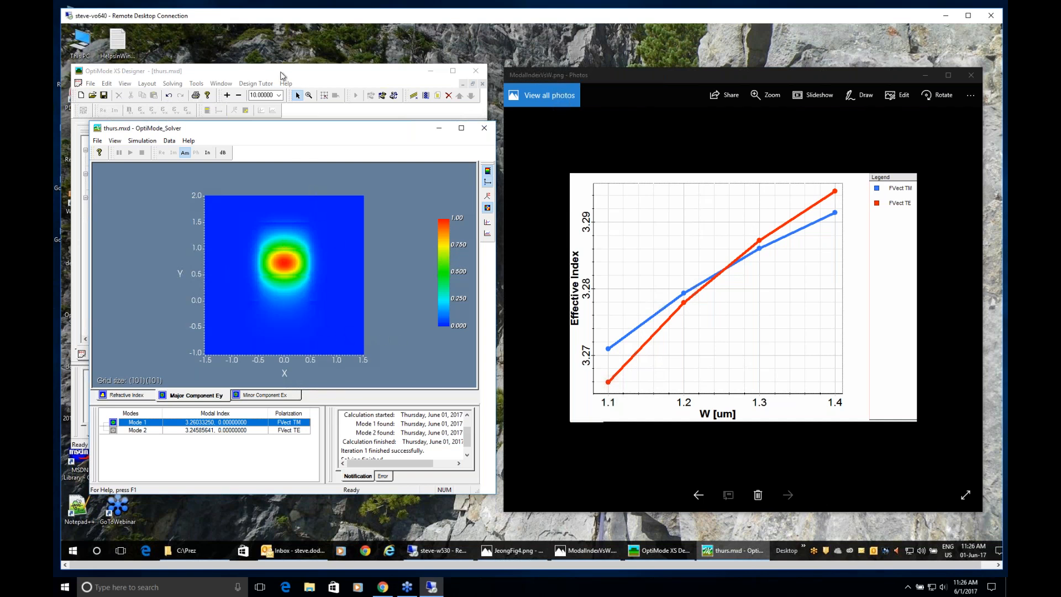
{"action": "left_click", "coordinate": [484, 129]}
Review the width and other properties of the waveguide WGCrossSection1, evaluating its expressions without editing them
{"action": "right_click", "coordinate": [145, 182]}
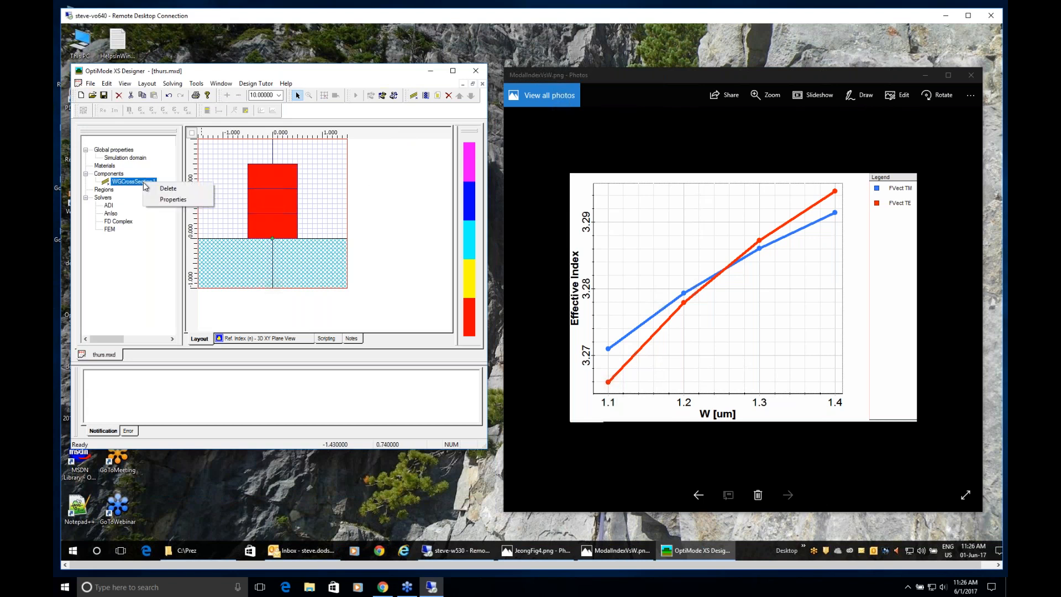
{"action": "left_click", "coordinate": [166, 200]}
{"action": "left_click_drag", "start_coordinate": [286, 210], "coordinate": [350, 294]}
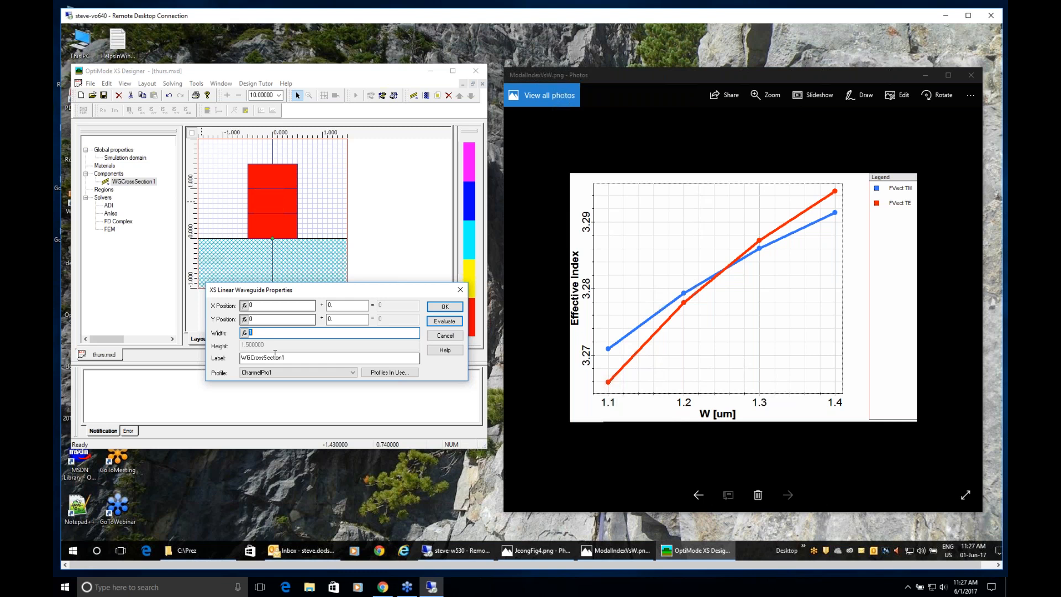
{"action": "left_click", "coordinate": [435, 322]}
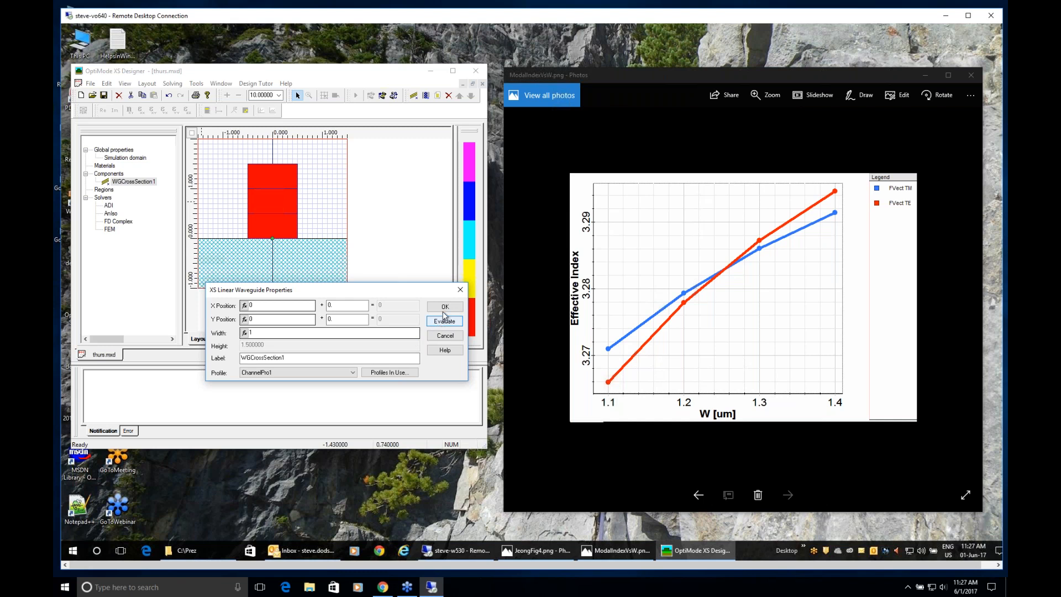
{"action": "left_click", "coordinate": [444, 306]}
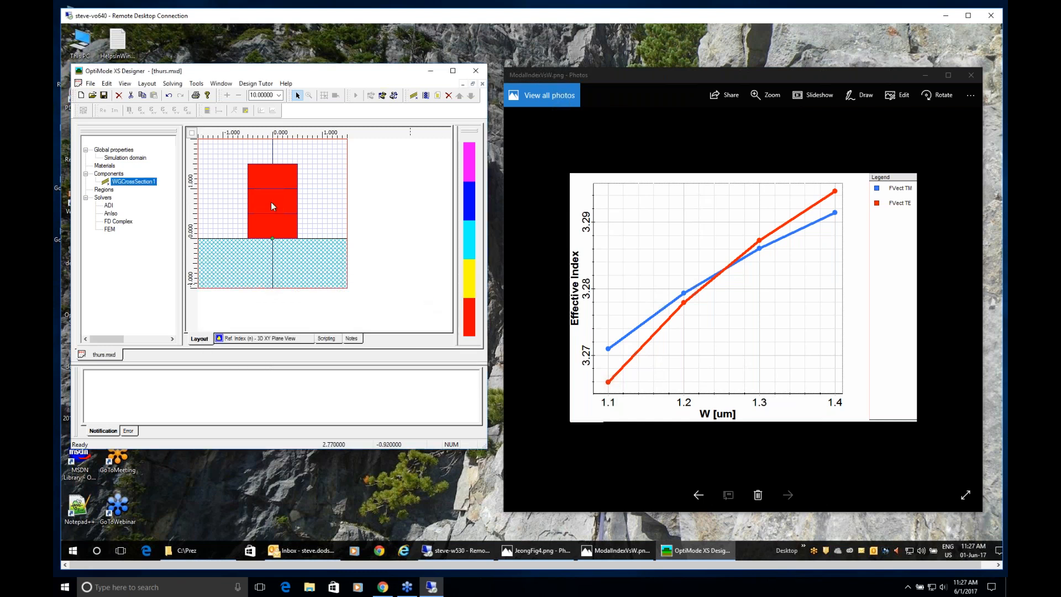
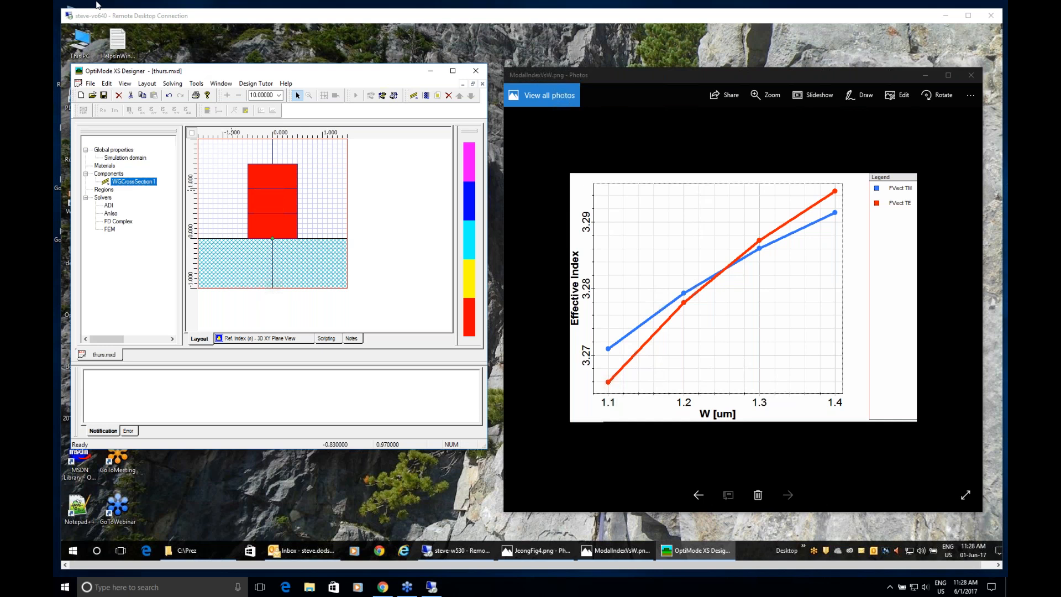
{"action": "left_click", "coordinate": [261, 73]}
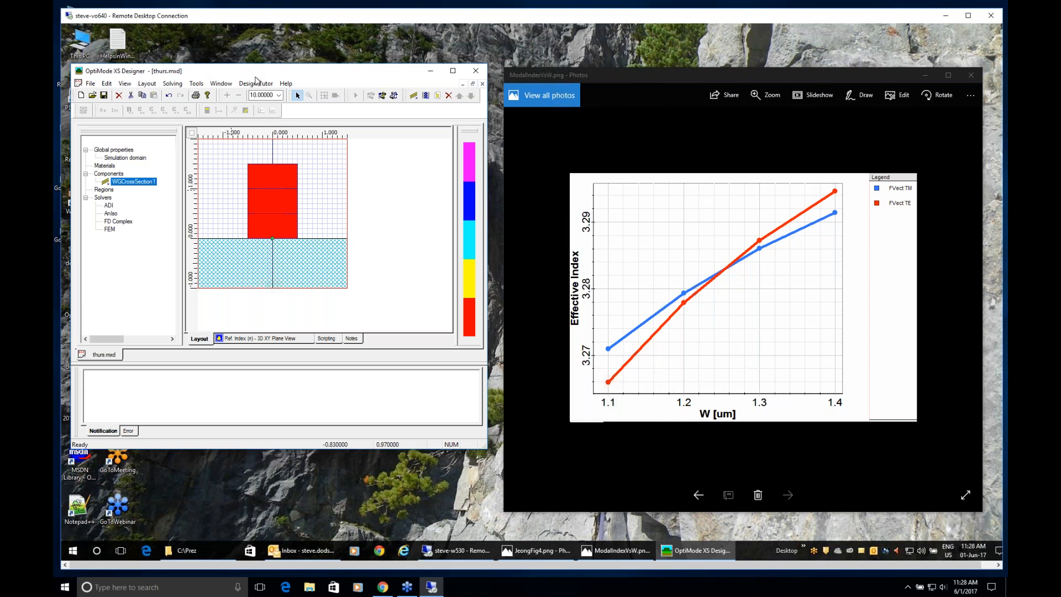
{"action": "left_click_drag", "start_coordinate": [253, 70], "coordinate": [253, 73]}
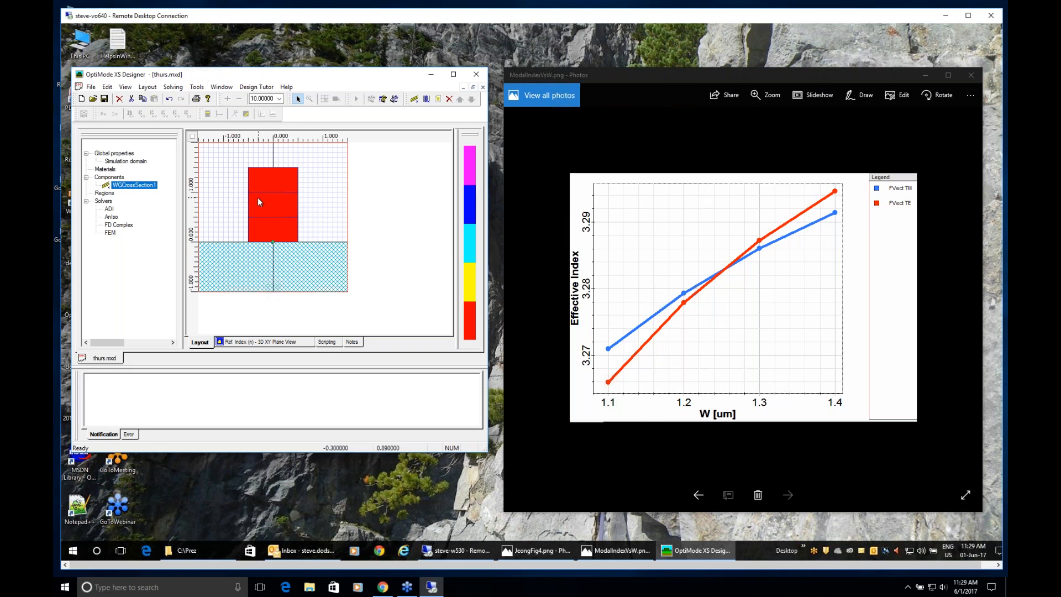
From the width property of WGCrossSection1, define a user variable named width with the expression 2
{"action": "right_click", "coordinate": [126, 189]}
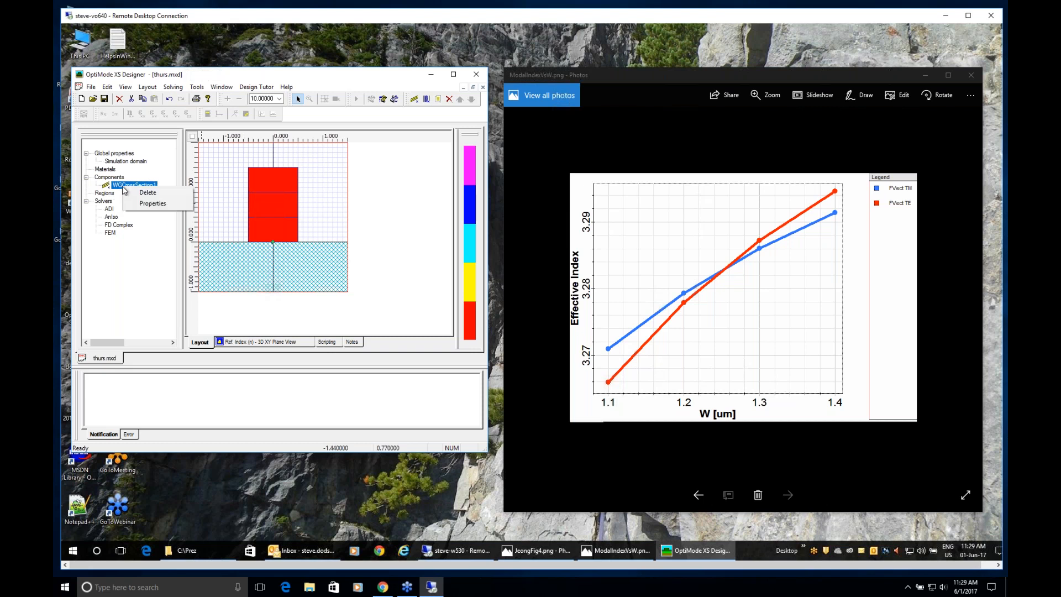
{"action": "left_click", "coordinate": [143, 206]}
{"action": "left_click_drag", "start_coordinate": [246, 223], "coordinate": [290, 281]}
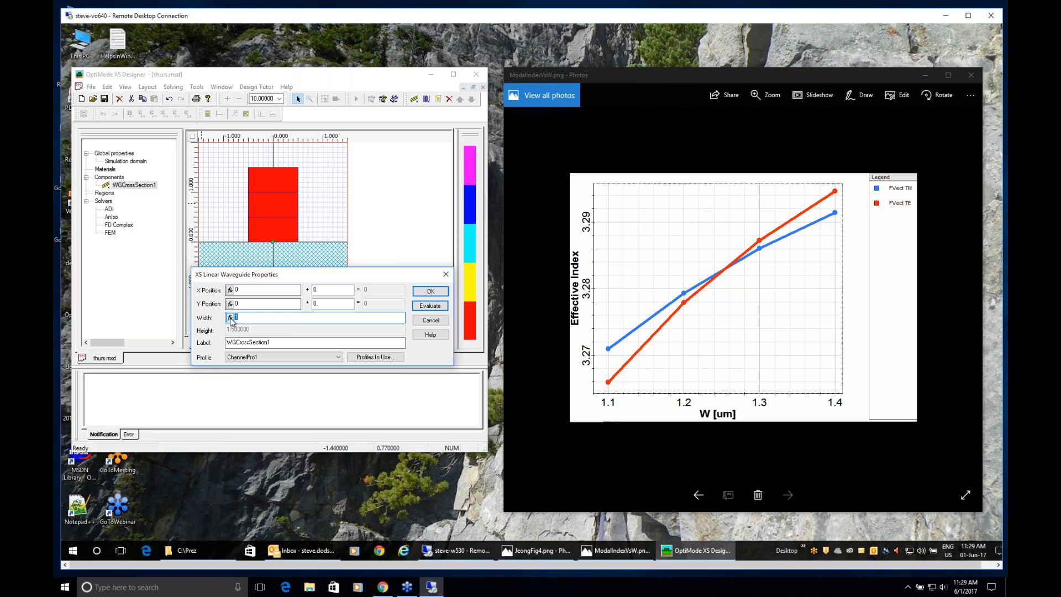
{"action": "left_click", "coordinate": [231, 319]}
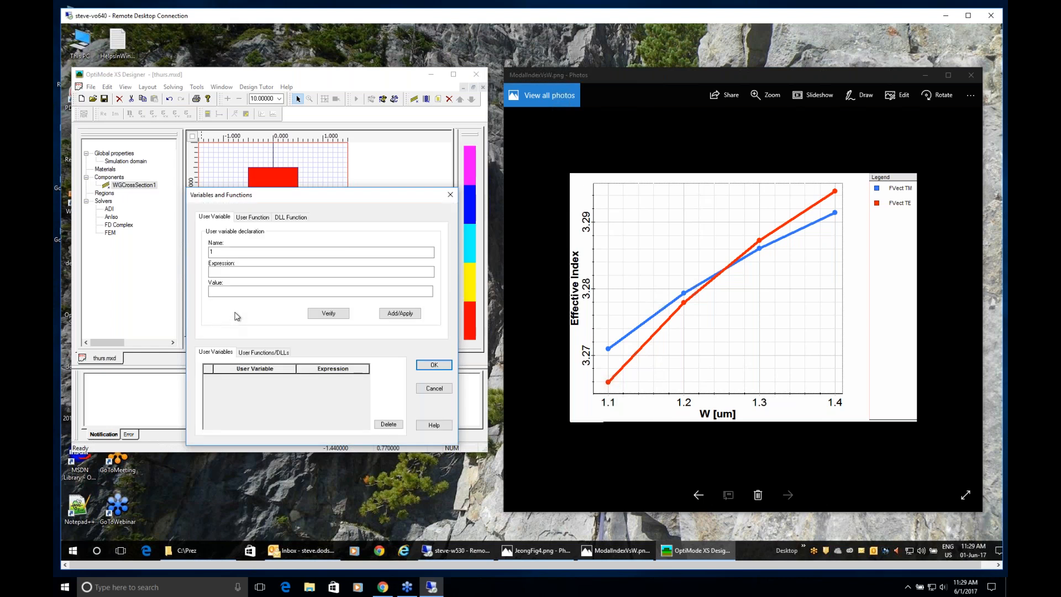
{"action": "double_click", "coordinate": [210, 251]}
{"action": "type", "text": "width"}
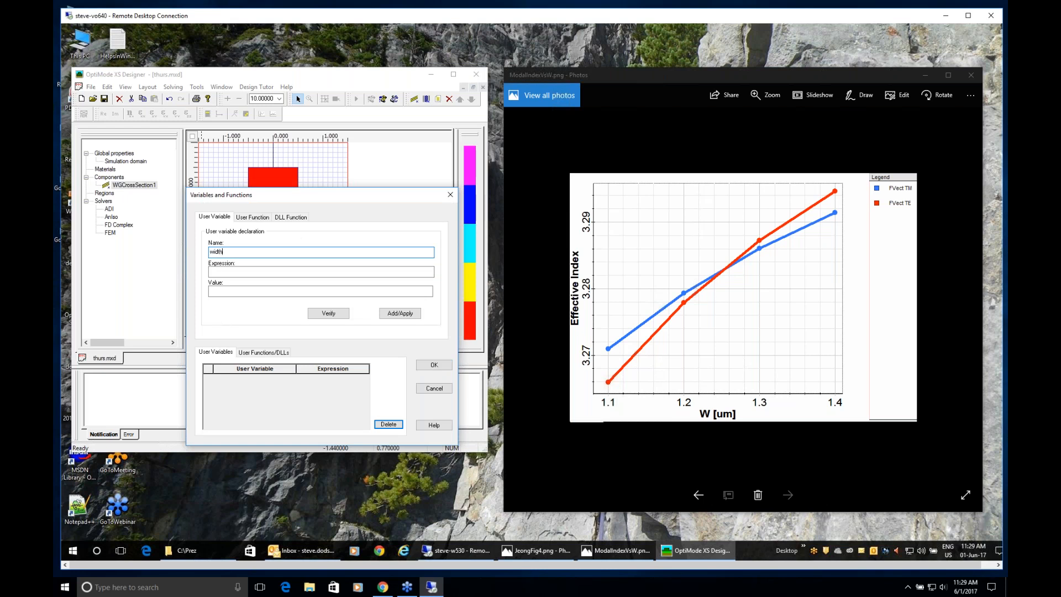
{"action": "key", "text": "Tab"}
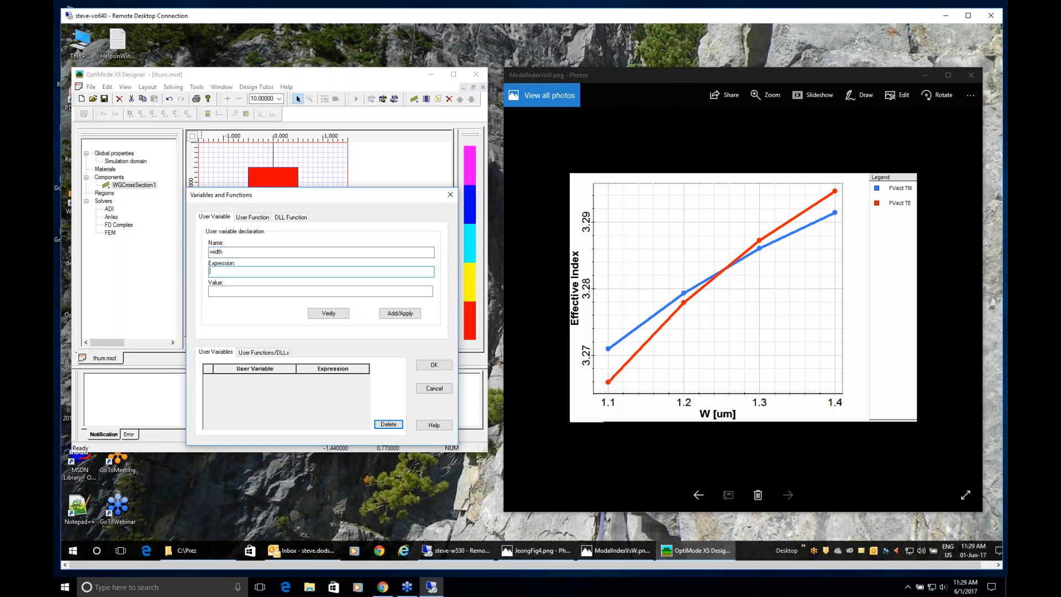
{"action": "type", "text": "2"}
{"action": "left_click", "coordinate": [395, 313]}
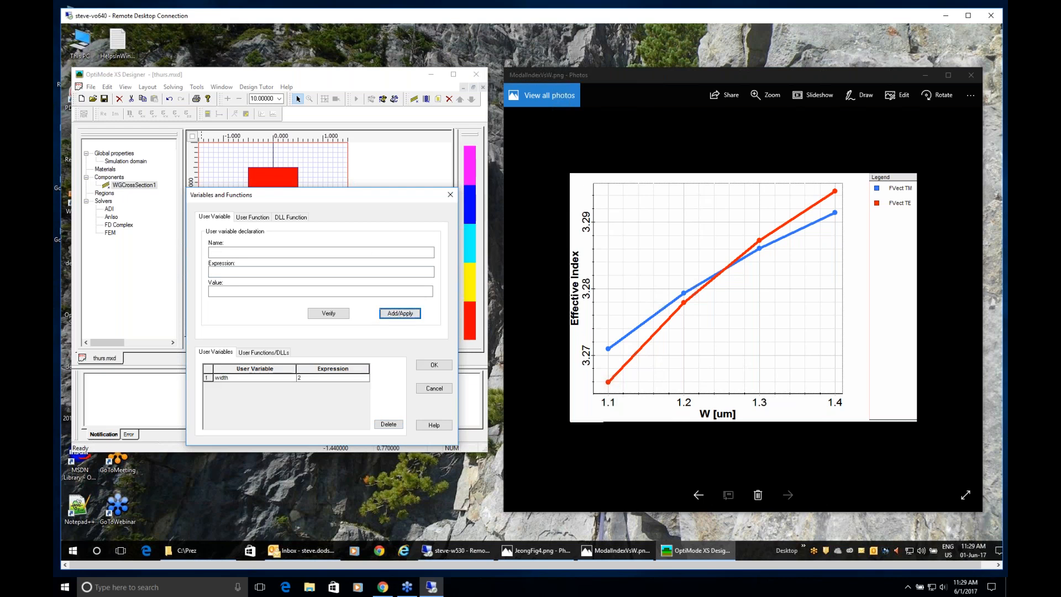
Assign the user variable width as the width of WGCrossSection1 and save the project
{"action": "left_click", "coordinate": [230, 378]}
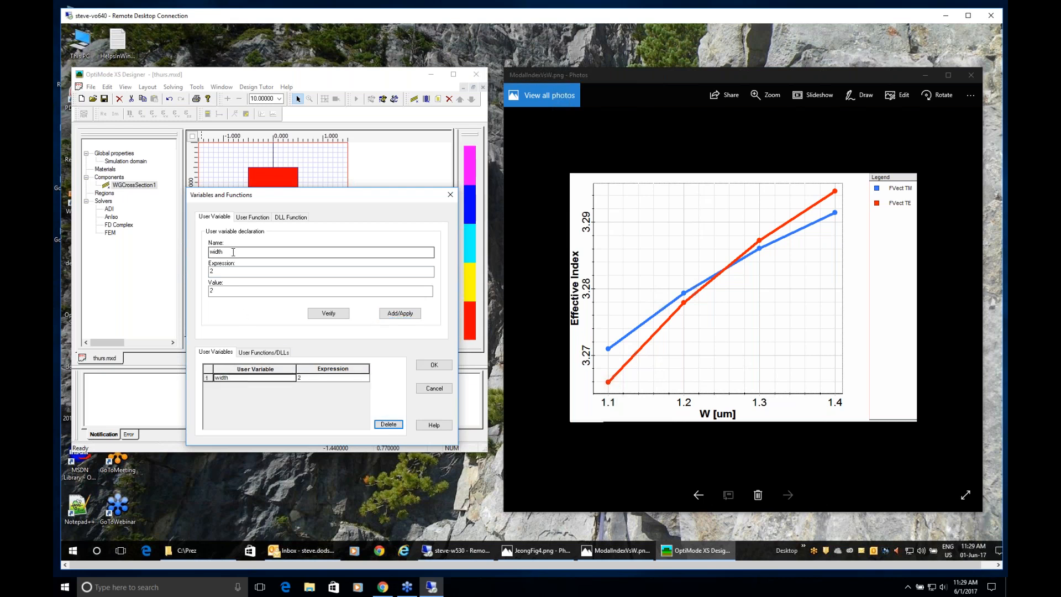
{"action": "left_click_drag", "start_coordinate": [226, 252], "coordinate": [208, 253]}
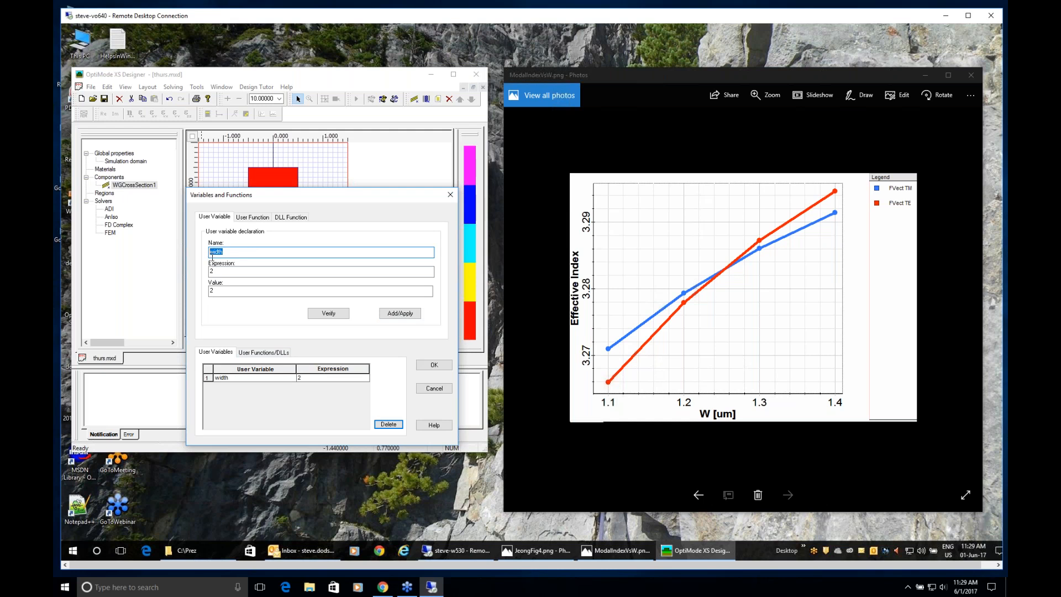
{"action": "left_click", "coordinate": [435, 366]}
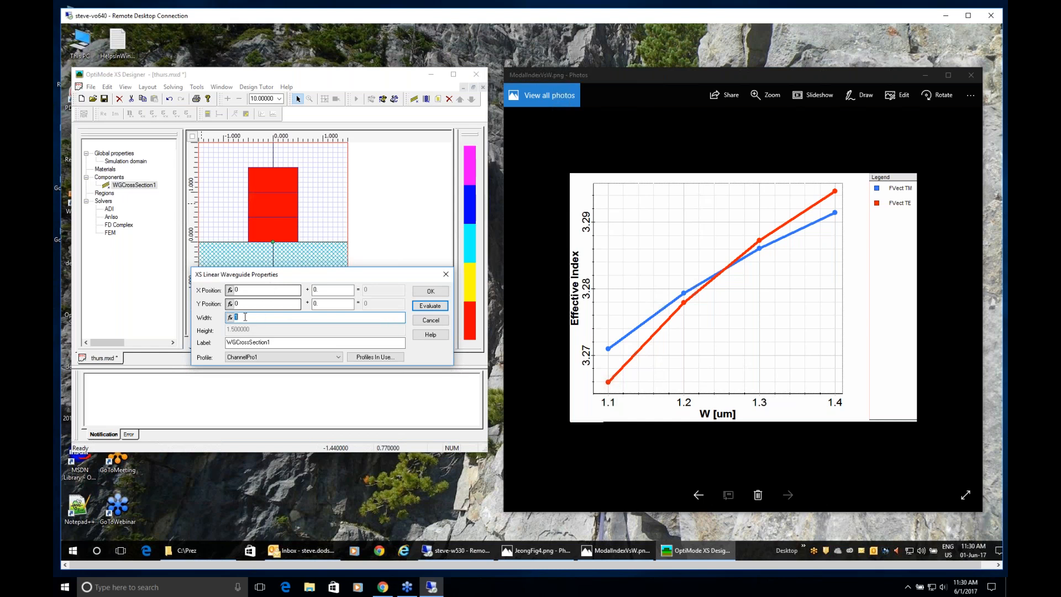
{"action": "type", "text": "width"}
{"action": "left_click", "coordinate": [425, 296]}
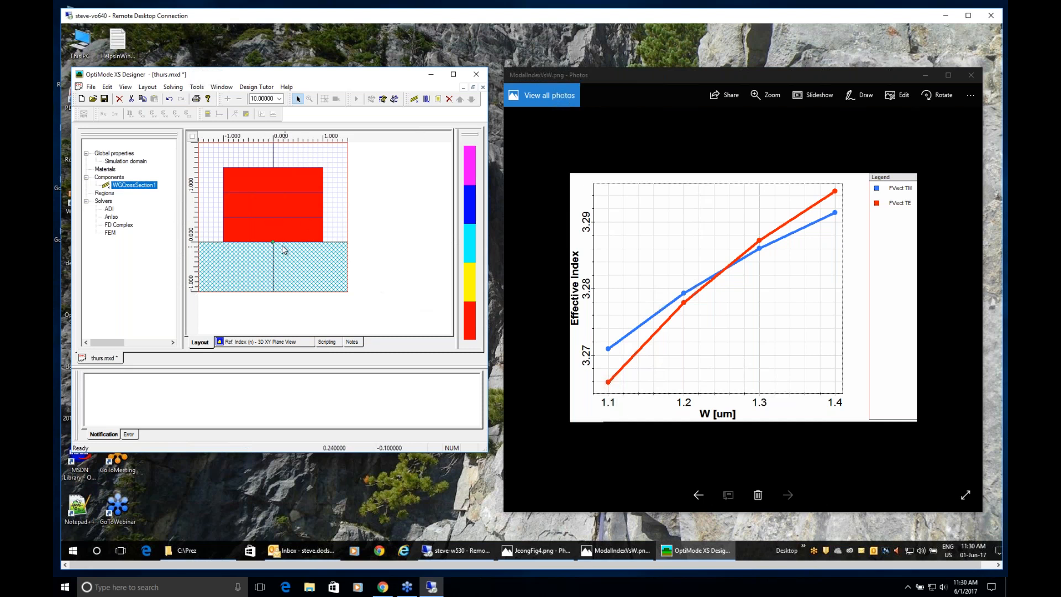
{"action": "key", "text": "ctrl+s"}
Set the expression of the user variable width to 1 in the project's parameters and save the project
{"action": "left_click", "coordinate": [172, 88]}
{"action": "left_click", "coordinate": [181, 100]}
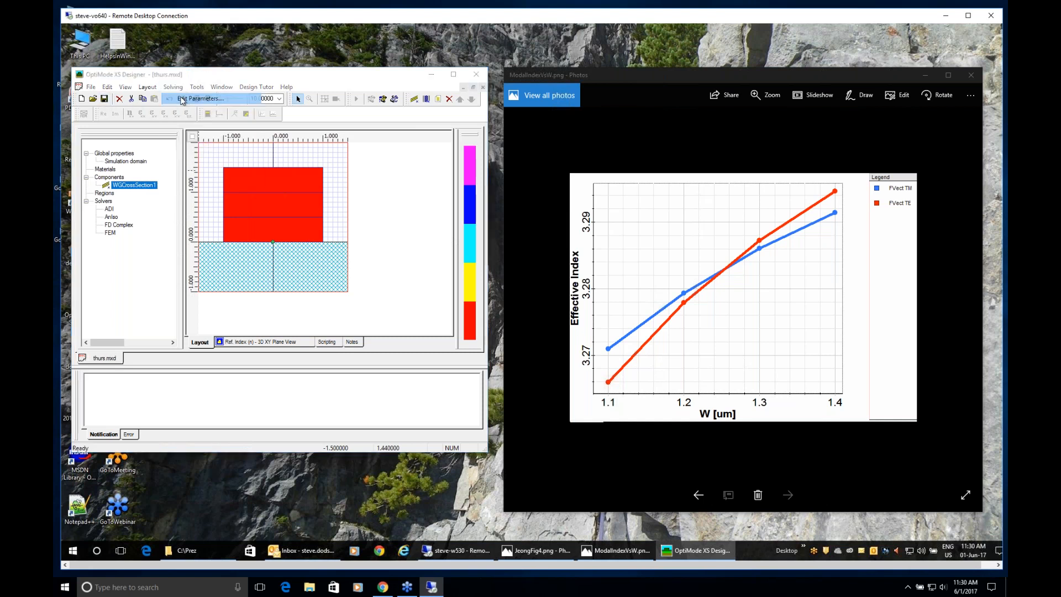
{"action": "left_click_drag", "start_coordinate": [235, 139], "coordinate": [482, 144]}
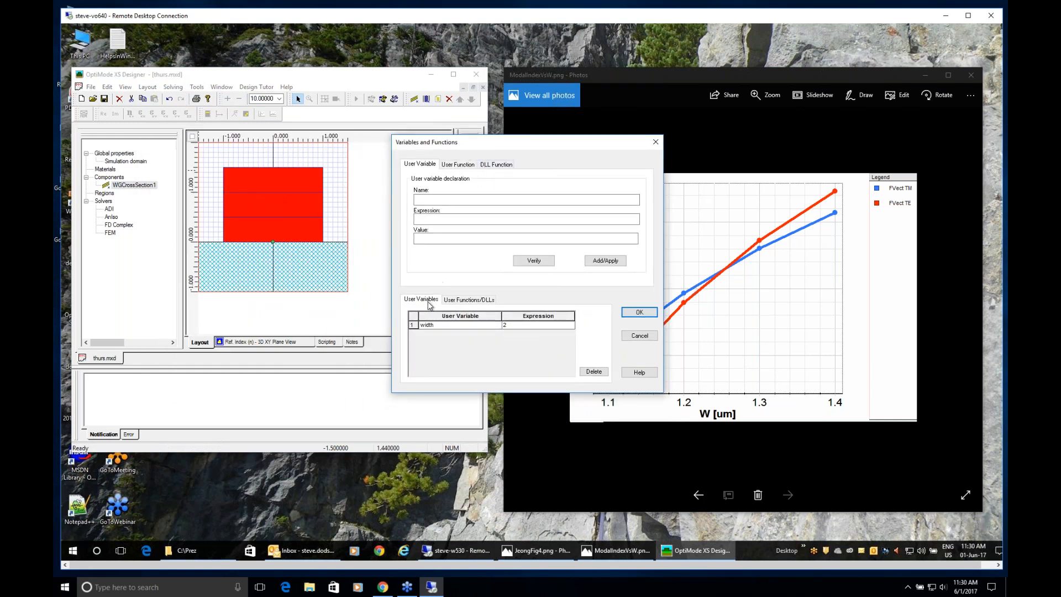
{"action": "left_click", "coordinate": [431, 325]}
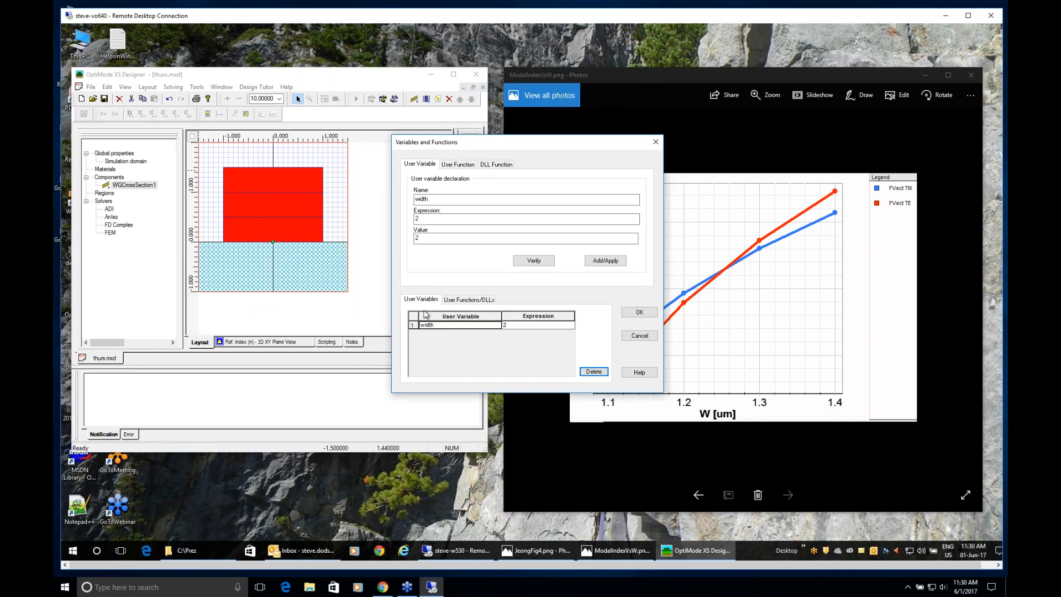
{"action": "left_click", "coordinate": [420, 219]}
{"action": "key", "text": "BackSpace"}
{"action": "type", "text": "1"}
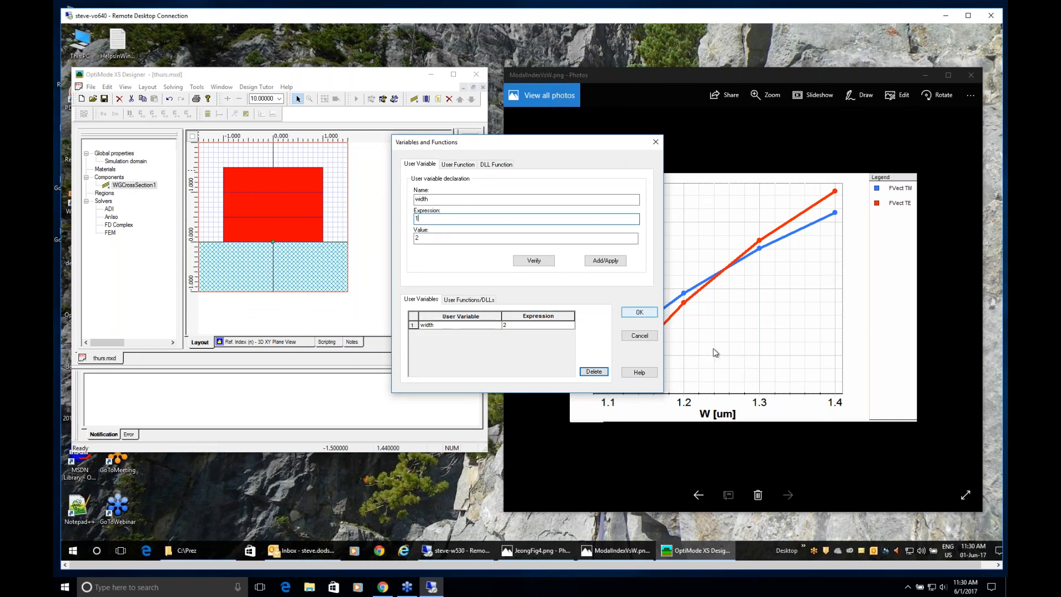
{"action": "left_click", "coordinate": [644, 312]}
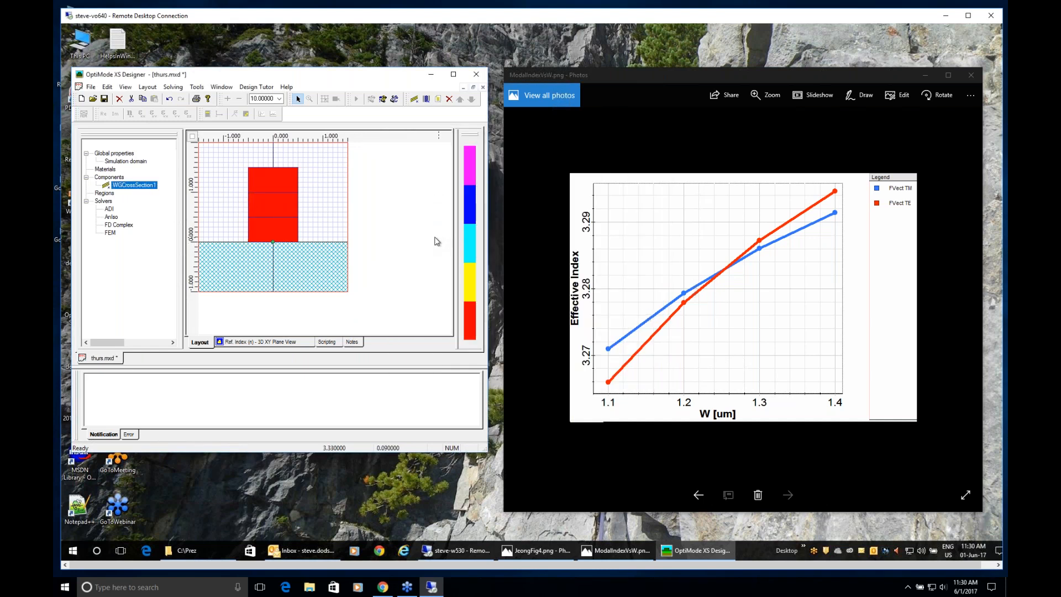
{"action": "left_click", "coordinate": [104, 99]}
Add a second user variable named WindowWidth with the expression width * 1.5, verifying it before adding it
{"action": "left_click", "coordinate": [174, 90]}
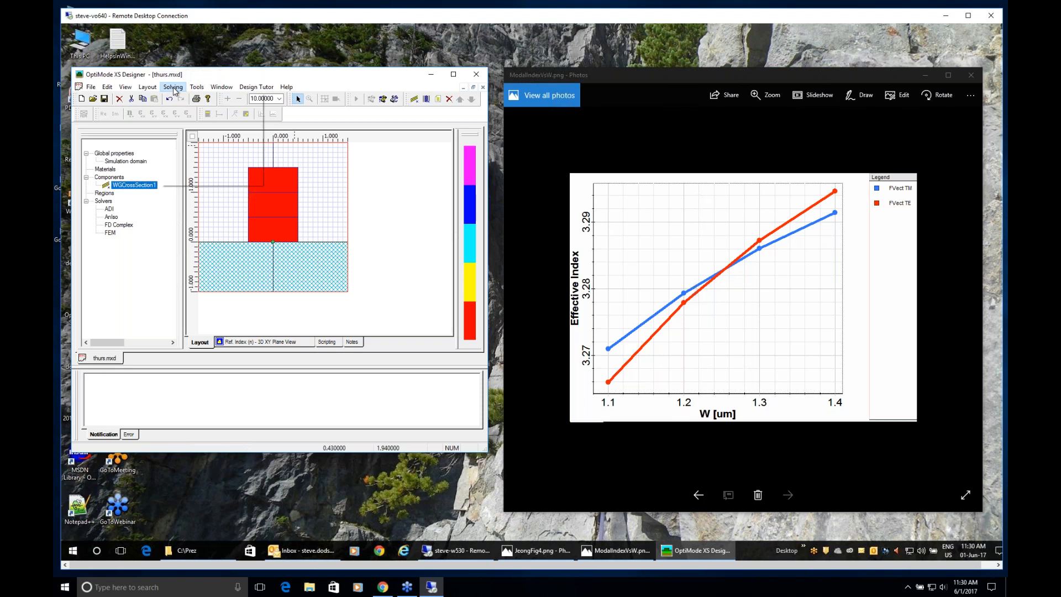
{"action": "left_click", "coordinate": [179, 101]}
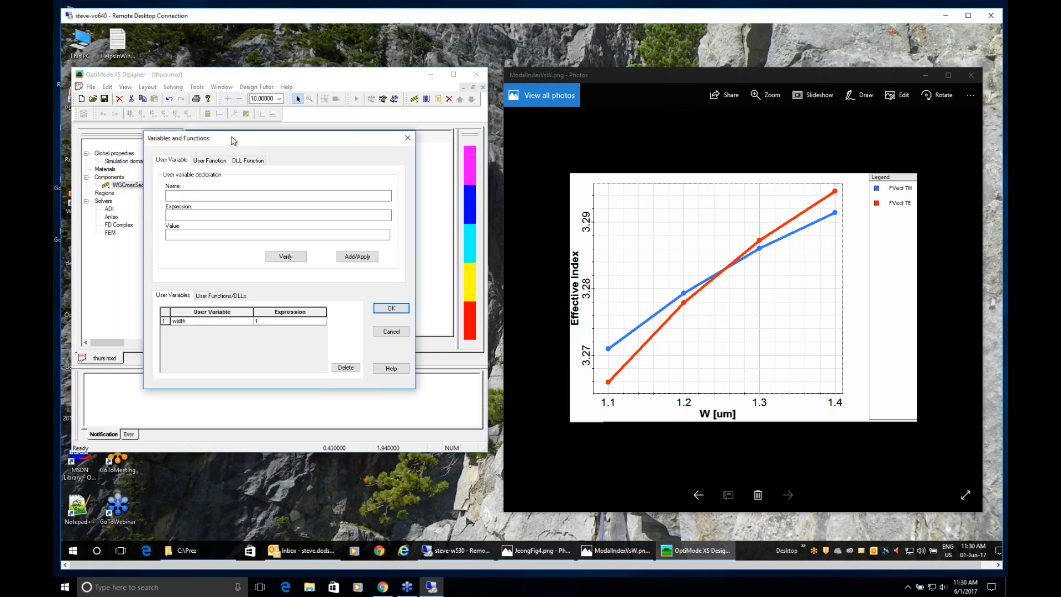
{"action": "left_click_drag", "start_coordinate": [251, 139], "coordinate": [513, 159]}
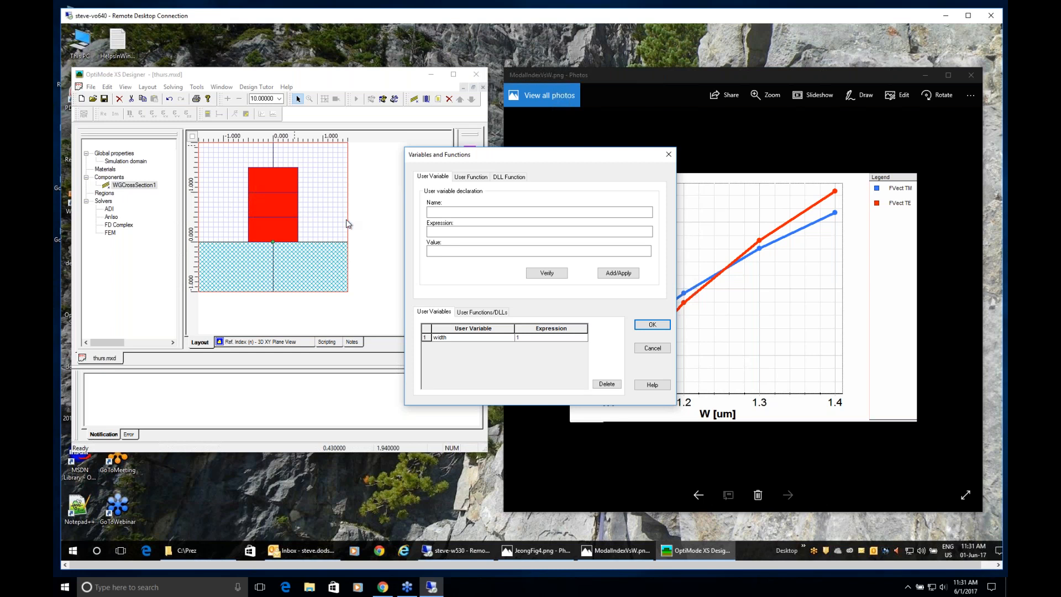
{"action": "left_click", "coordinate": [452, 212]}
{"action": "type", "text": "WindowWidth"}
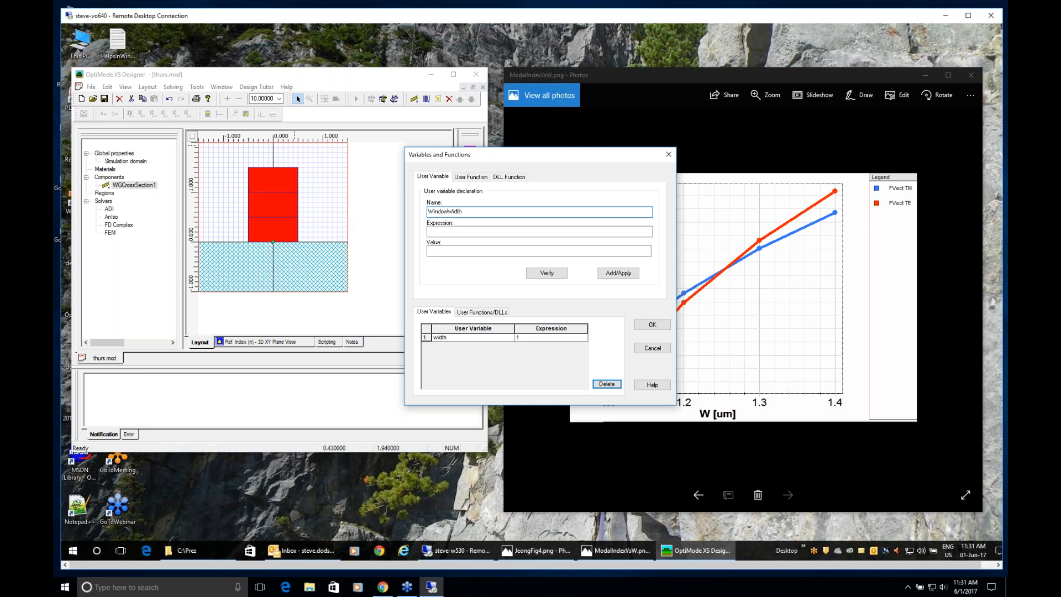
{"action": "key", "text": "Tab"}
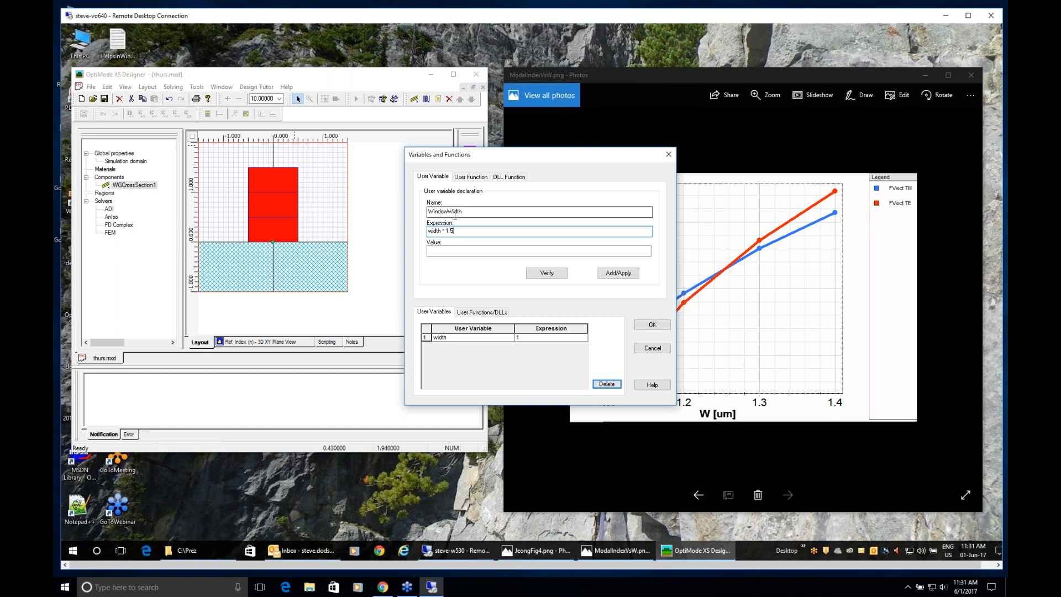
{"action": "left_click", "coordinate": [552, 274]}
{"action": "left_click", "coordinate": [551, 273]}
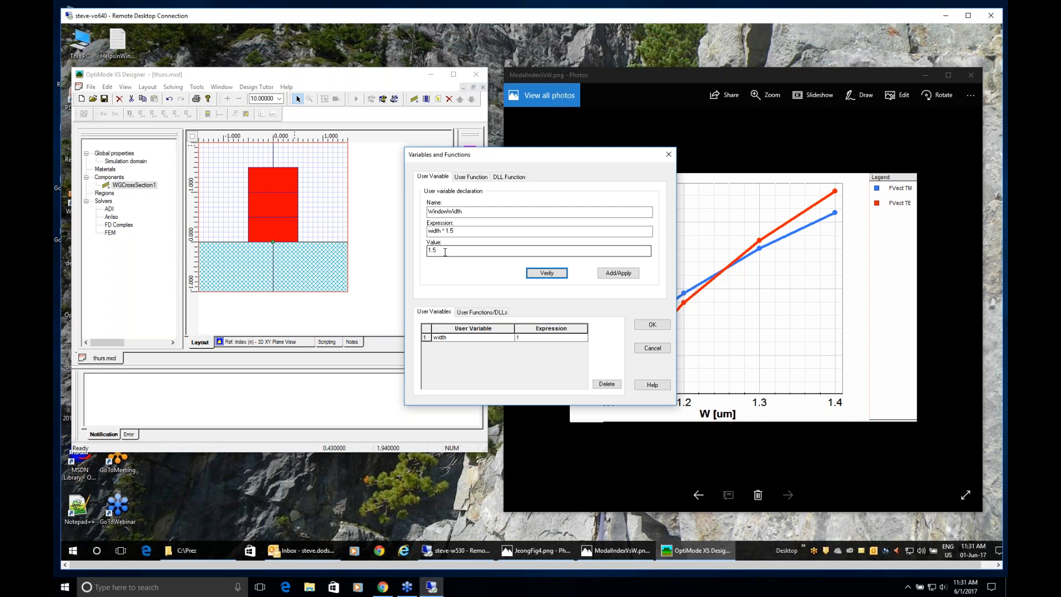
{"action": "left_click", "coordinate": [617, 280]}
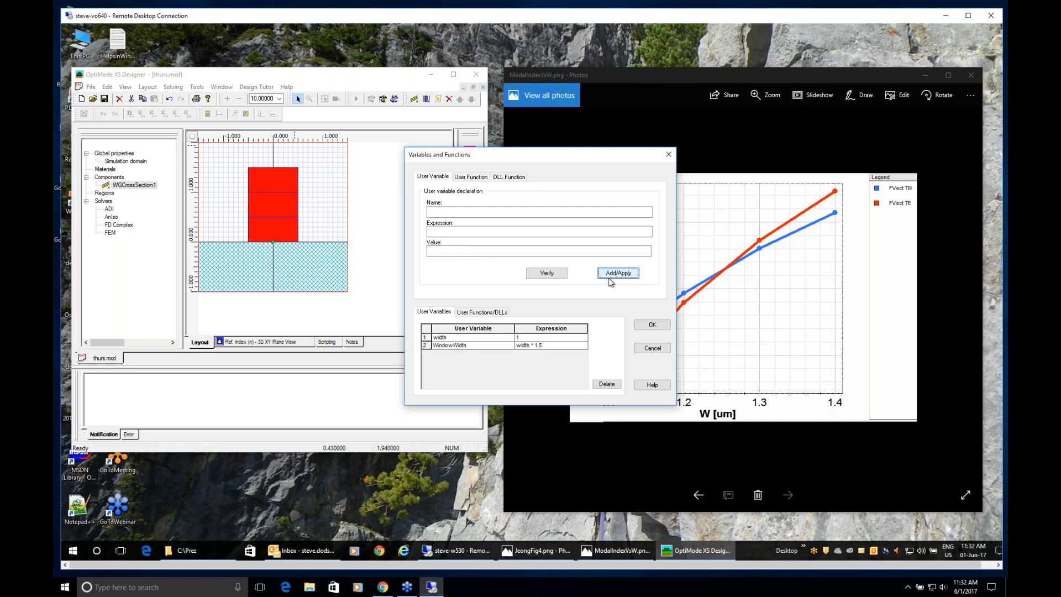
Copy the name of the user variable WindowWidth and accept the user variable definitions
{"action": "left_click", "coordinate": [469, 345]}
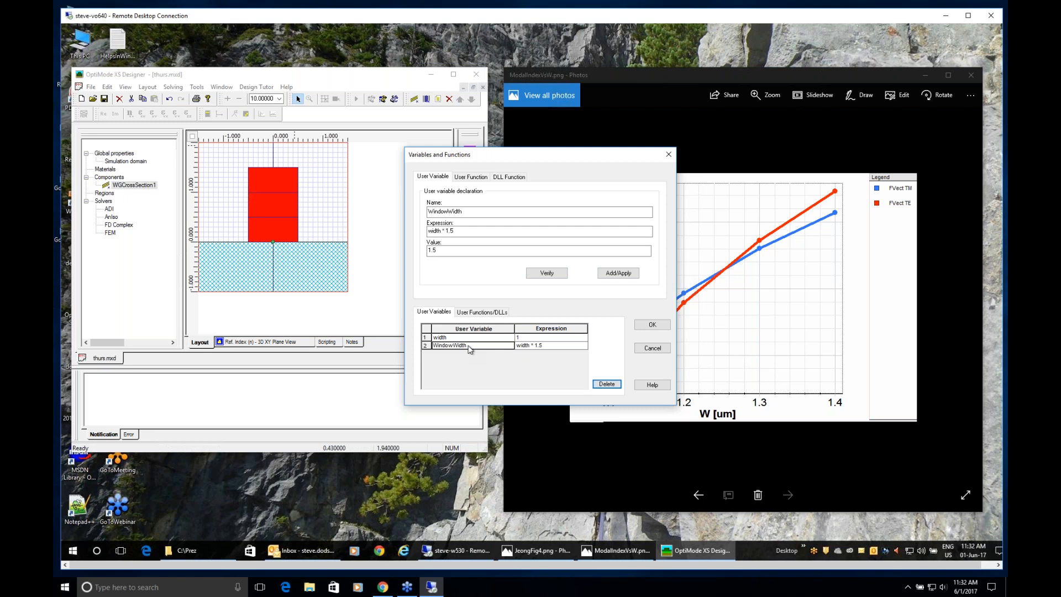
{"action": "left_click_drag", "start_coordinate": [469, 212], "coordinate": [423, 213]}
{"action": "key", "text": "ctrl+c"}
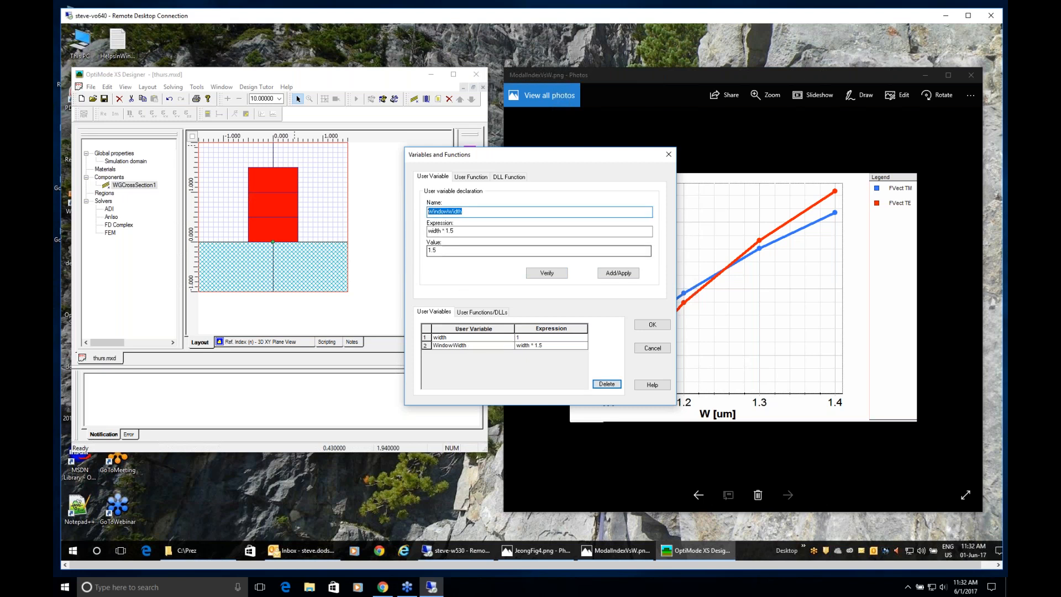
{"action": "left_click", "coordinate": [649, 327]}
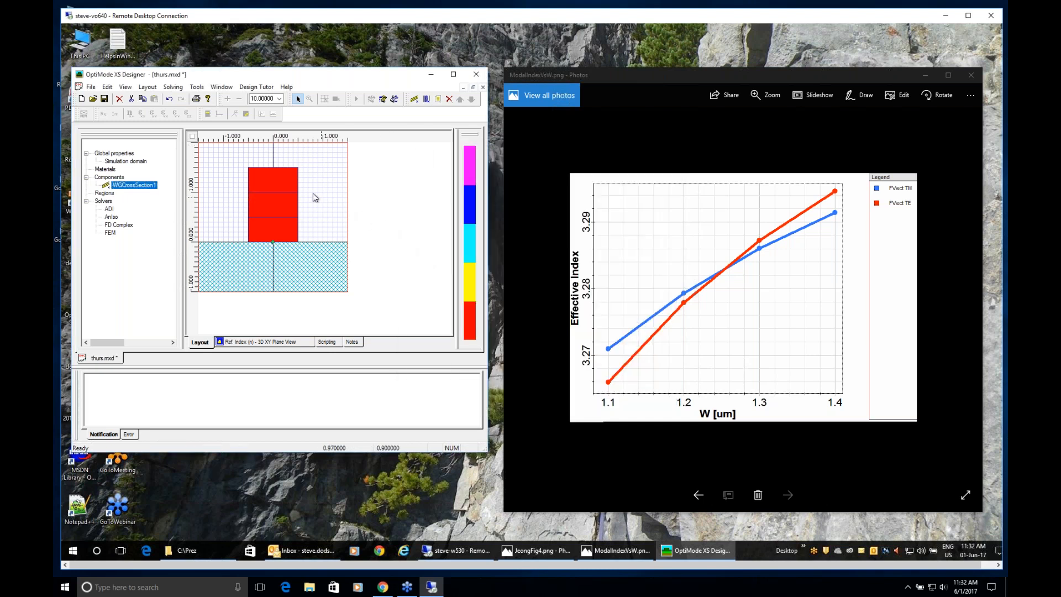
Set the wafer width to the user variable WindowWidth in the wafer properties and save the project
{"action": "left_click", "coordinate": [107, 87]}
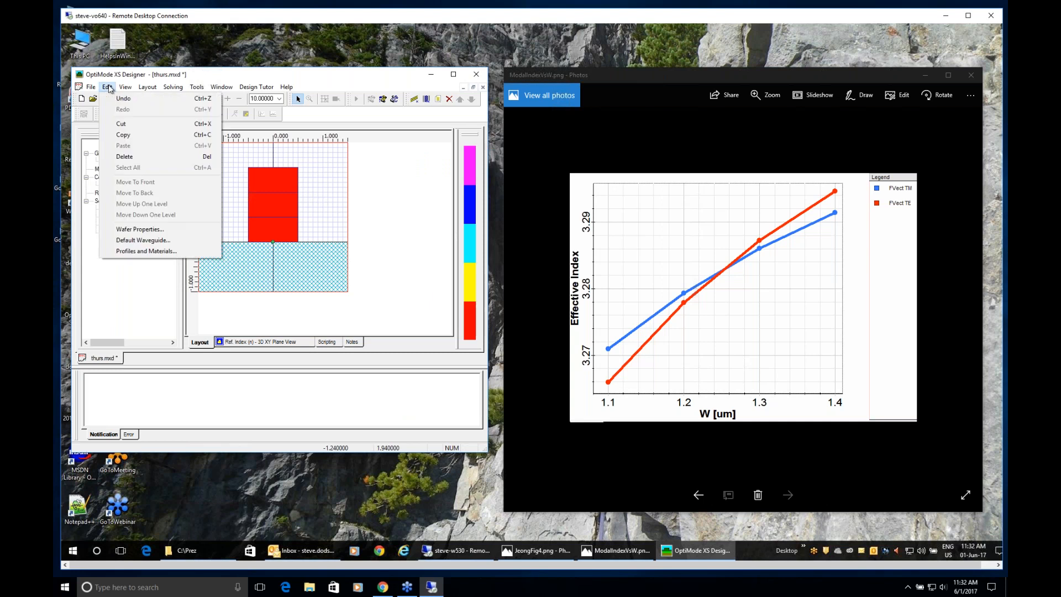
{"action": "left_click", "coordinate": [142, 230]}
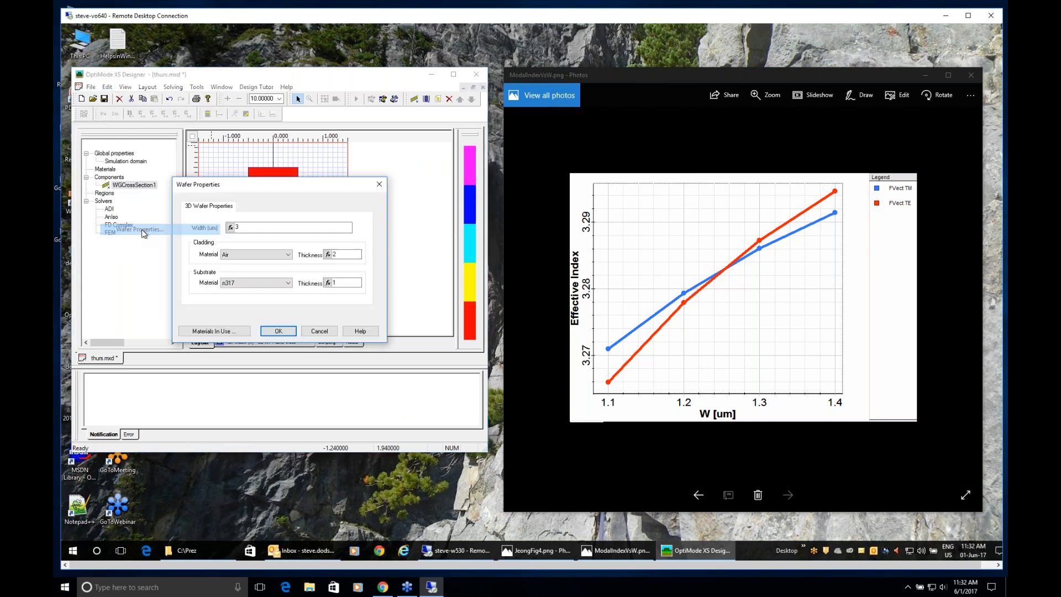
{"action": "left_click", "coordinate": [241, 226]}
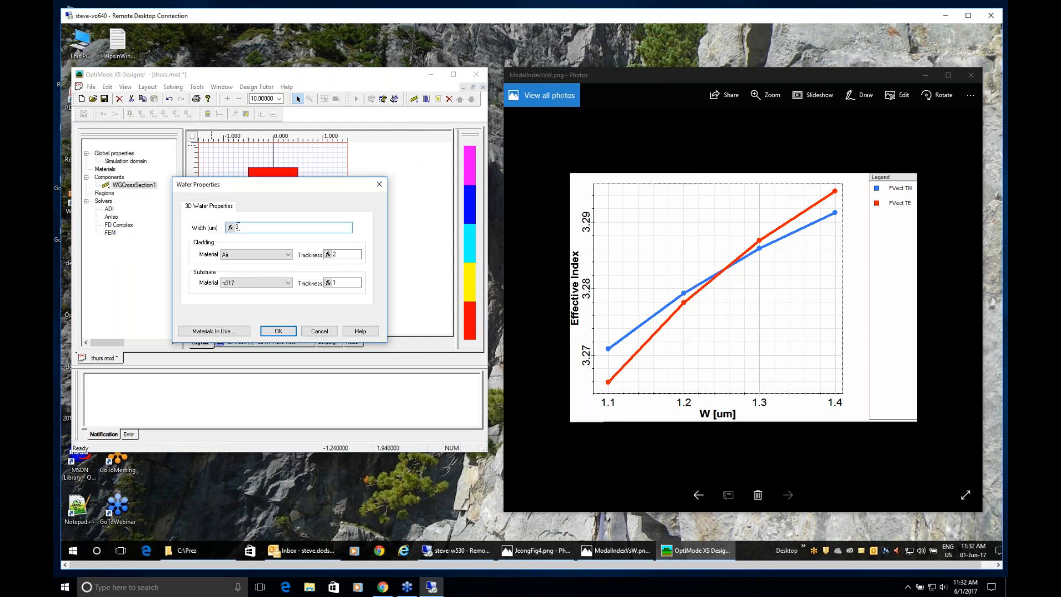
{"action": "left_click_drag", "start_coordinate": [241, 226], "coordinate": [231, 227]}
{"action": "key", "text": "ctrl+v"}
{"action": "left_click", "coordinate": [281, 330]}
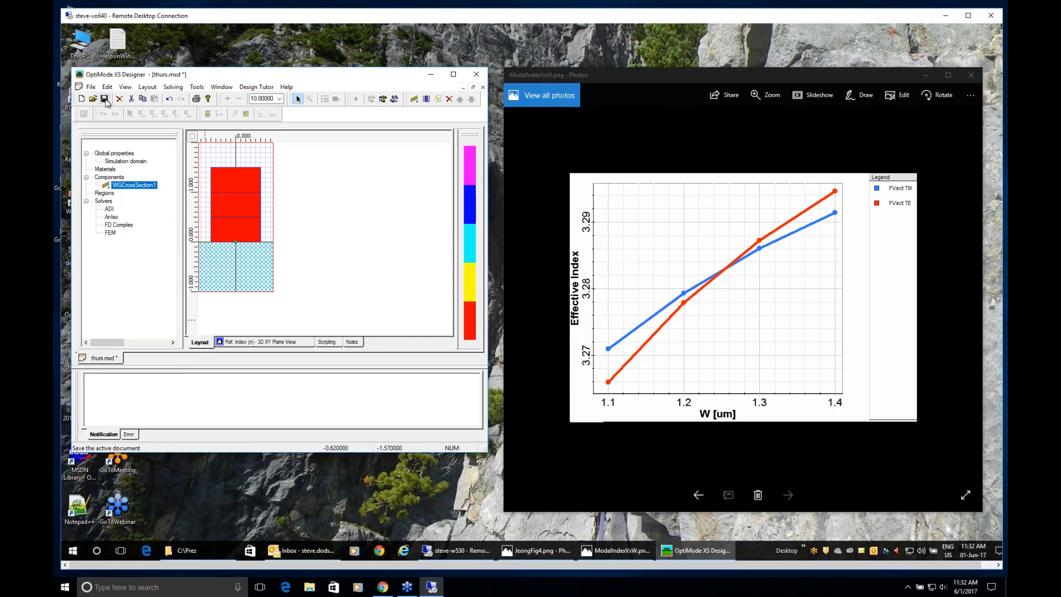
{"action": "left_click", "coordinate": [106, 101]}
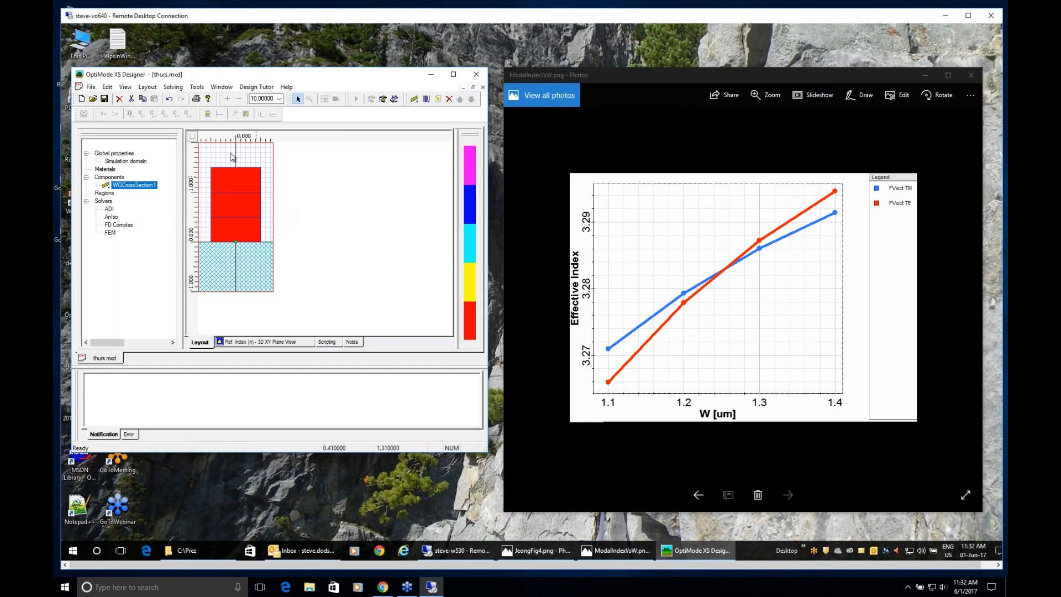
Examine the FEM solver's general and advanced settings in the solver parameters, closing them without changes
{"action": "left_click", "coordinate": [173, 87]}
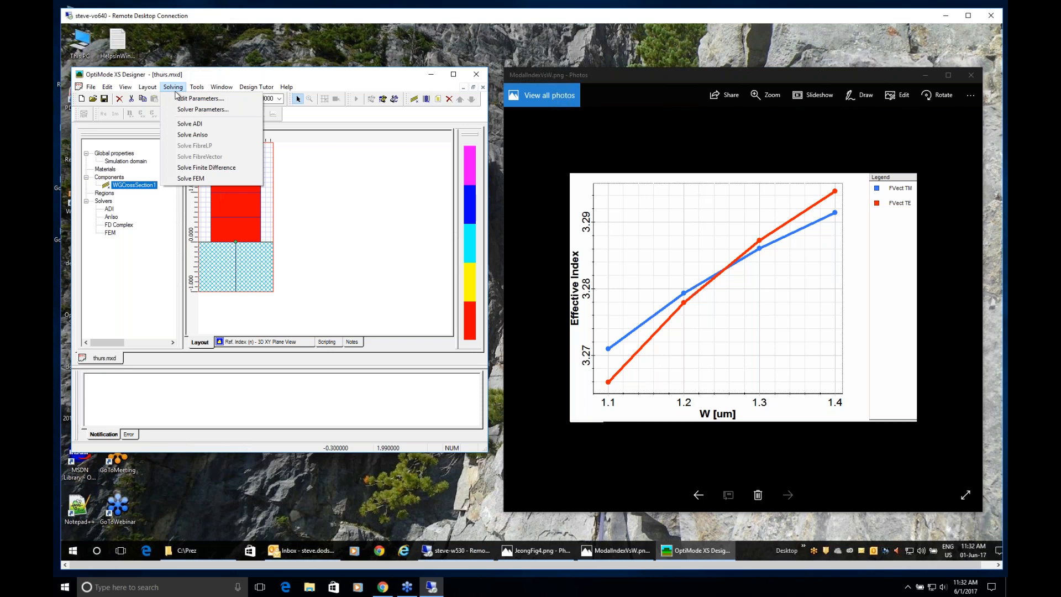
{"action": "left_click", "coordinate": [192, 111]}
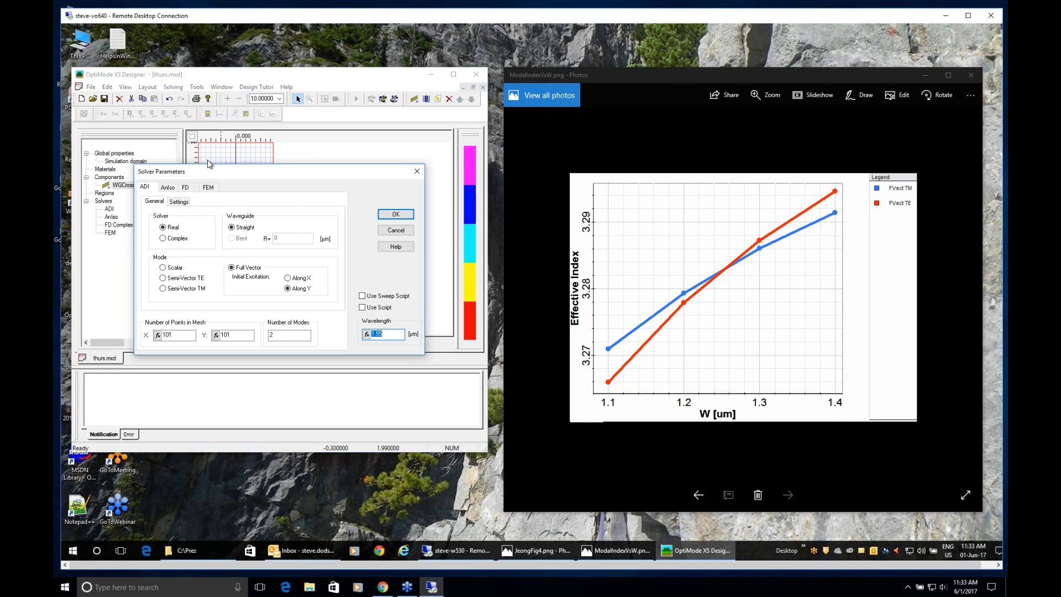
{"action": "left_click", "coordinate": [209, 188]}
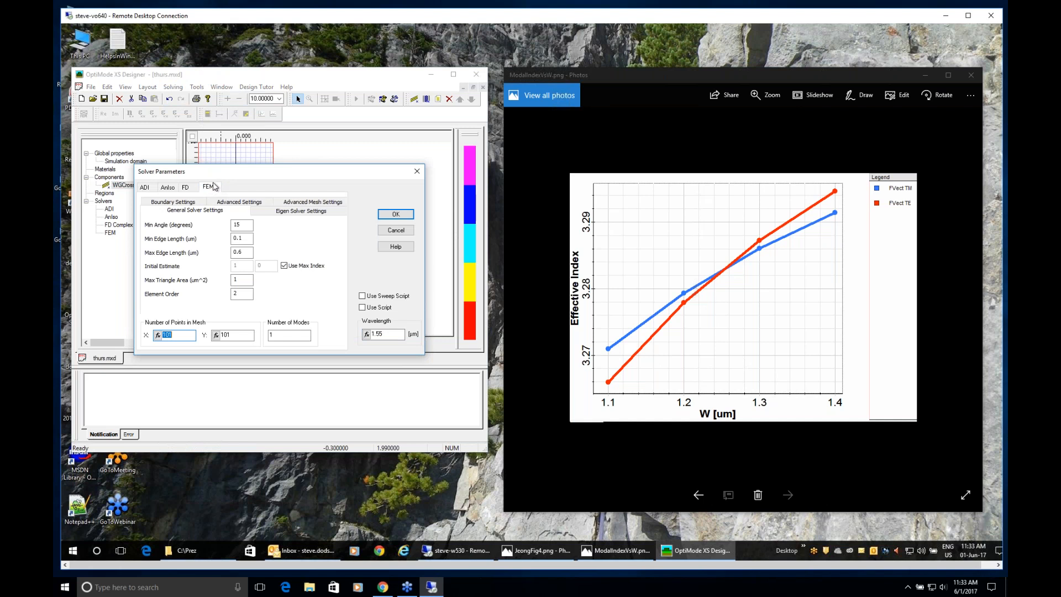
{"action": "left_click", "coordinate": [234, 203]}
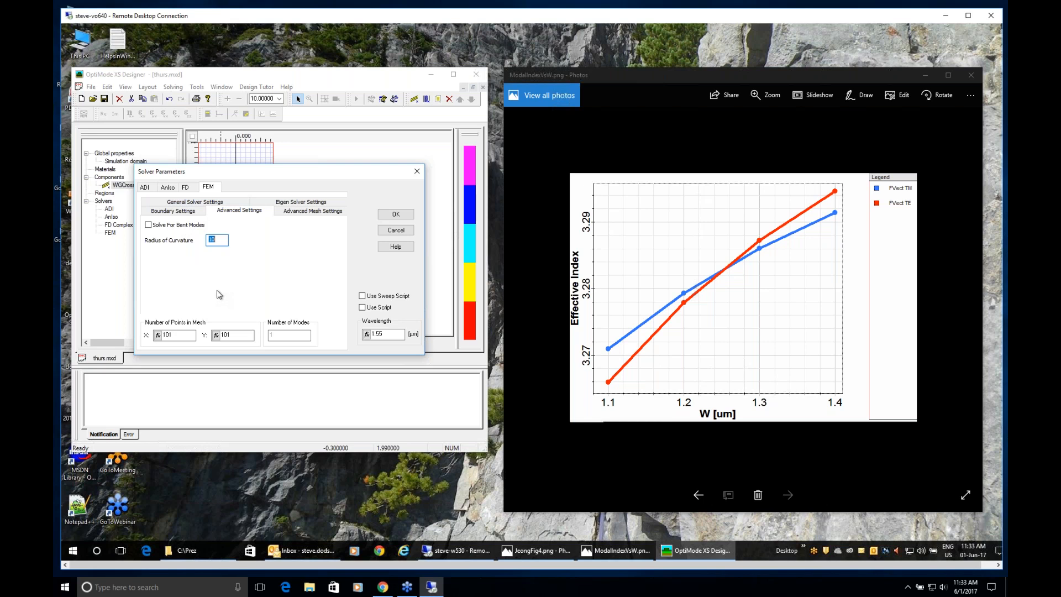
{"action": "left_click_drag", "start_coordinate": [235, 180], "coordinate": [455, 165]}
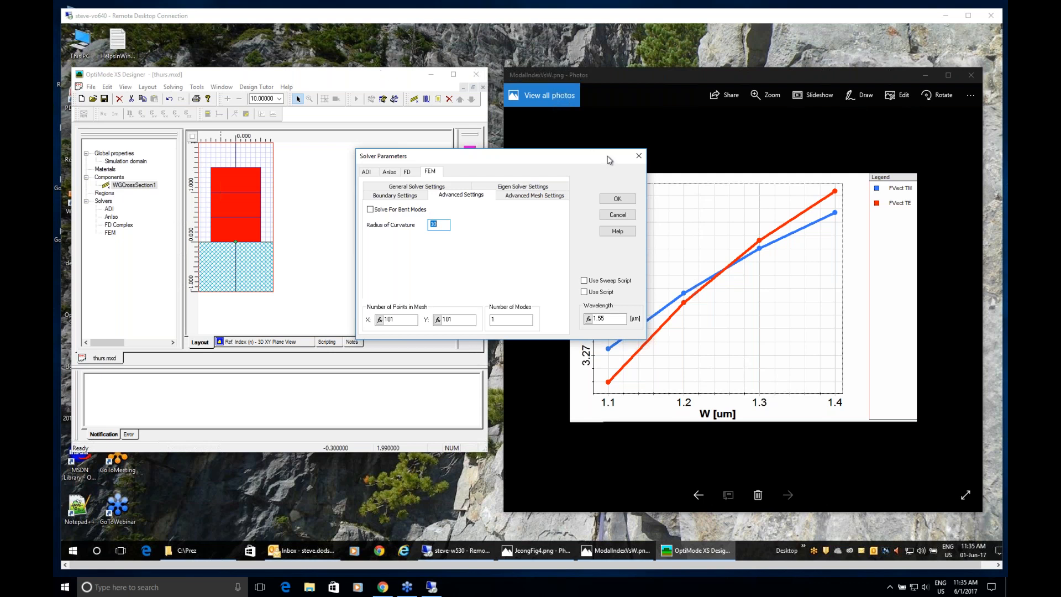
{"action": "left_click", "coordinate": [639, 156]}
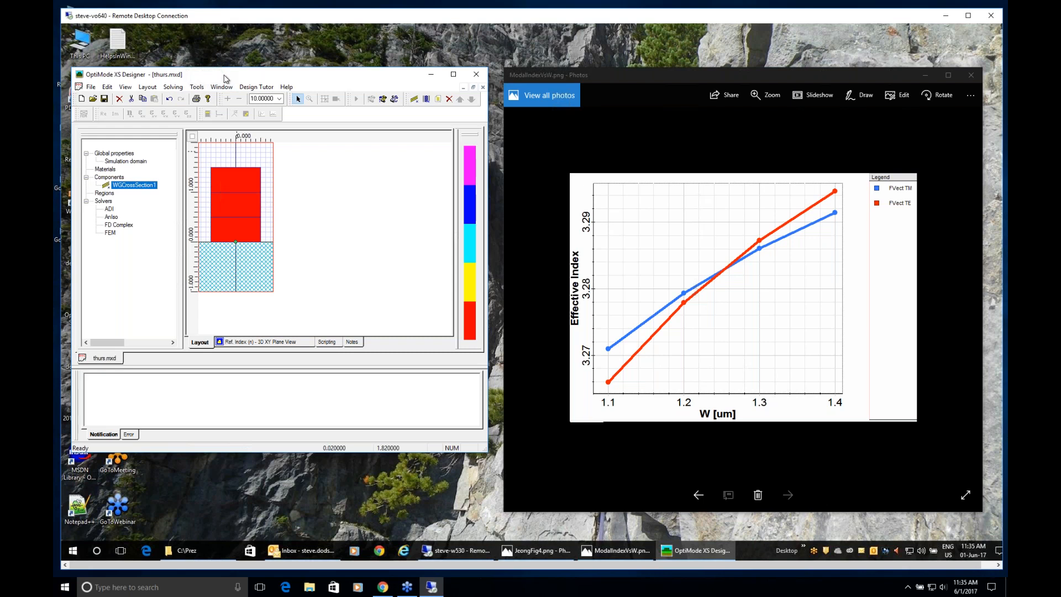
{"action": "left_click", "coordinate": [337, 217]}
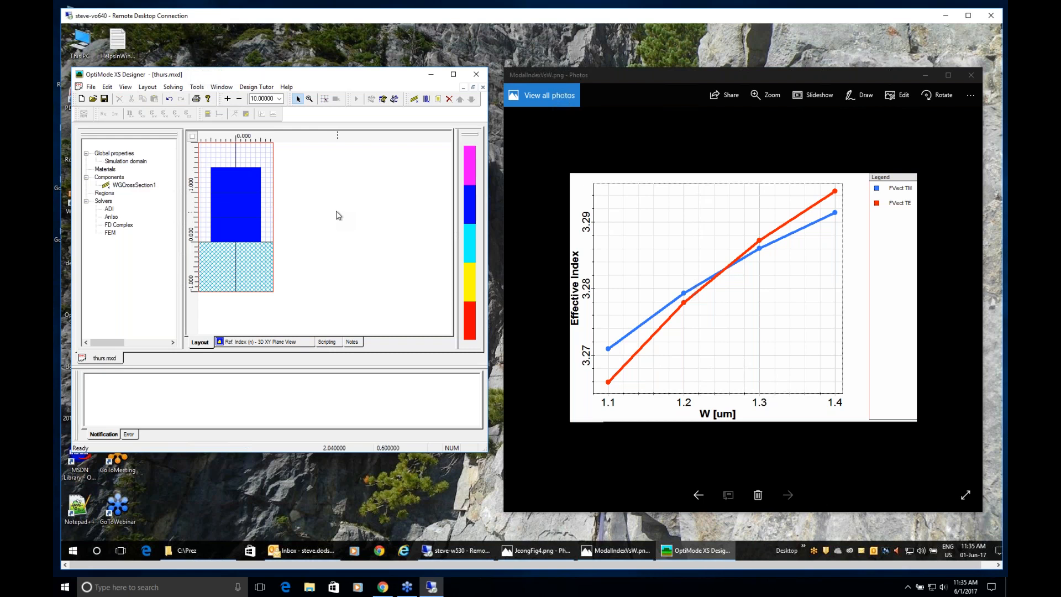
Run the ADI solver for 3 modes, saving the project before launch and declining to open the results in the Analyzer
{"action": "left_click", "coordinate": [172, 87]}
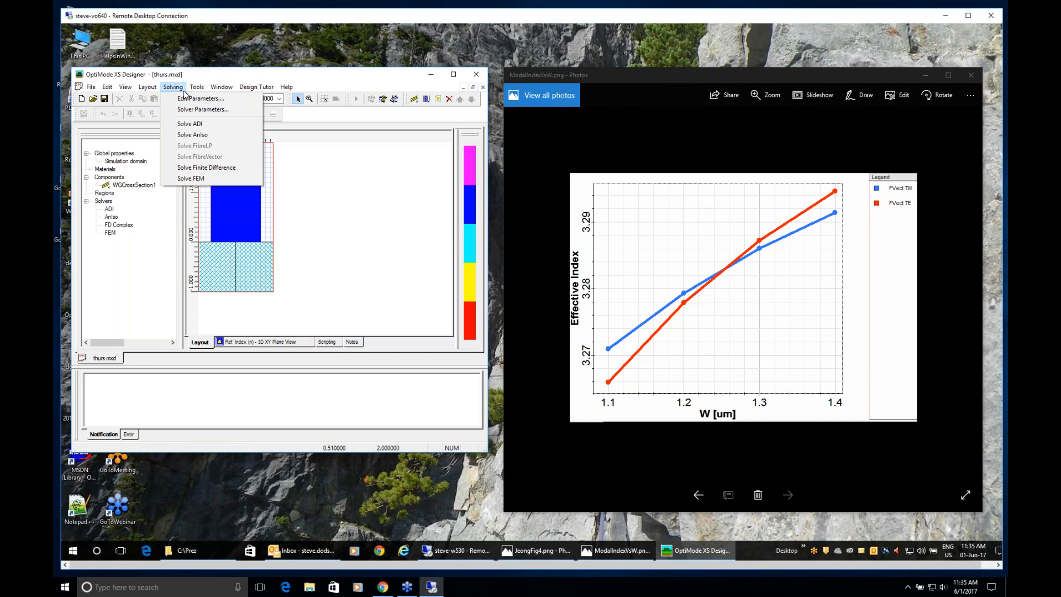
{"action": "left_click", "coordinate": [212, 126]}
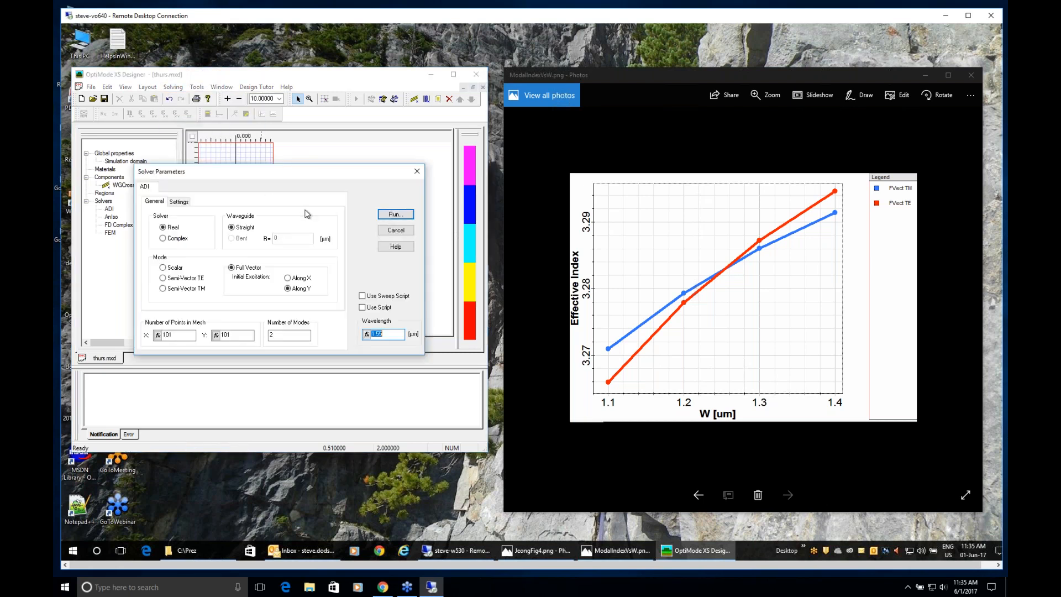
{"action": "double_click", "coordinate": [282, 335]}
{"action": "type", "text": "3"}
{"action": "left_click", "coordinate": [390, 216]}
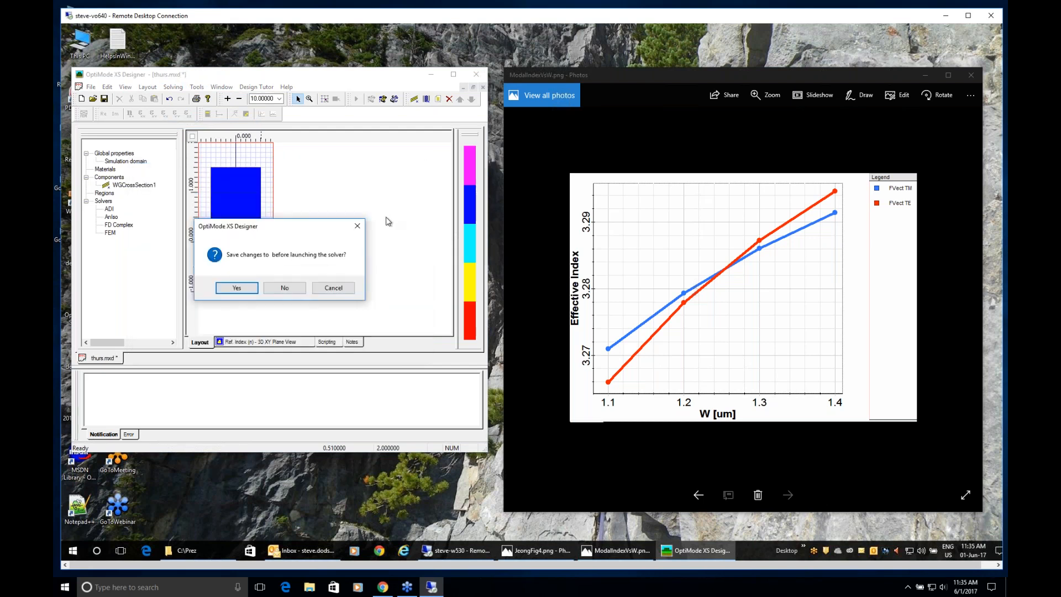
{"action": "left_click", "coordinate": [236, 287]}
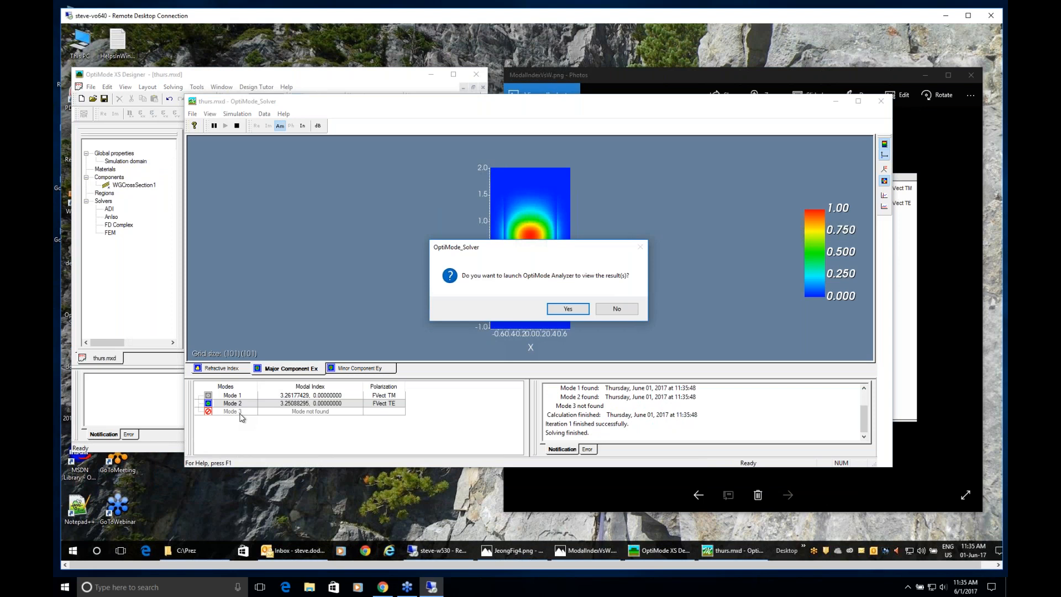
{"action": "left_click", "coordinate": [610, 311]}
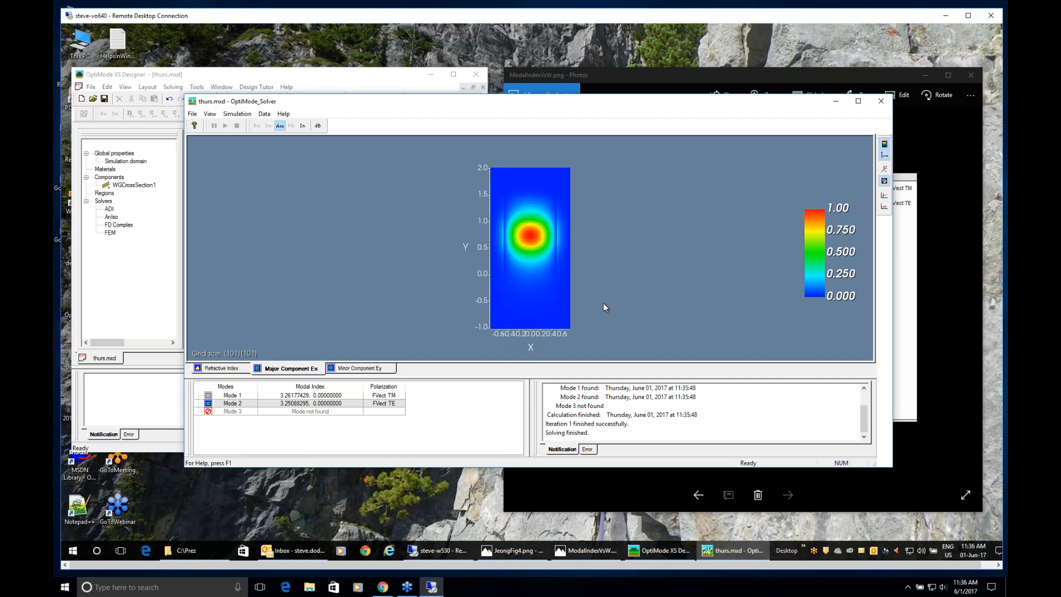
Compare the major field components of Mode 1 and Mode 2 in the solver results, ending by closing the solver
{"action": "left_click", "coordinate": [239, 403]}
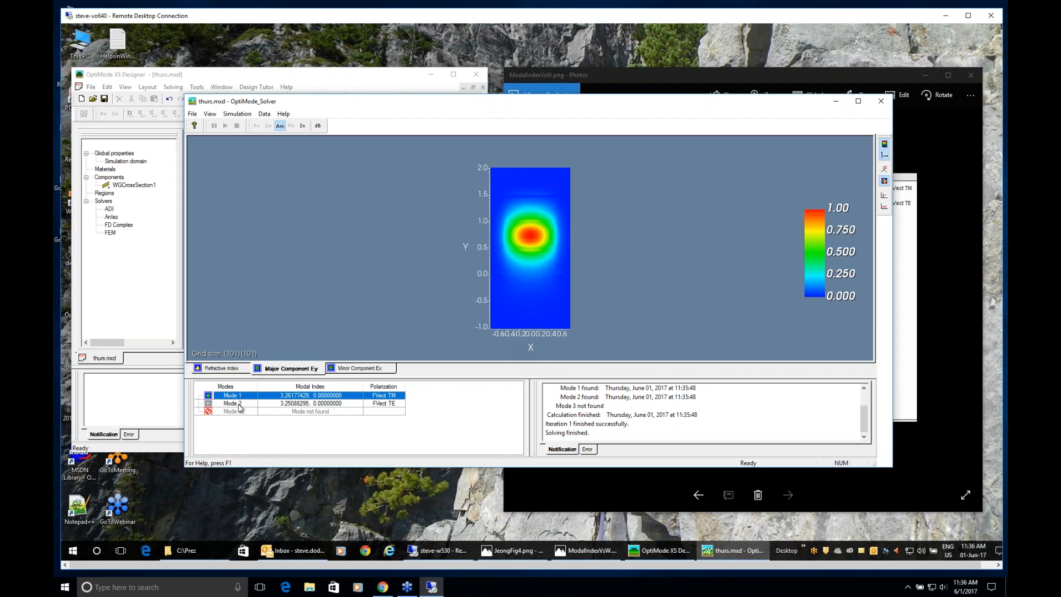
{"action": "left_click", "coordinate": [241, 397]}
{"action": "left_click", "coordinate": [244, 404]}
{"action": "left_click", "coordinate": [242, 397]}
{"action": "left_click", "coordinate": [242, 404]}
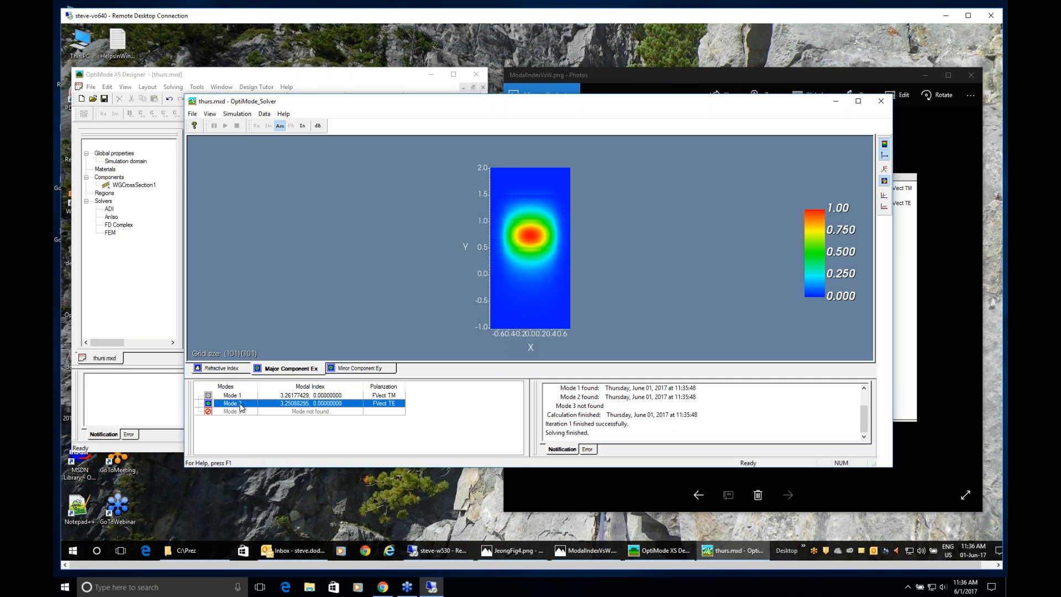
{"action": "left_click", "coordinate": [242, 397]}
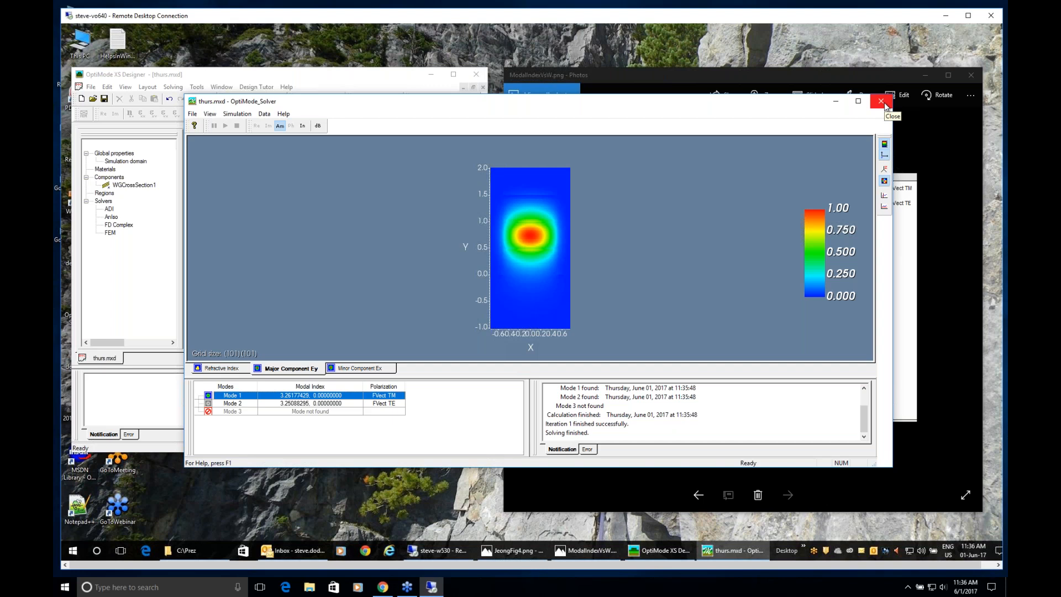
{"action": "left_click", "coordinate": [227, 404]}
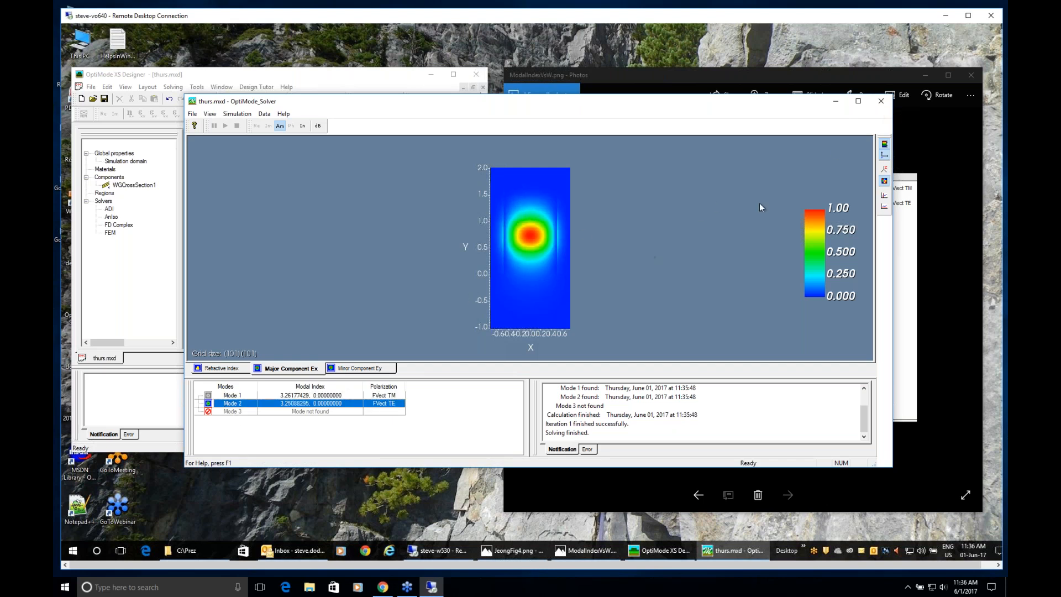
{"action": "left_click", "coordinate": [881, 101]}
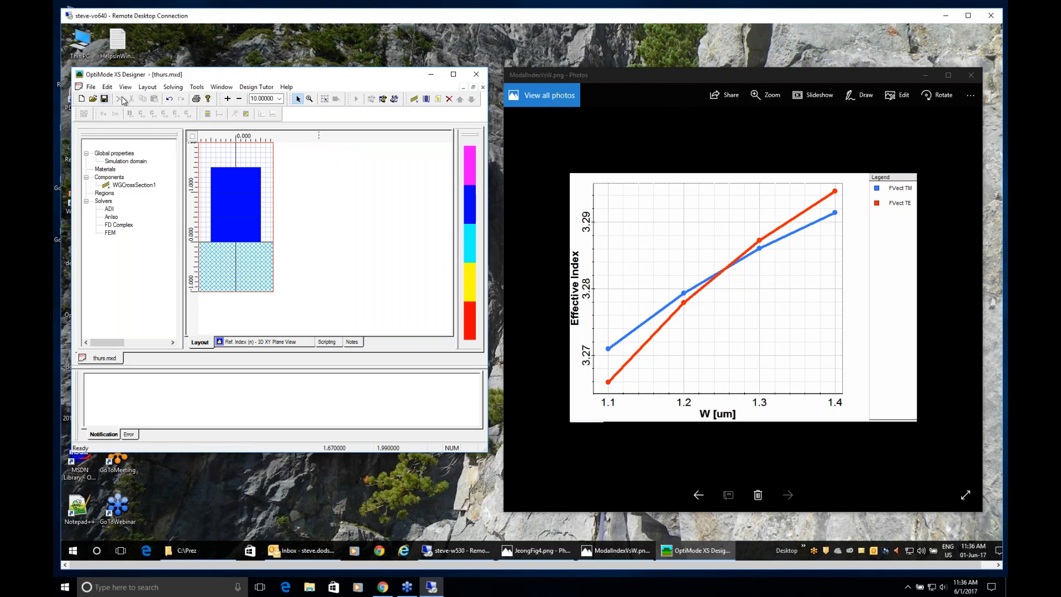
{"action": "left_click", "coordinate": [172, 87]}
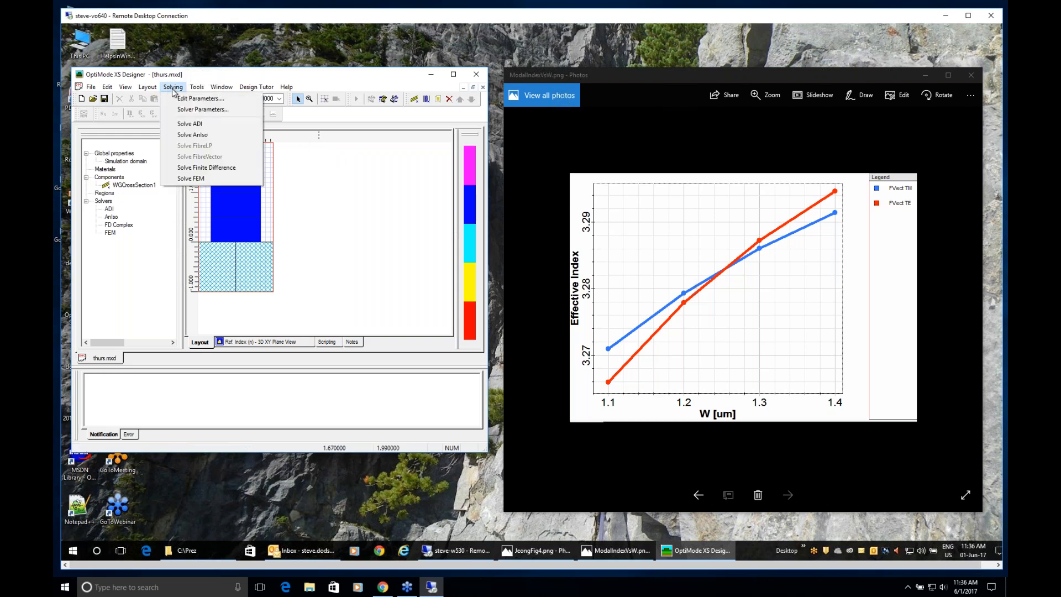
{"action": "left_click", "coordinate": [196, 123]}
{"action": "left_click_drag", "start_coordinate": [282, 334], "coordinate": [269, 336]}
{"action": "type", "text": "2"}
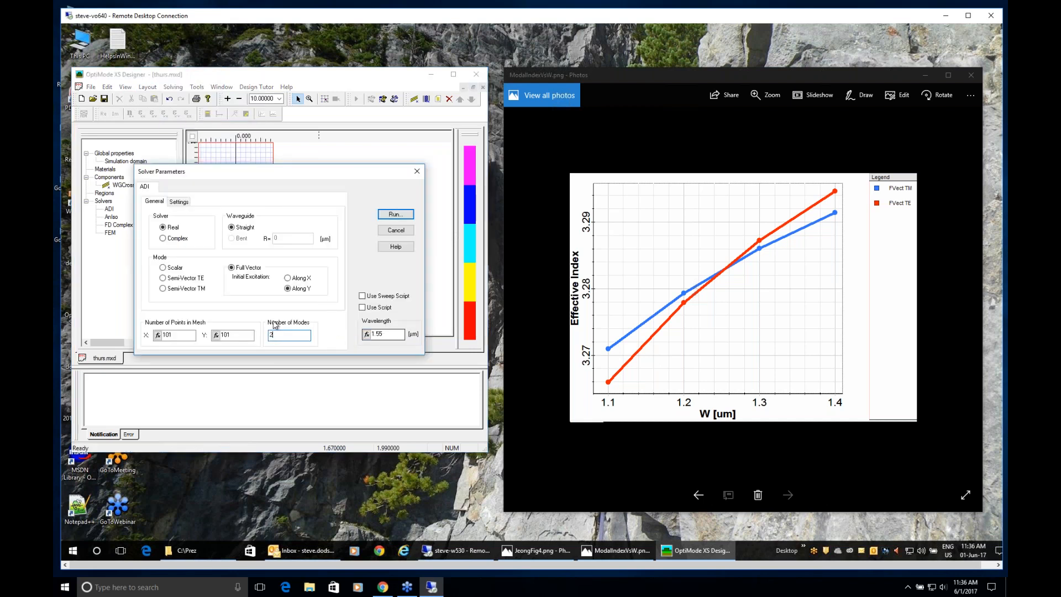
{"action": "left_click", "coordinate": [396, 230]}
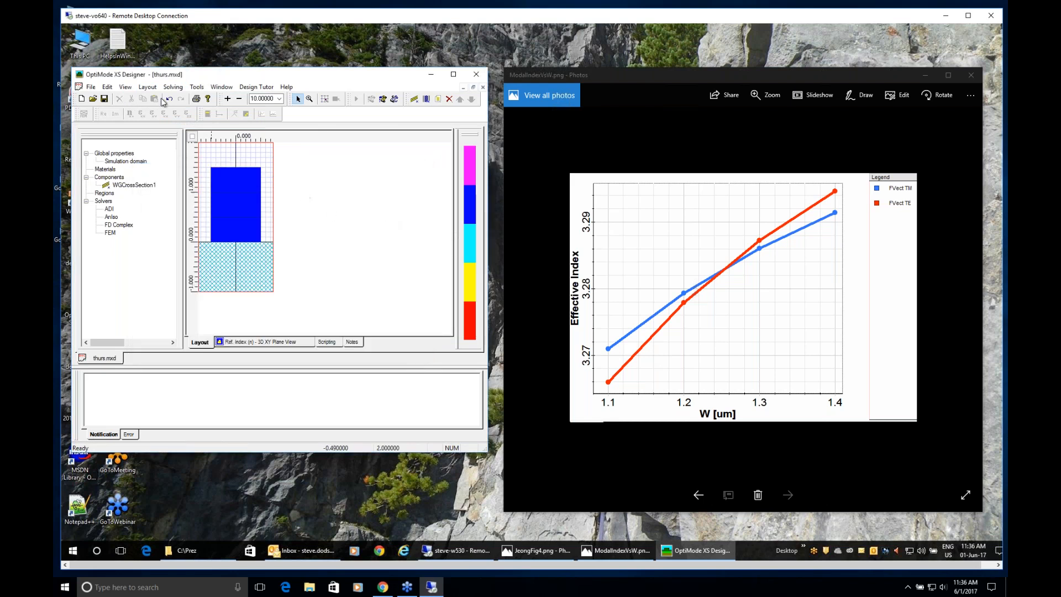
Set the ADI solver's number of modes to 2 in the solver parameters and save the project
{"action": "left_click", "coordinate": [175, 88]}
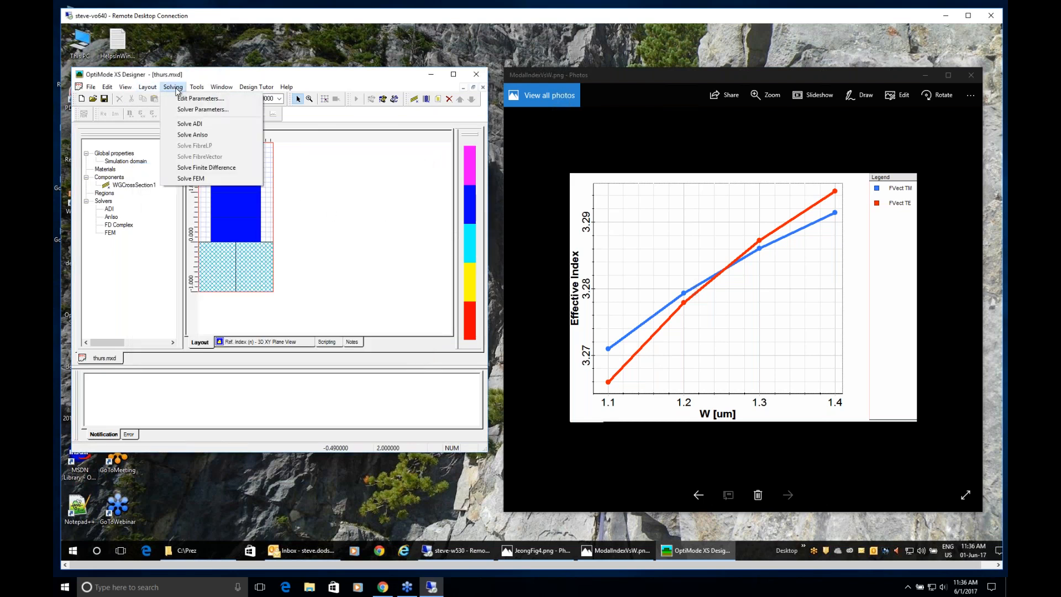
{"action": "left_click", "coordinate": [202, 109]}
{"action": "double_click", "coordinate": [287, 334]}
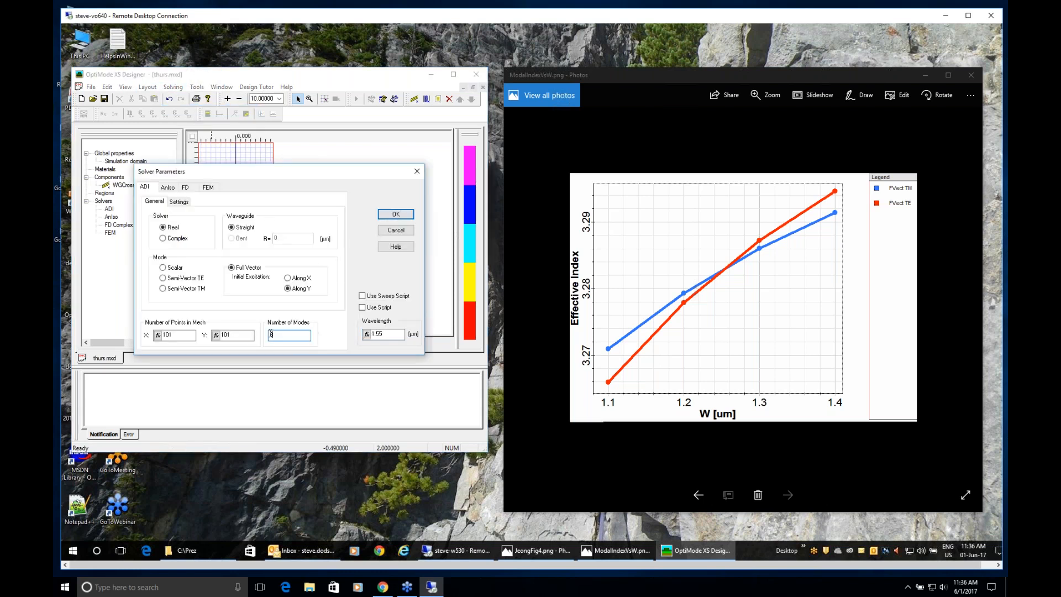
{"action": "type", "text": "2"}
{"action": "left_click", "coordinate": [396, 214]}
{"action": "key", "text": "ctrl+s"}
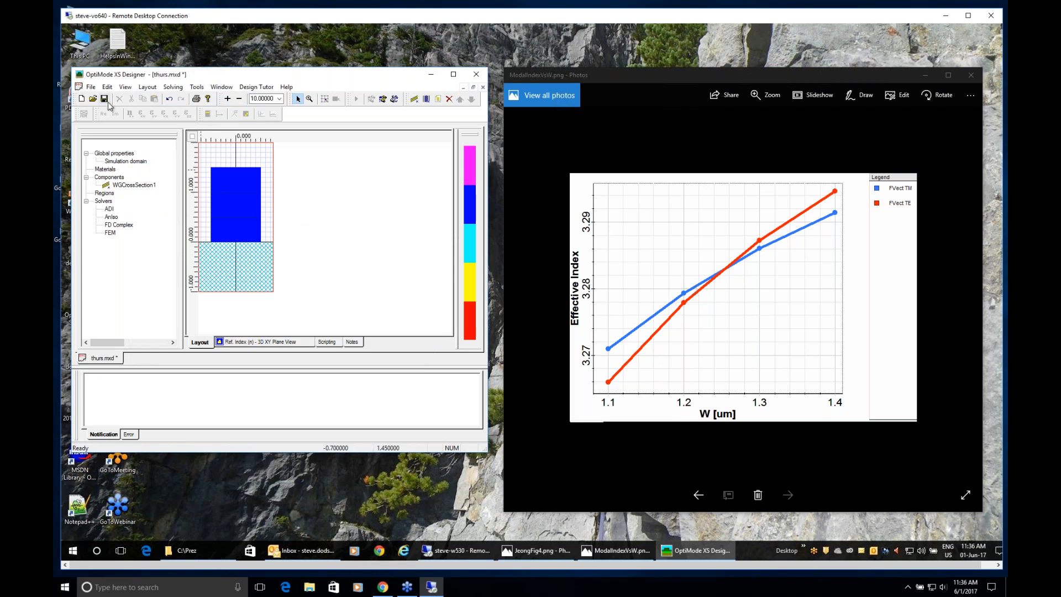
{"action": "left_click", "coordinate": [324, 192]}
{"action": "left_click", "coordinate": [103, 98]}
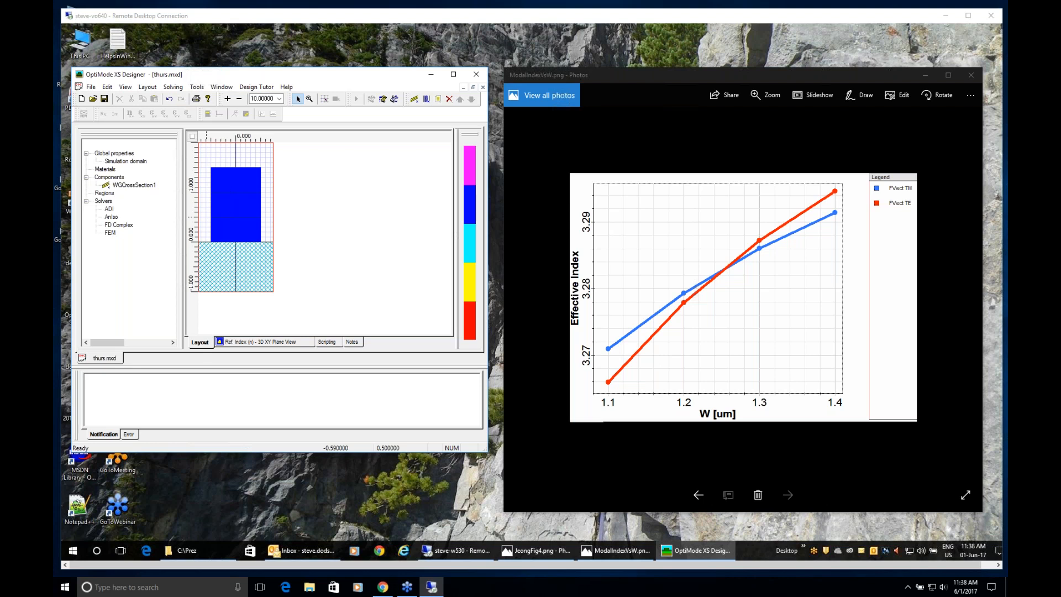
Check the wafer's width expression in the wafer properties and close them without changes
{"action": "left_click", "coordinate": [284, 175]}
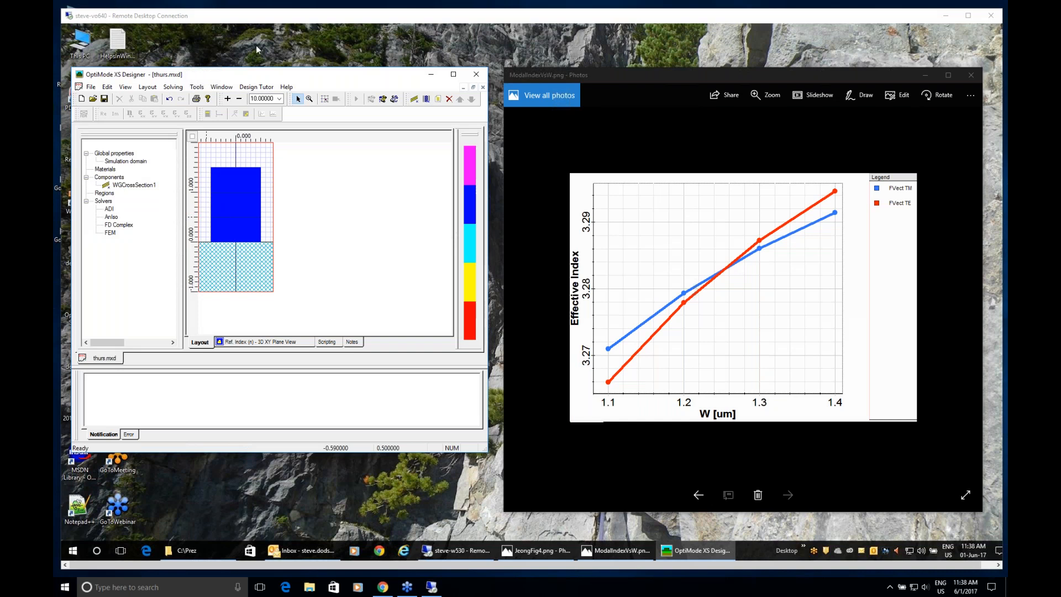
{"action": "mouse_move", "coordinate": [273, 73]}
{"action": "left_mouse_down"}
{"action": "mouse_move", "coordinate": [262, 78]}
{"action": "mouse_move", "coordinate": [273, 83]}
{"action": "left_mouse_up"}
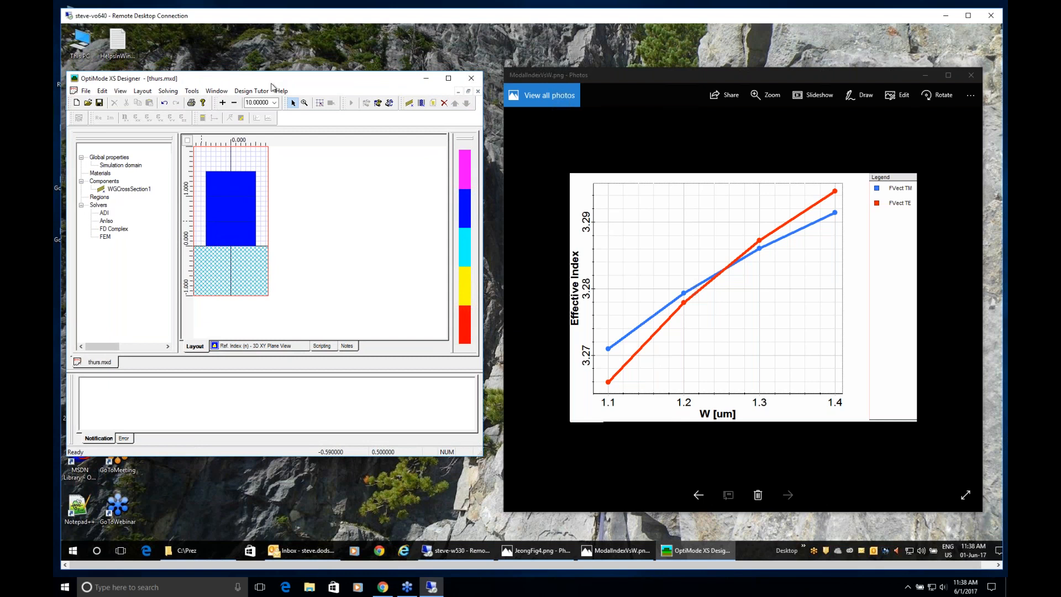
{"action": "left_click", "coordinate": [87, 92]}
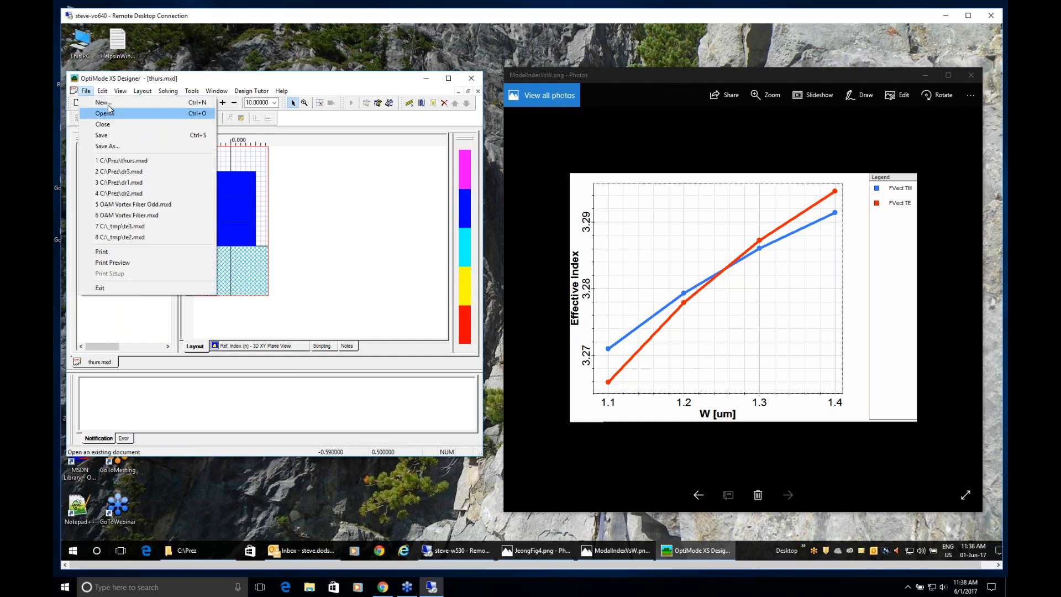
{"action": "mouse_move", "coordinate": [103, 91]}
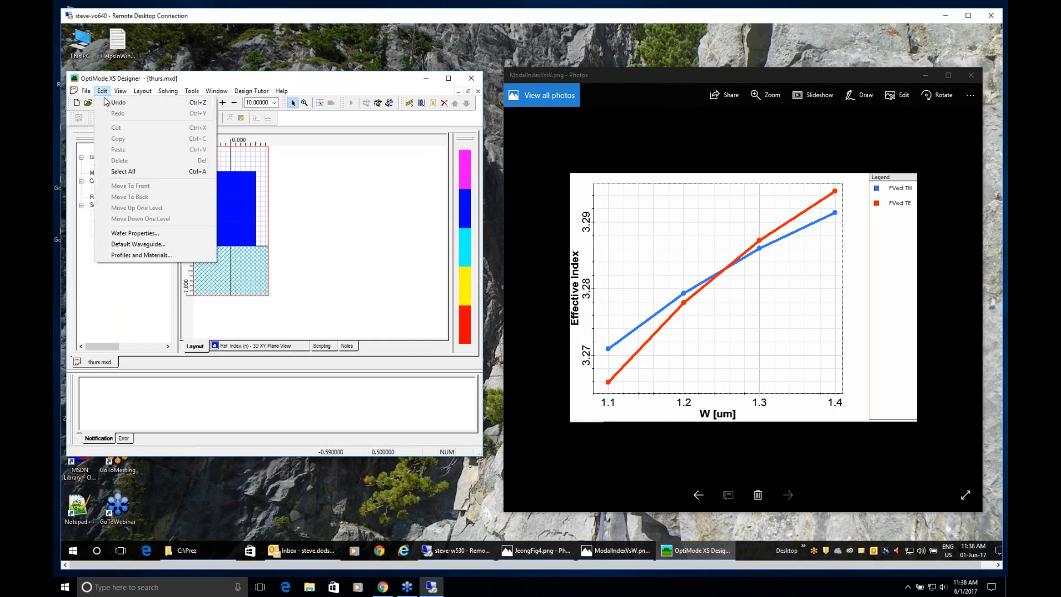
{"action": "left_click", "coordinate": [145, 232]}
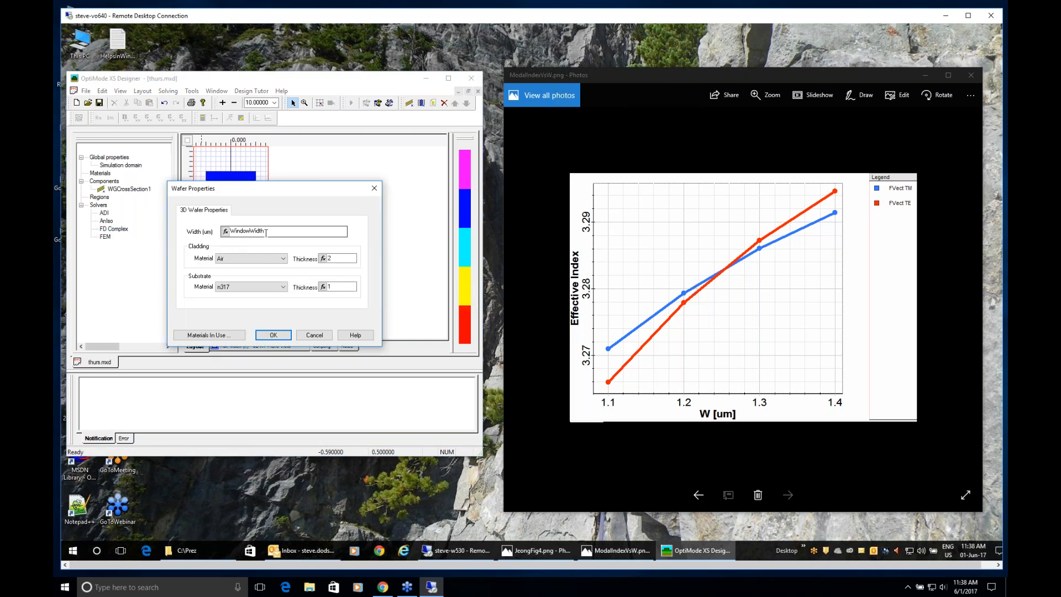
{"action": "left_click", "coordinate": [314, 335]}
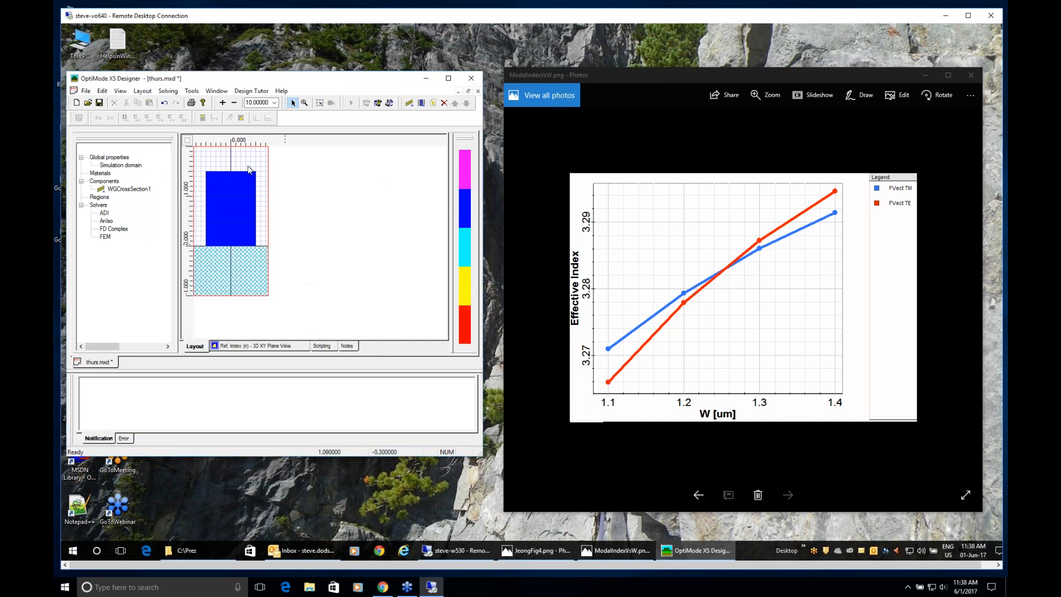
Set the expression of the user variable width to 2 and save the project
{"action": "left_click", "coordinate": [99, 102]}
{"action": "left_click", "coordinate": [168, 90]}
{"action": "left_click", "coordinate": [181, 103]}
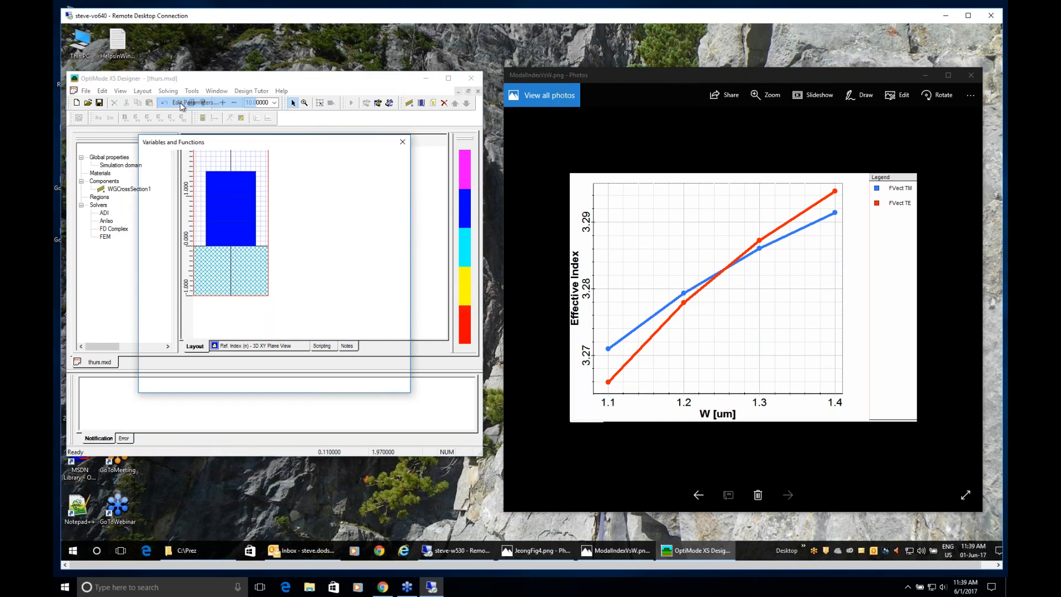
{"action": "left_click_drag", "start_coordinate": [248, 142], "coordinate": [455, 155]}
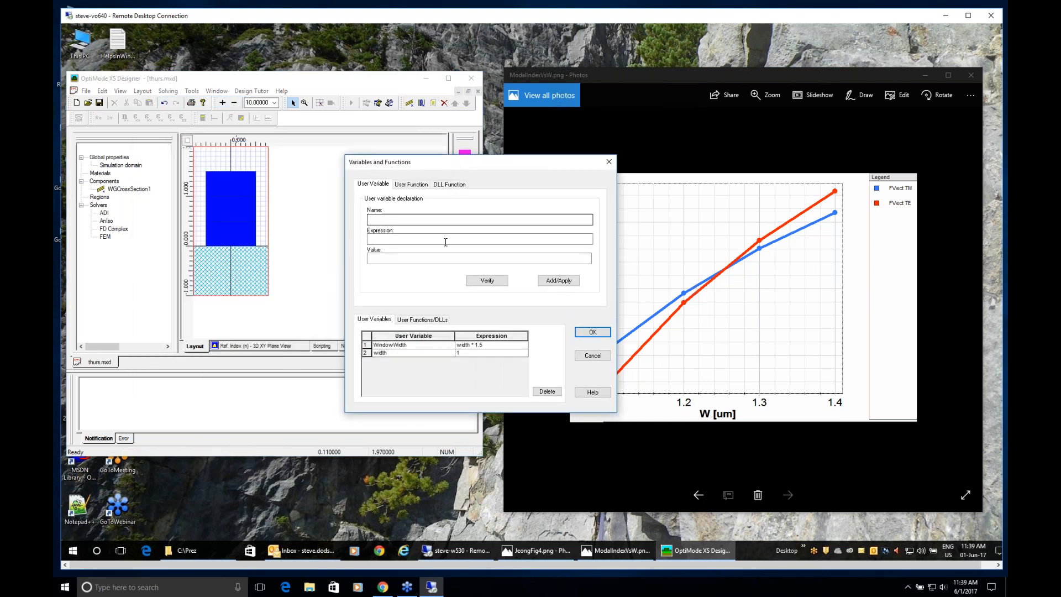
{"action": "left_click", "coordinate": [396, 354]}
{"action": "left_click", "coordinate": [397, 356]}
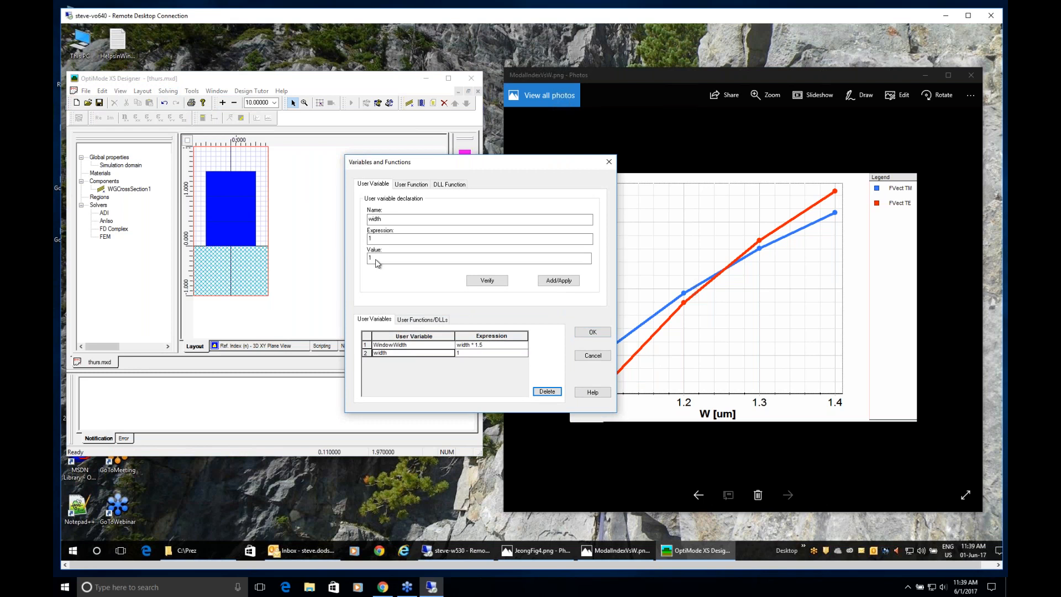
{"action": "left_click", "coordinate": [382, 237]}
{"action": "type", "text": "2"}
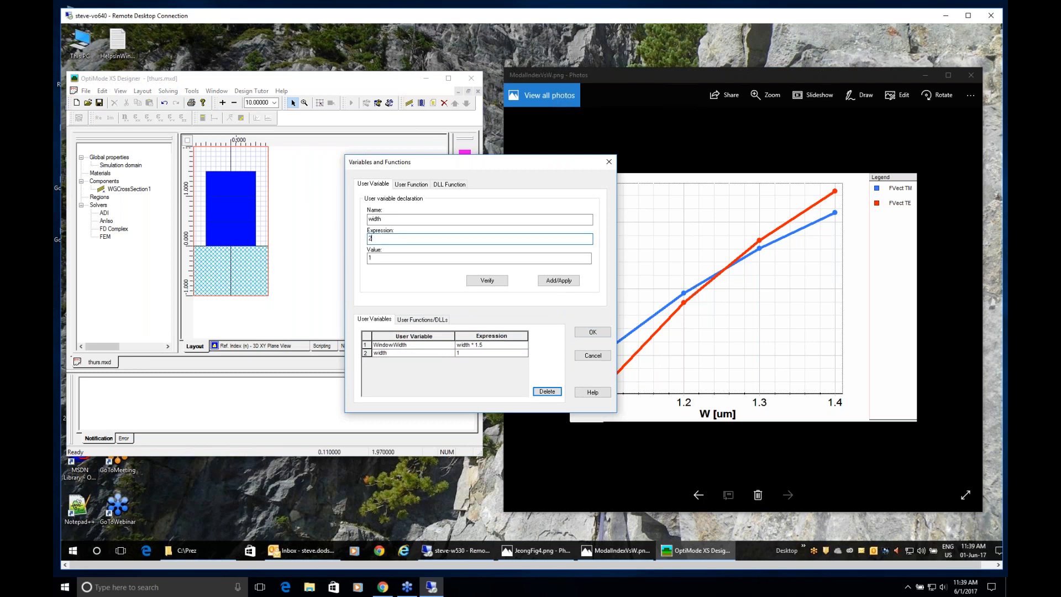
{"action": "left_click", "coordinate": [600, 333]}
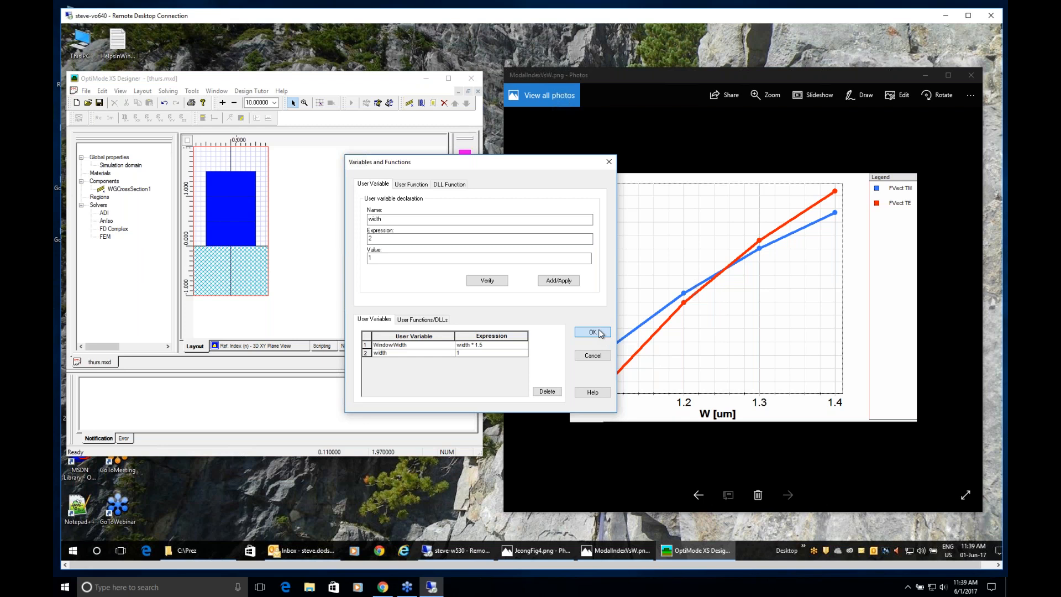
{"action": "left_click", "coordinate": [601, 333]}
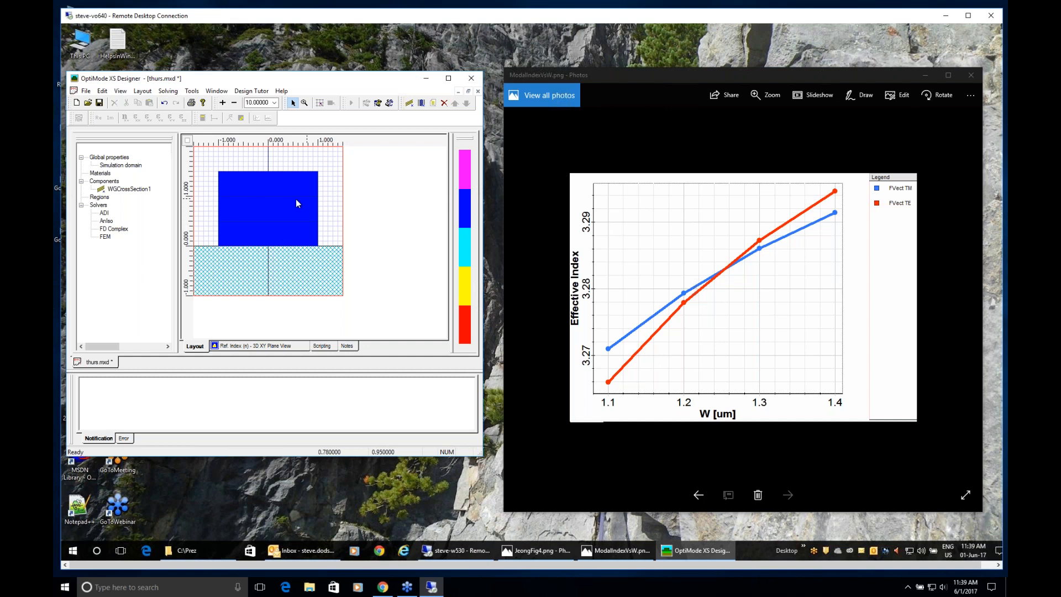
{"action": "left_click", "coordinate": [99, 103]}
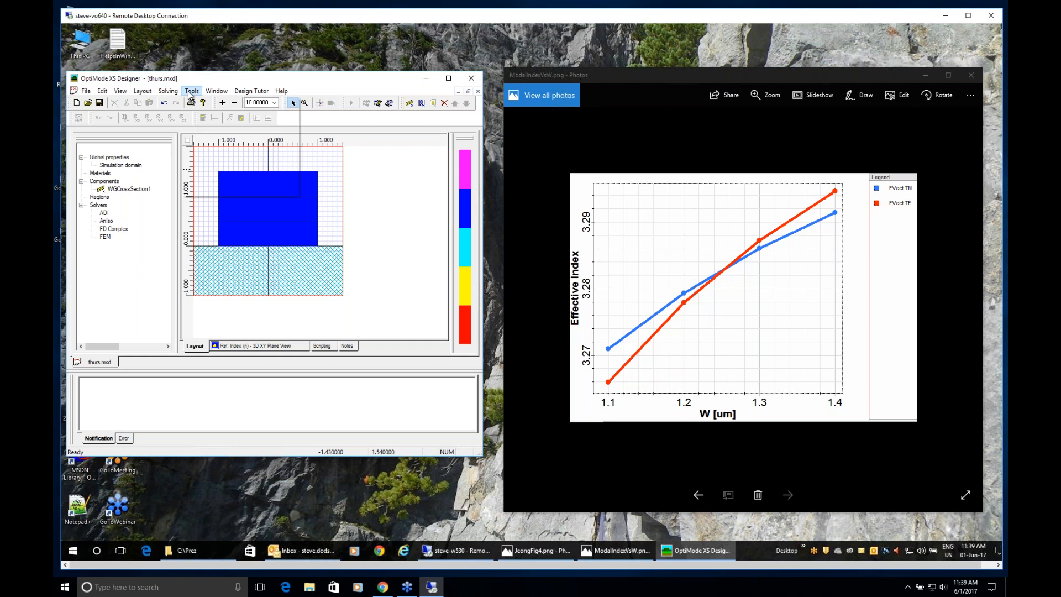
Start a parameter sweep definition and choose width as the swept parameter
{"action": "left_click", "coordinate": [191, 92]}
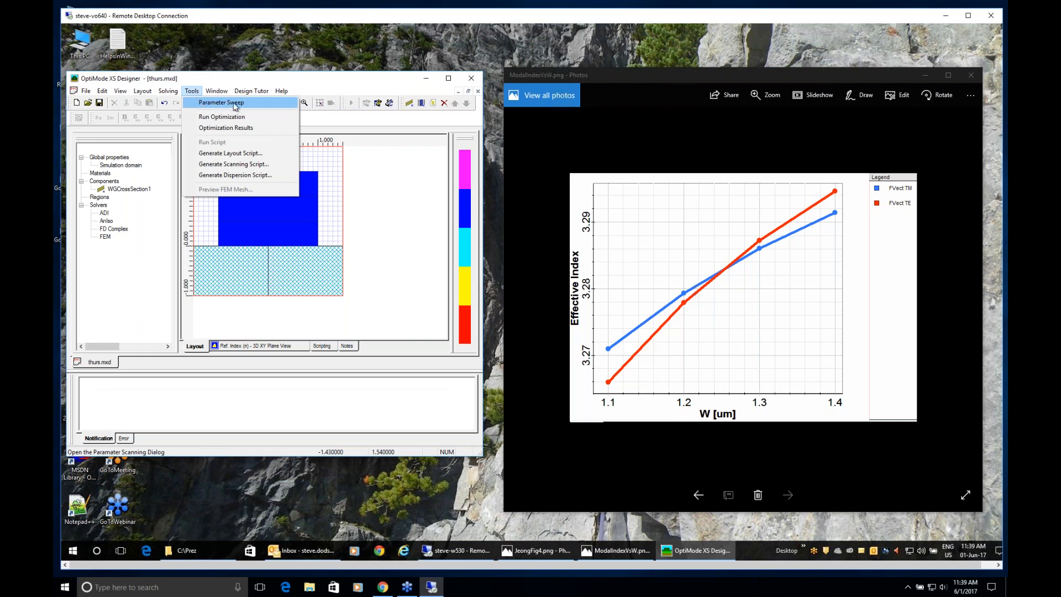
{"action": "left_click", "coordinate": [210, 104]}
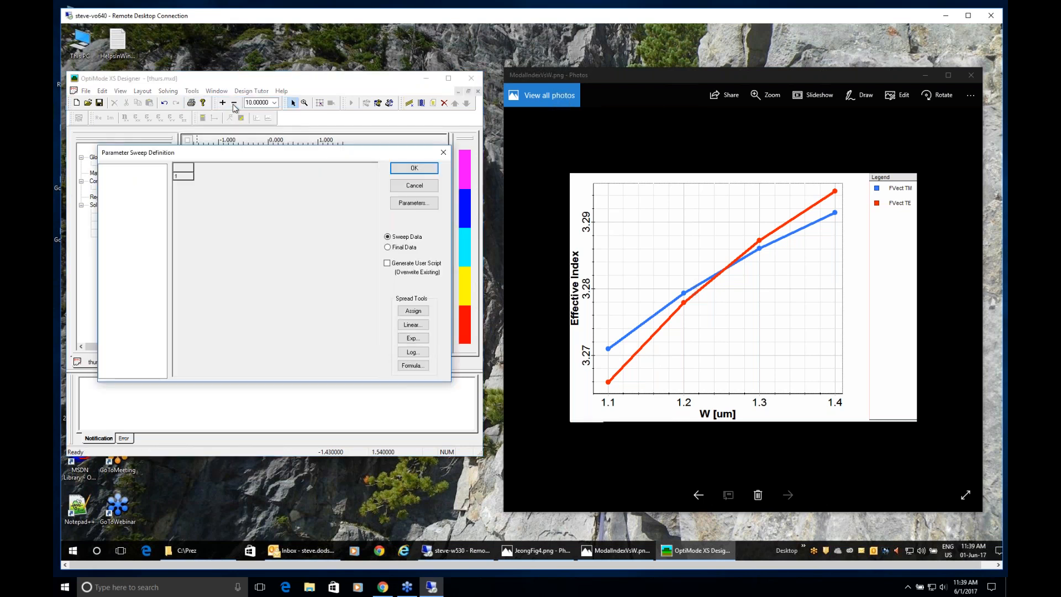
{"action": "left_click", "coordinate": [413, 203]}
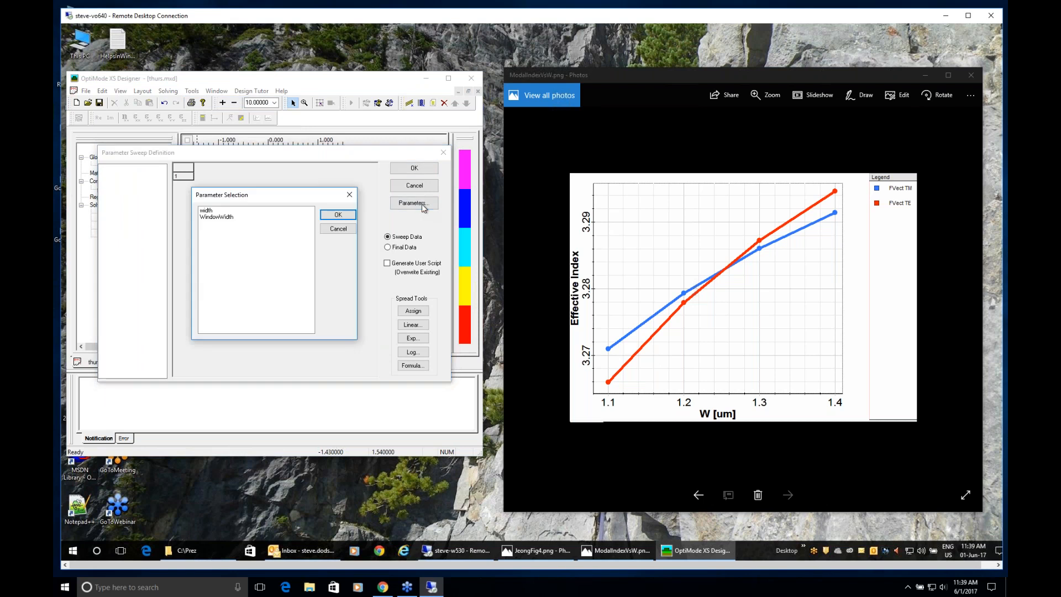
{"action": "left_click", "coordinate": [207, 211]}
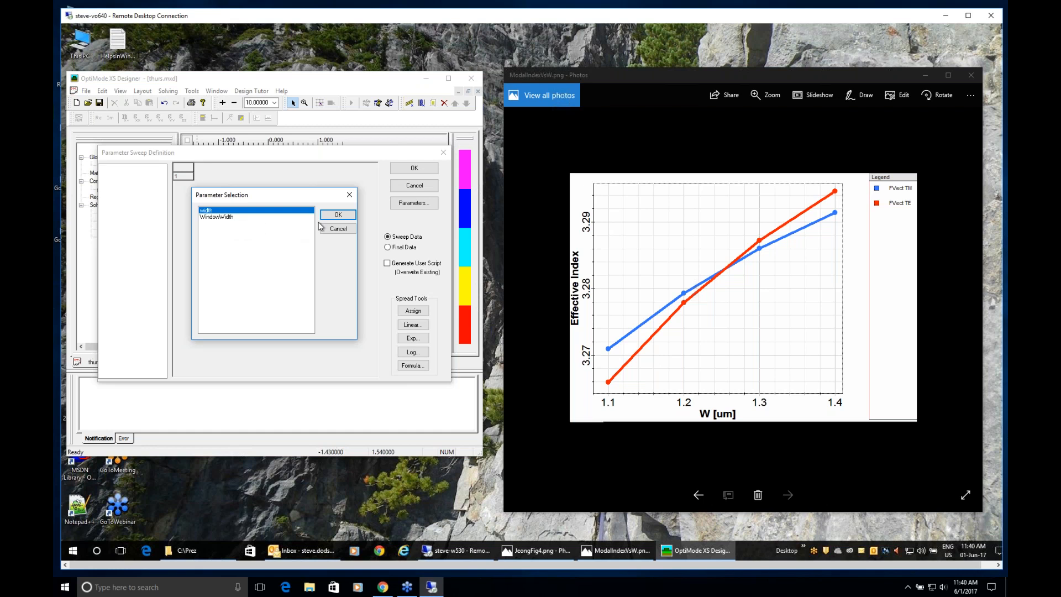
{"action": "left_click", "coordinate": [340, 219]}
{"action": "left_click", "coordinate": [341, 219]}
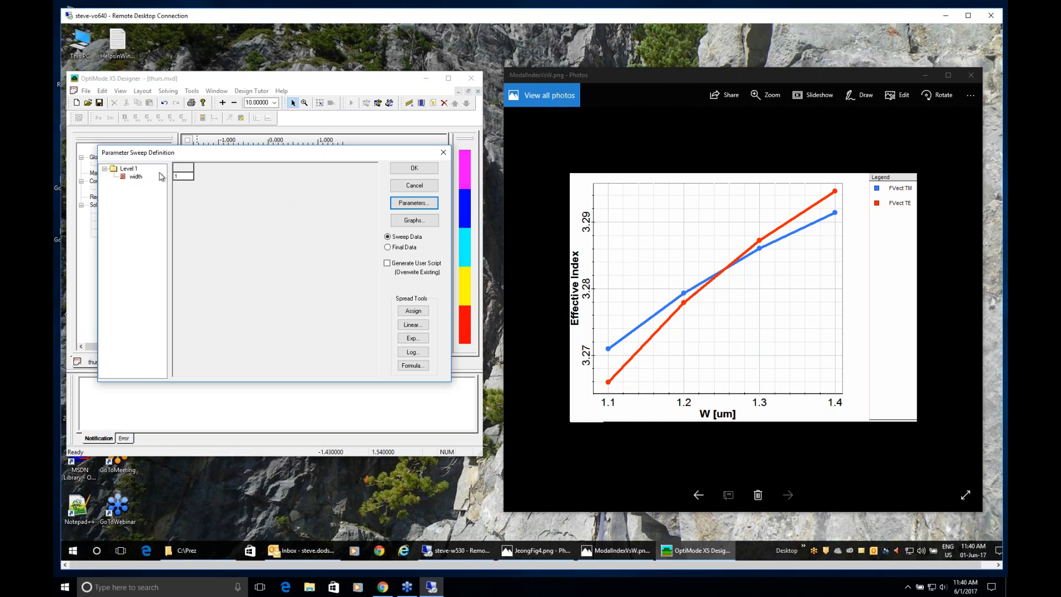
Change the iteration count of sweep Level 1 to 6
{"action": "left_click", "coordinate": [131, 170]}
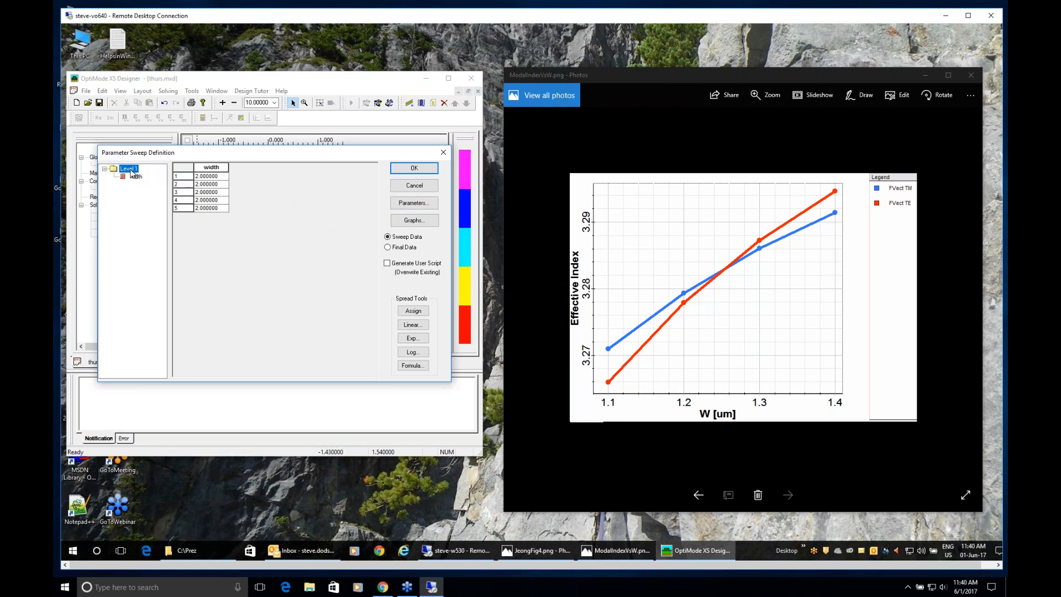
{"action": "right_click", "coordinate": [132, 171]}
{"action": "left_click", "coordinate": [146, 175]}
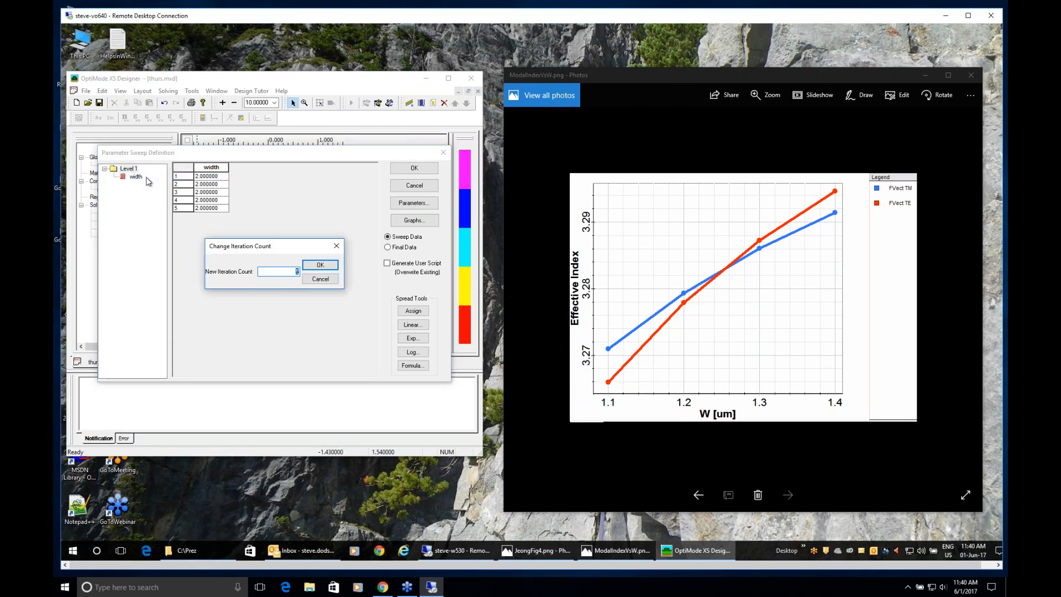
{"action": "type", "text": "6"}
{"action": "left_click", "coordinate": [321, 266]}
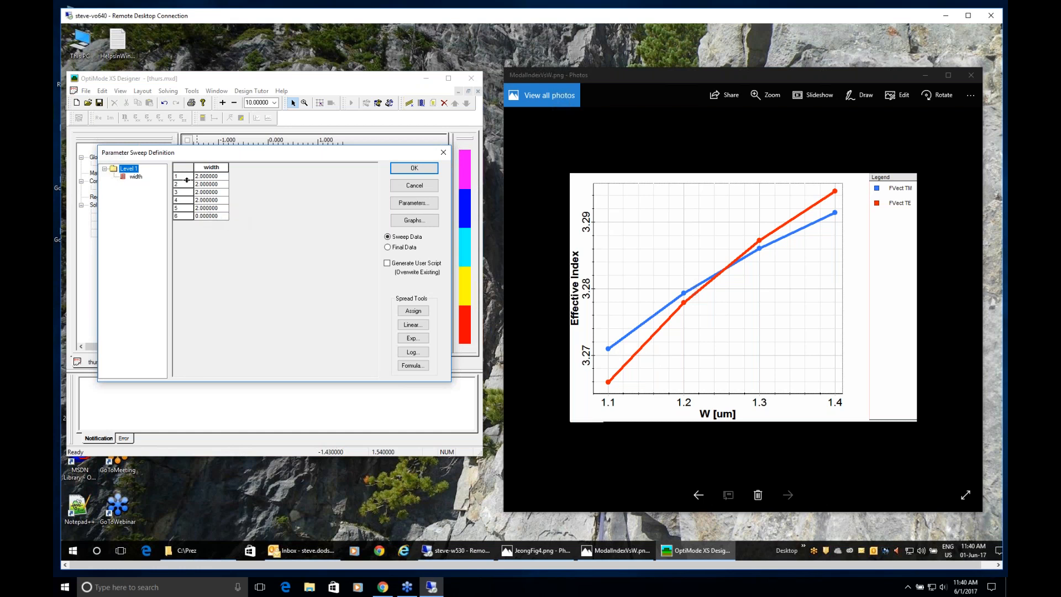
Set the width of the third sweep iteration to 2.0555
{"action": "left_click", "coordinate": [214, 193]}
{"action": "left_click_drag", "start_coordinate": [204, 192], "coordinate": [214, 195]}
{"action": "type", "text": "555"}
Spread the width values linearly over all sweep iterations, from a start value of 1 to an end value of 2
{"action": "left_click", "coordinate": [216, 168]}
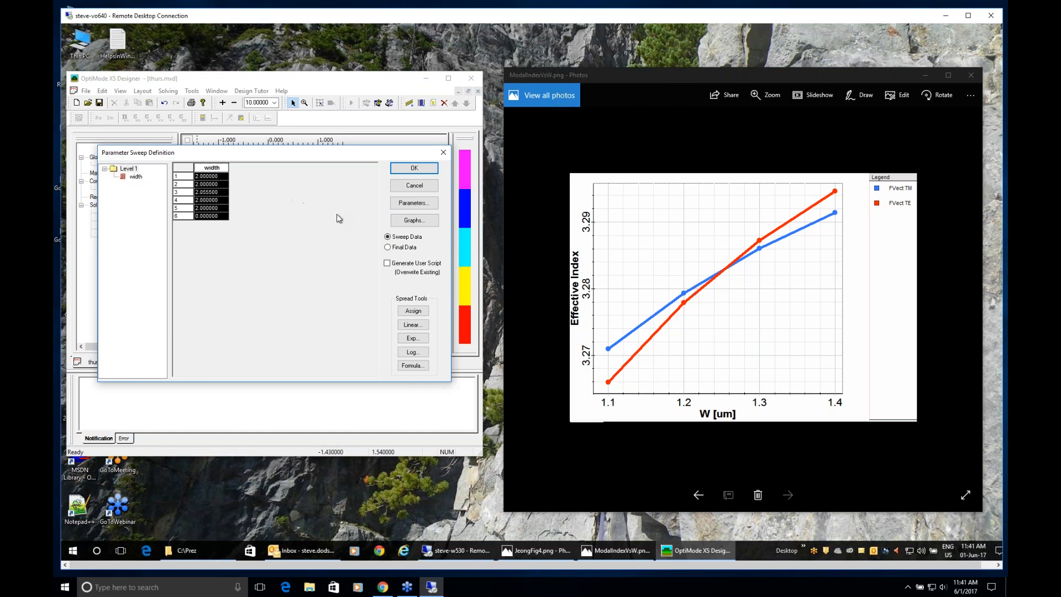
{"action": "left_click", "coordinate": [411, 326]}
{"action": "left_click", "coordinate": [411, 327]}
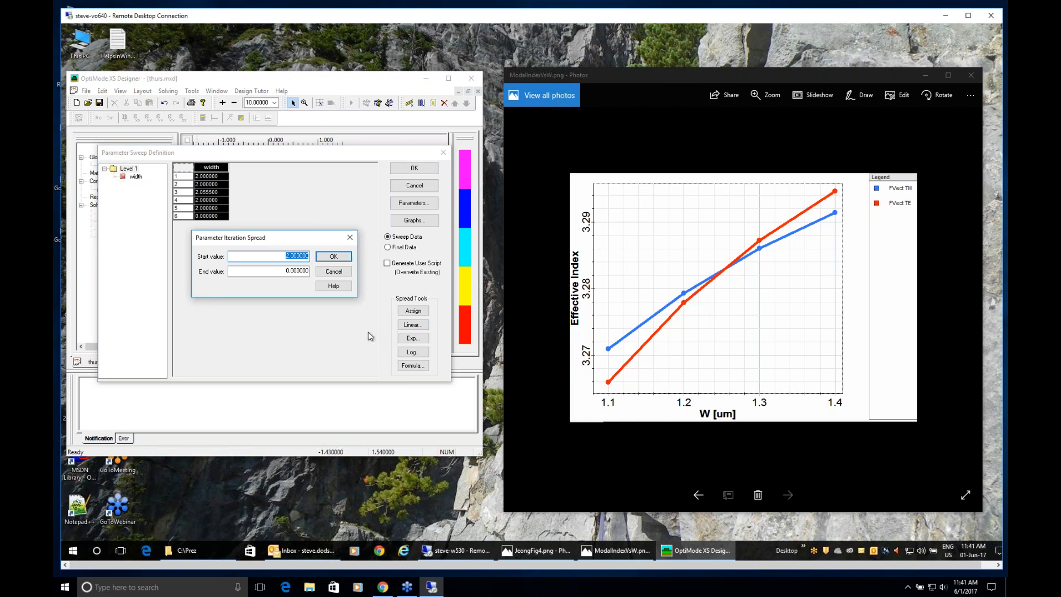
{"action": "type", "text": "1"}
{"action": "left_click", "coordinate": [287, 270]}
{"action": "left_click_drag", "start_coordinate": [287, 271], "coordinate": [308, 271]}
{"action": "type", "text": "4"}
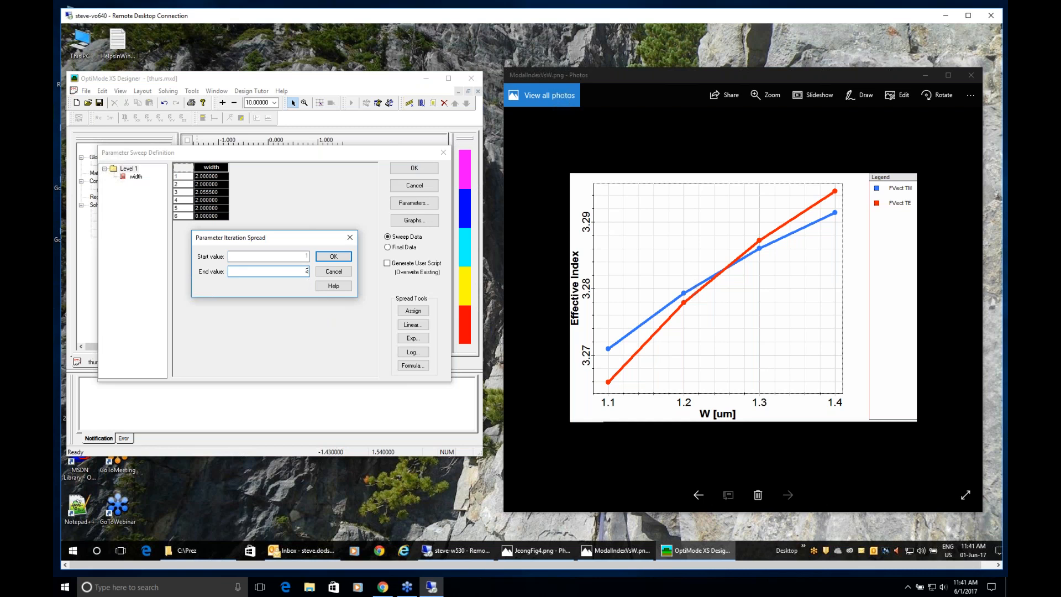
{"action": "left_click", "coordinate": [334, 257]}
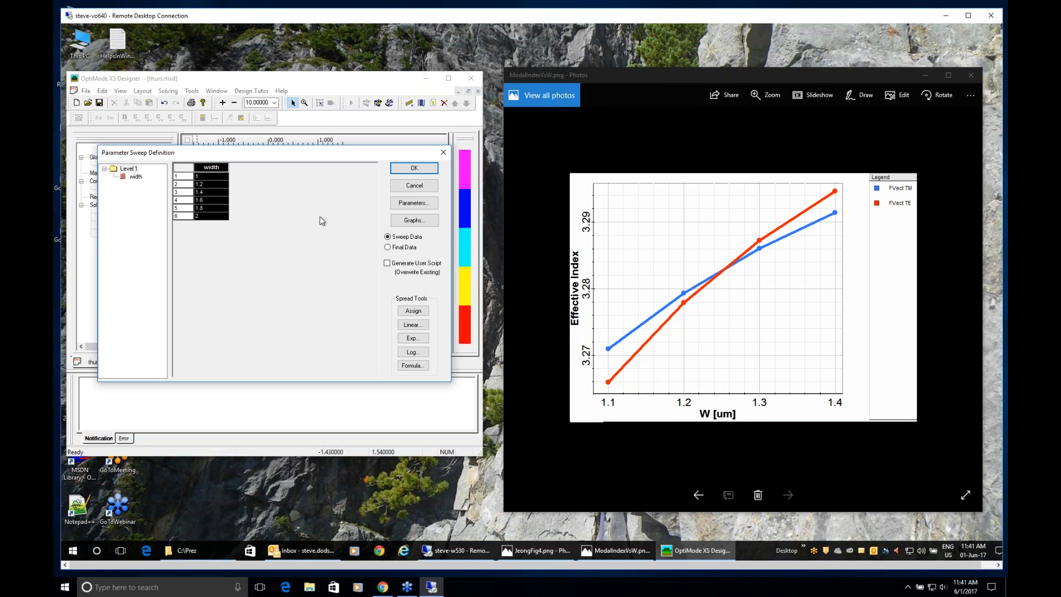
Add a user-defined graph to the sweep and title it "Fig. 4"
{"action": "left_click", "coordinate": [419, 222]}
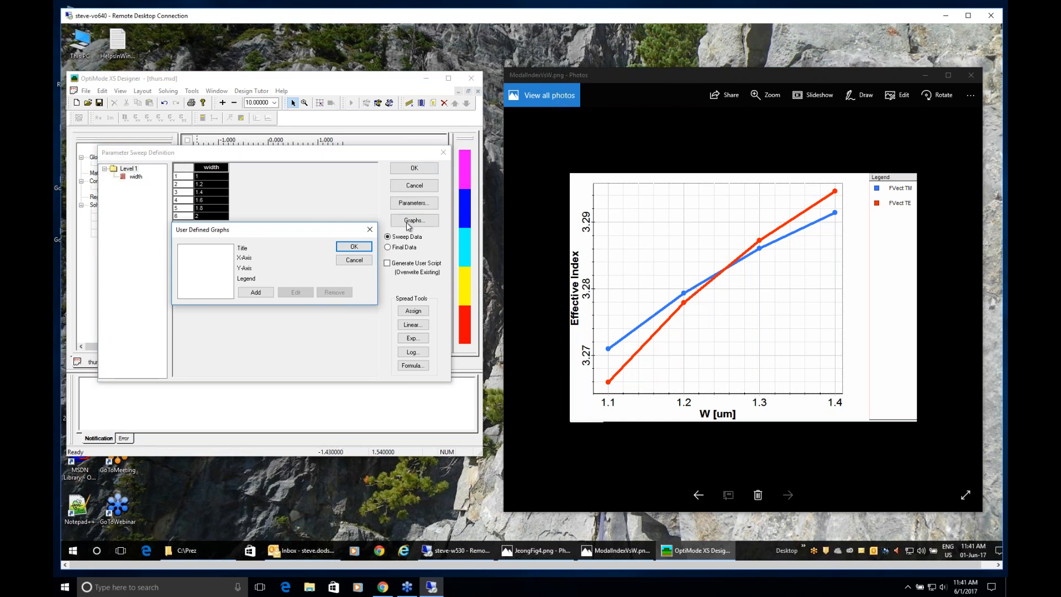
{"action": "left_click", "coordinate": [263, 294]}
{"action": "left_click_drag", "start_coordinate": [247, 177], "coordinate": [218, 170]}
{"action": "type", "text": "Fig. 4"}
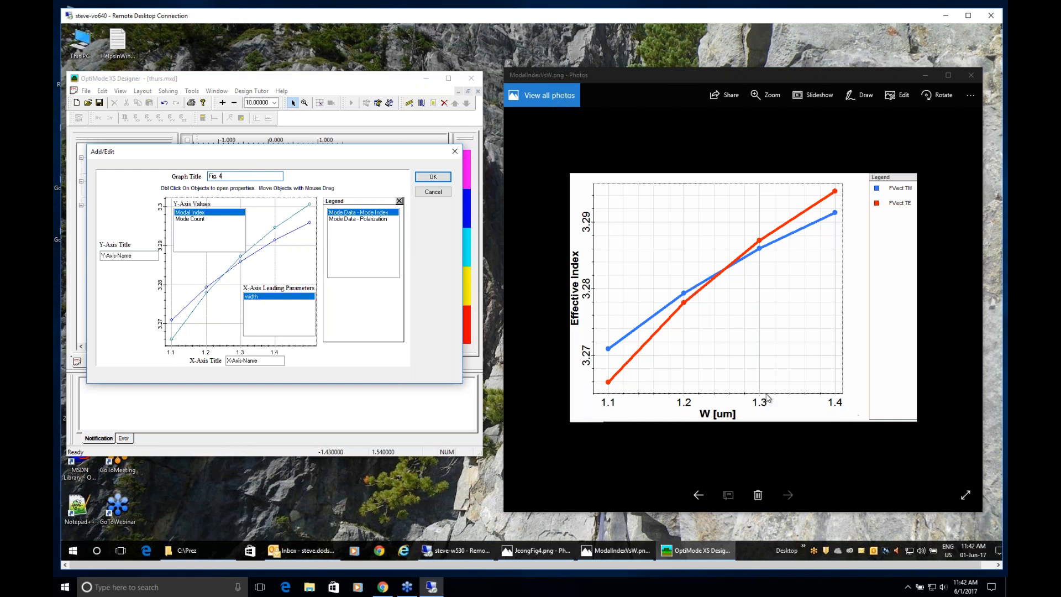
Title the graph's Y axis "modal index" and X axis "width", then accept the sweep definition and save the project
{"action": "left_click", "coordinate": [129, 257]}
{"action": "double_click", "coordinate": [129, 257]}
{"action": "type", "text": "modal index"}
{"action": "left_click_drag", "start_coordinate": [258, 361], "coordinate": [227, 361]}
{"action": "type", "text": "w"}
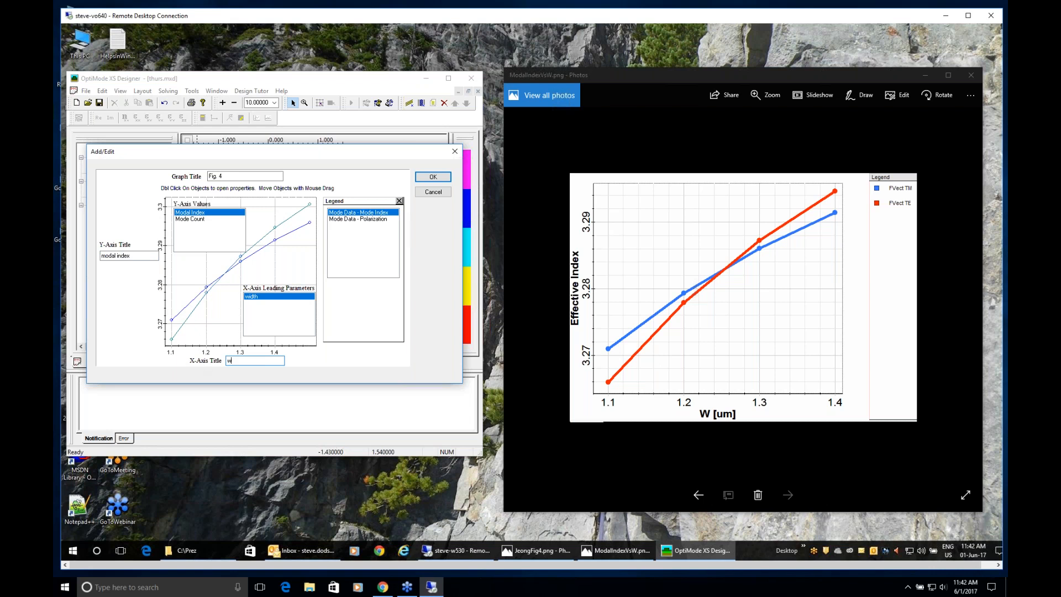
{"action": "type", "text": "idth"}
{"action": "left_click", "coordinate": [425, 178]}
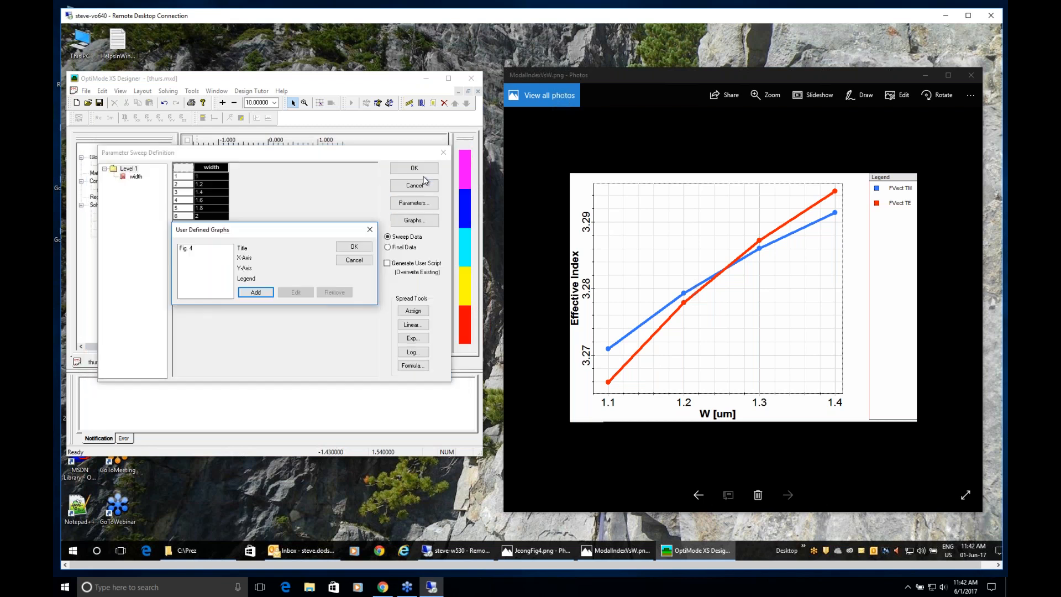
{"action": "left_click", "coordinate": [364, 247]}
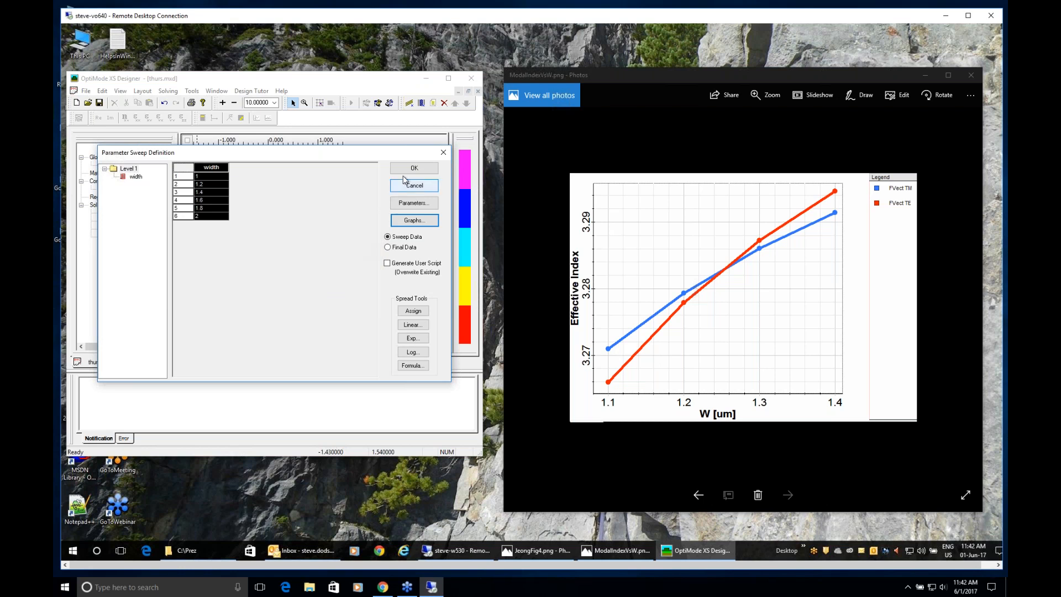
{"action": "left_click", "coordinate": [415, 168]}
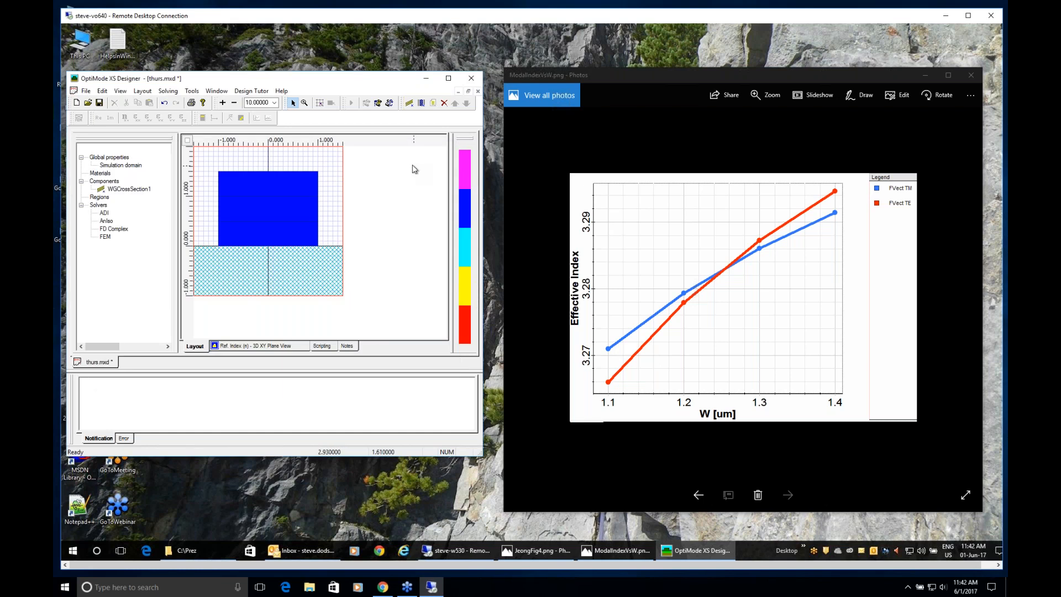
{"action": "left_click", "coordinate": [100, 104]}
Run the ADI solver for 2 modes using the sweep script and open the results in OptiMode Analyzer
{"action": "left_click", "coordinate": [170, 92]}
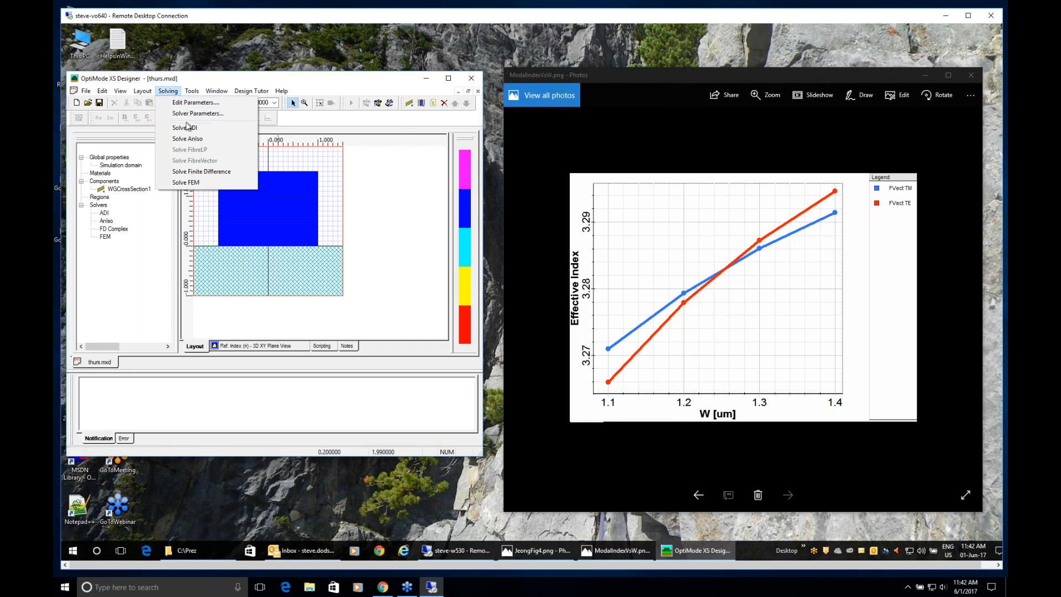
{"action": "left_click", "coordinate": [191, 131]}
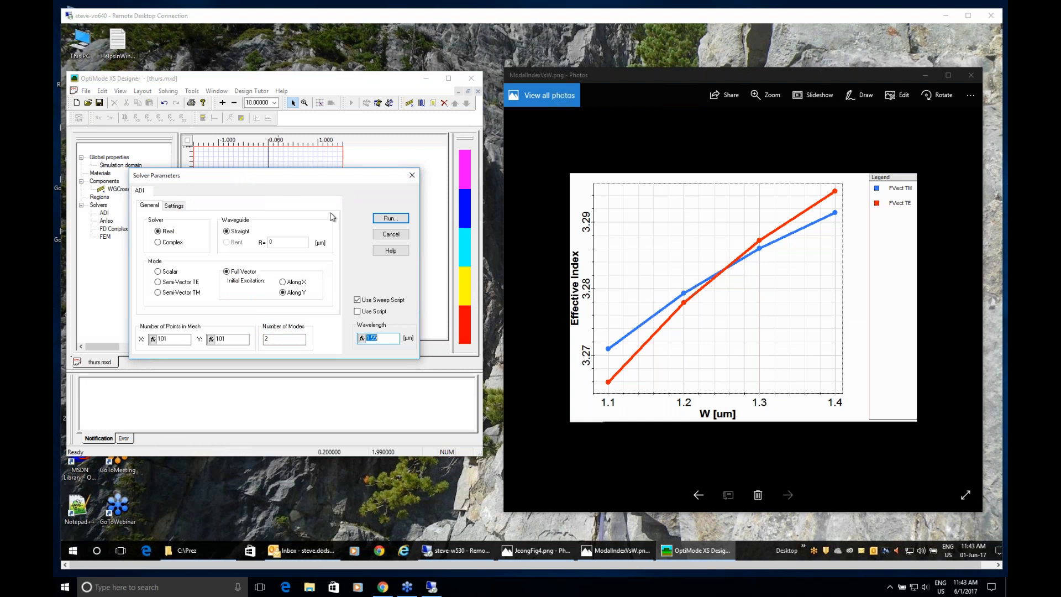
{"action": "left_click", "coordinate": [390, 221]}
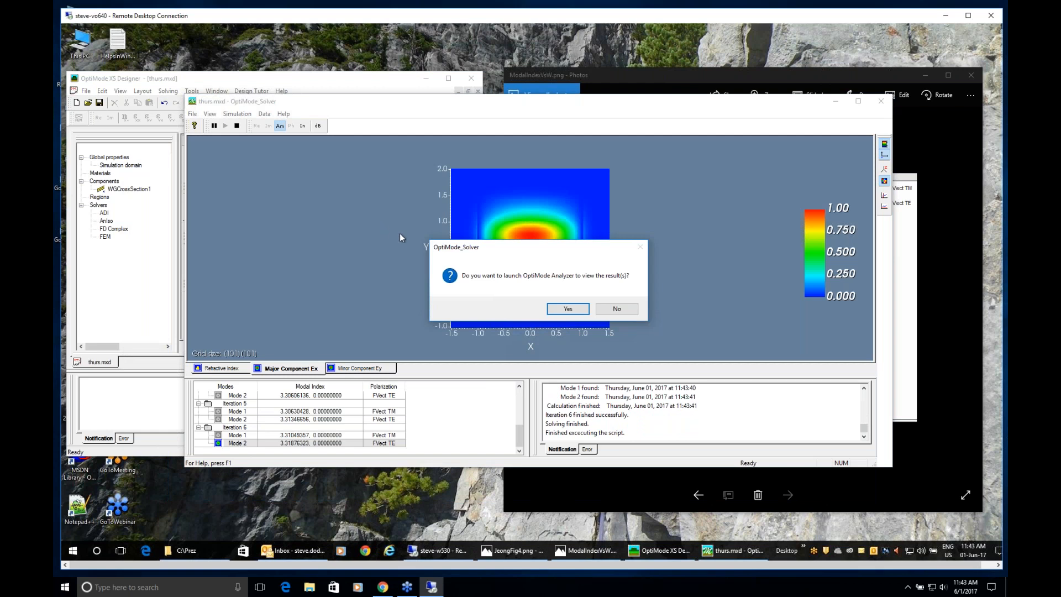
{"action": "left_click", "coordinate": [577, 313]}
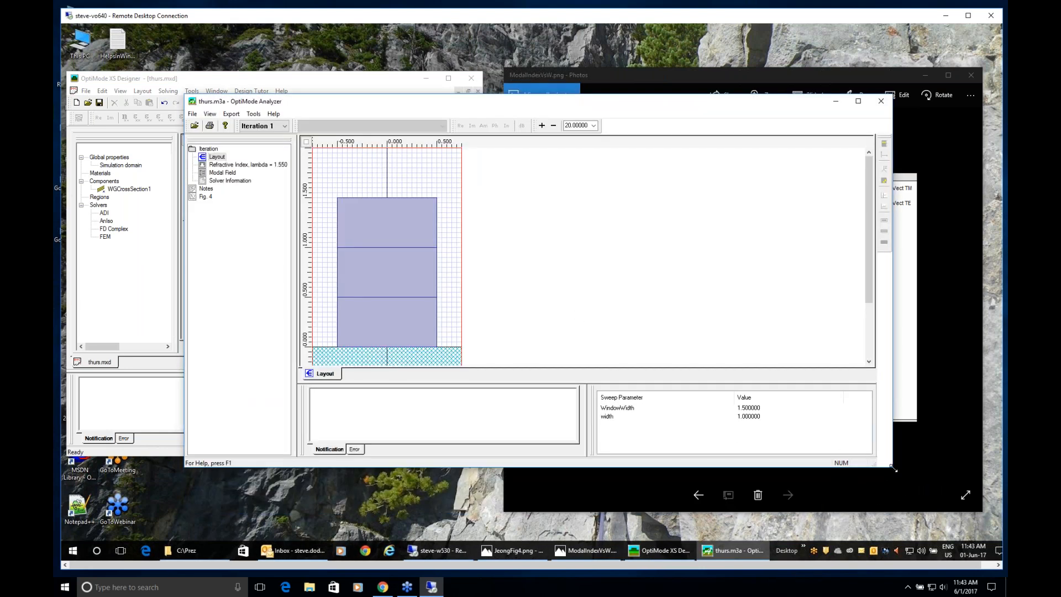
Resize and reposition the Analyzer window, and check the saved thurs.m3a results file in the C:\Prez folder
{"action": "left_click_drag", "start_coordinate": [893, 468], "coordinate": [790, 529]}
{"action": "left_click_drag", "start_coordinate": [476, 91], "coordinate": [475, 47]}
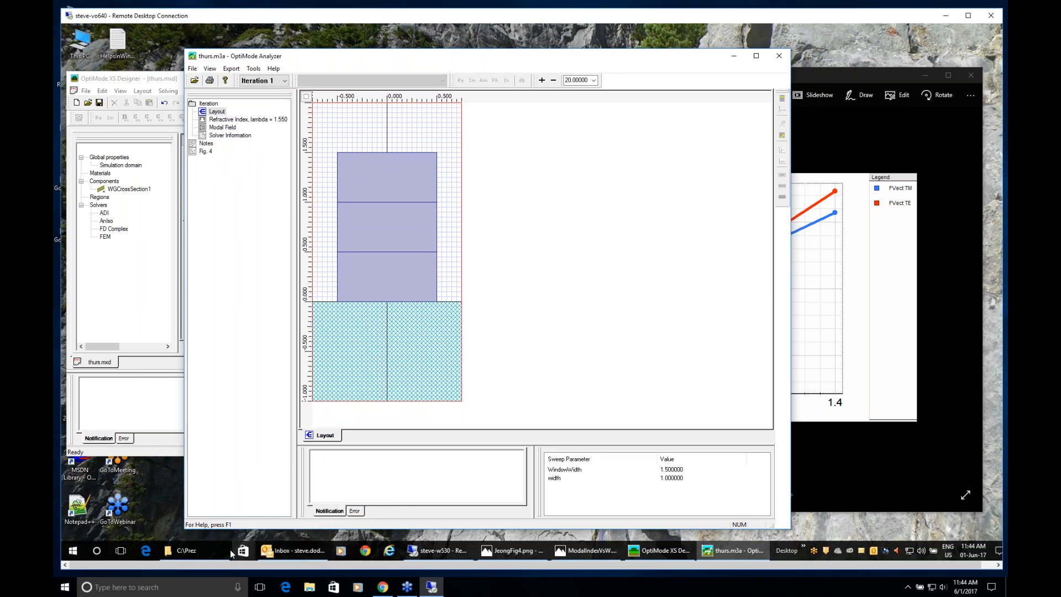
{"action": "left_click", "coordinate": [196, 550]}
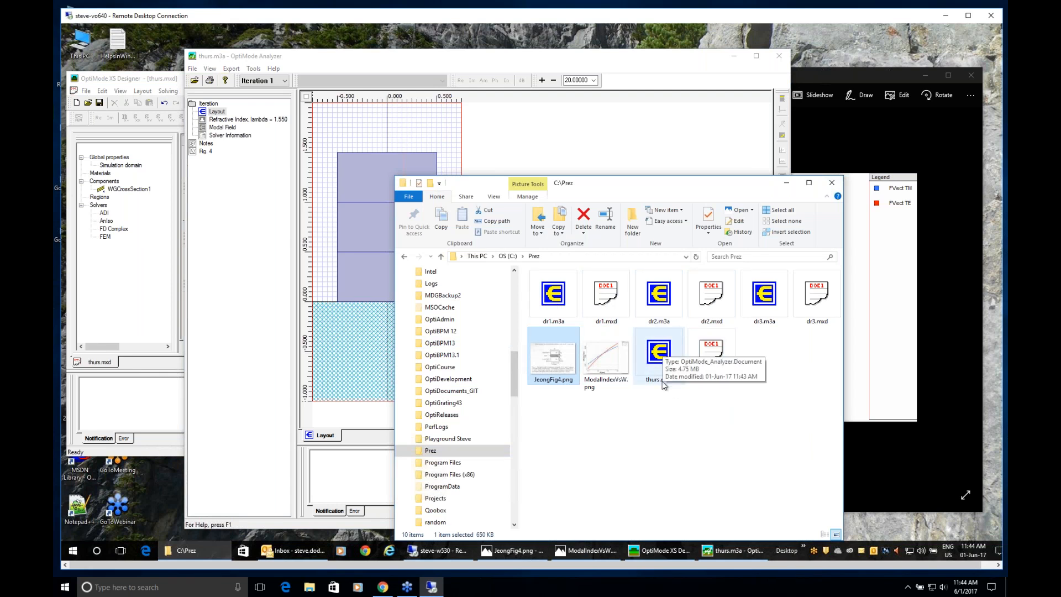
{"action": "left_click", "coordinate": [787, 184]}
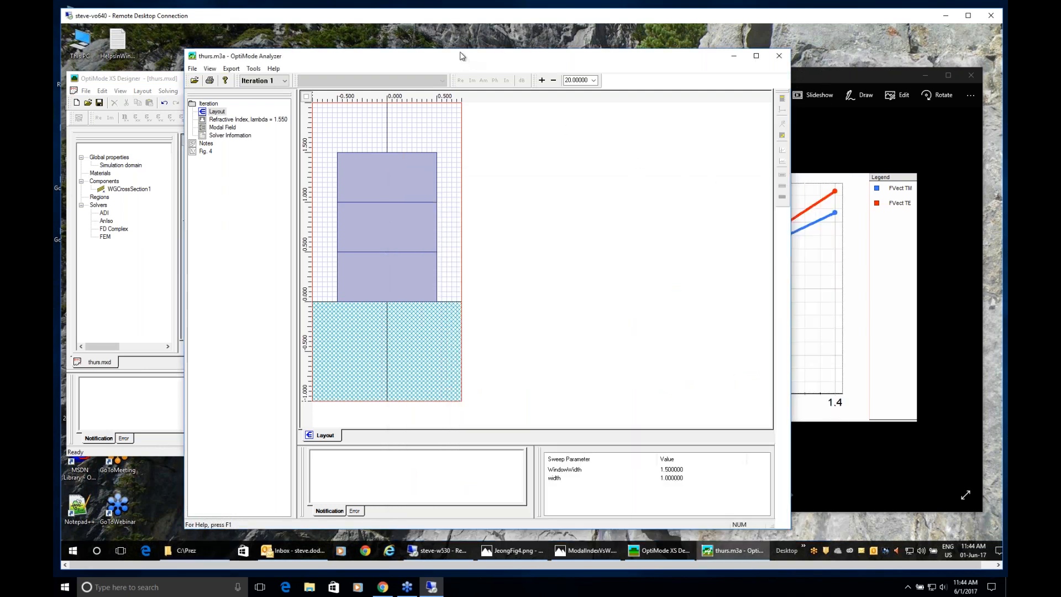
{"action": "left_click_drag", "start_coordinate": [462, 55], "coordinate": [453, 46]}
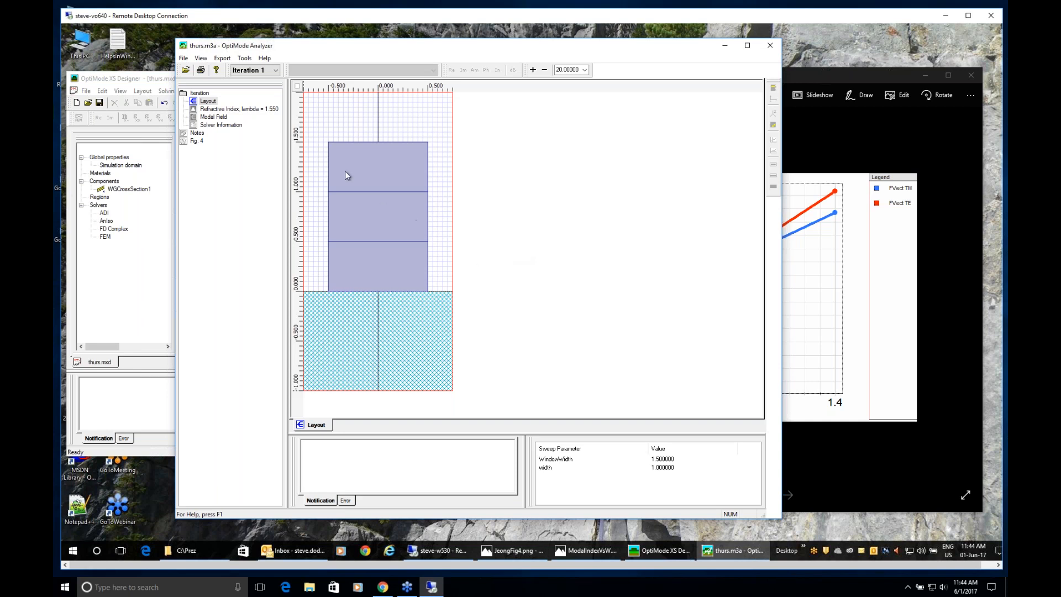
Compare the waveguide layout and sweep parameter values of iteration 6 with those of iteration 1
{"action": "left_click", "coordinate": [276, 70]}
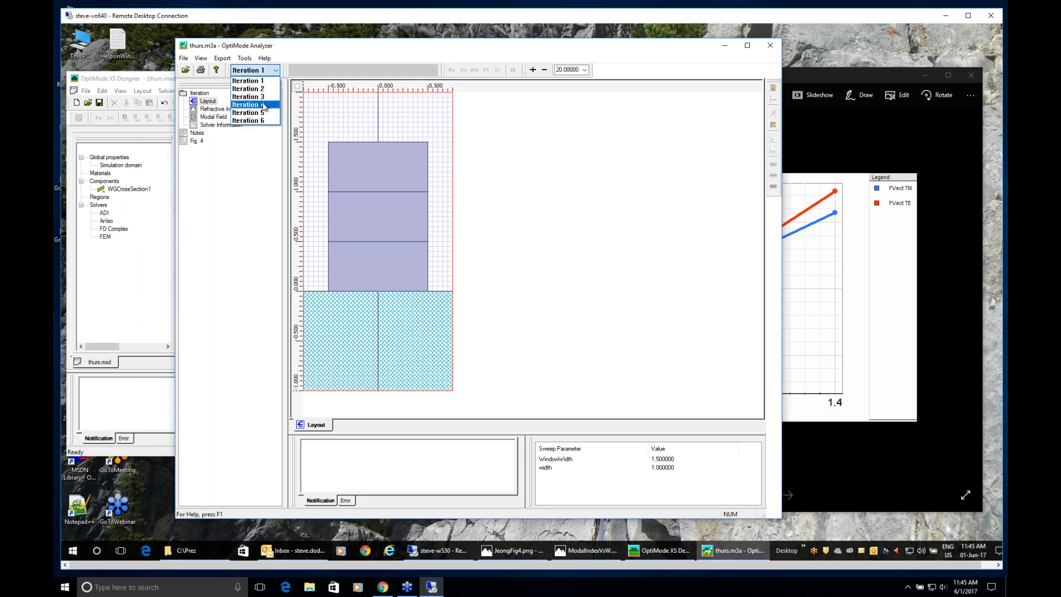
{"action": "left_click", "coordinate": [251, 122]}
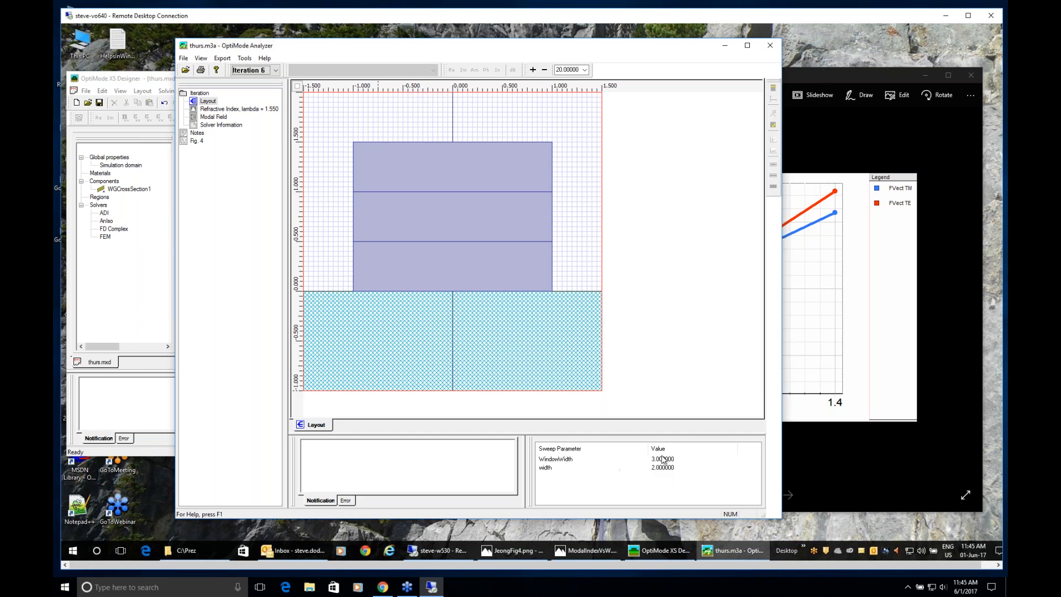
{"action": "left_click", "coordinate": [274, 70]}
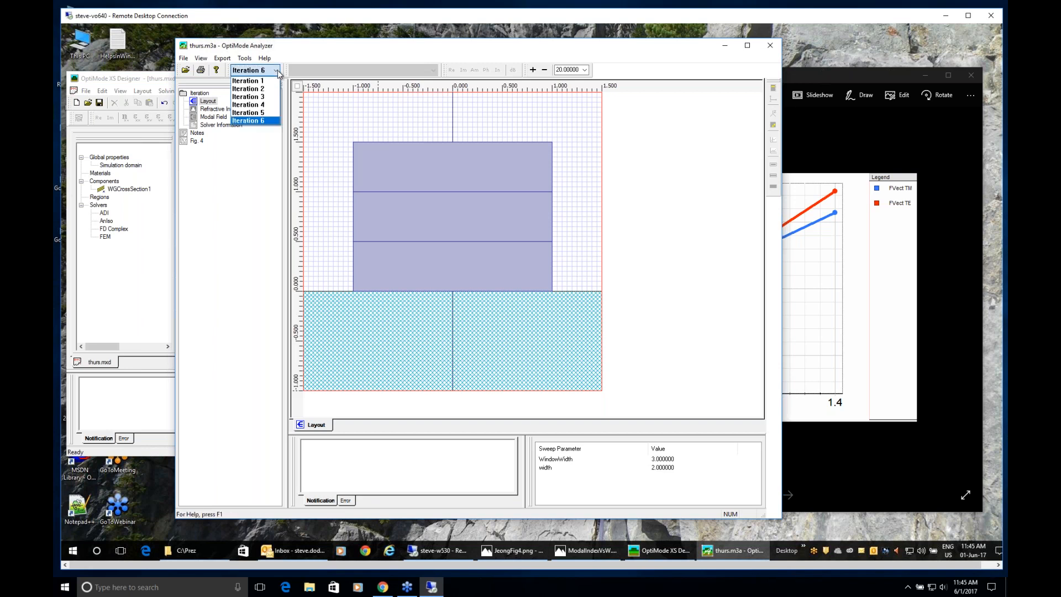
{"action": "left_click", "coordinate": [273, 81]}
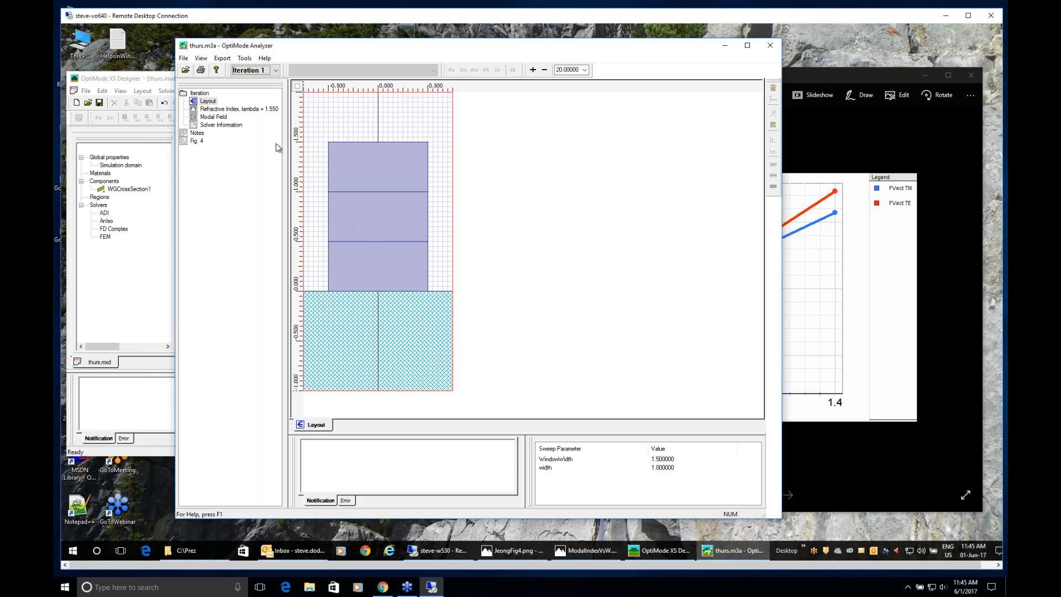
View iteration 1's modal fields: the TM mode's major and minor components, and the TE mode's major component
{"action": "left_click", "coordinate": [218, 118]}
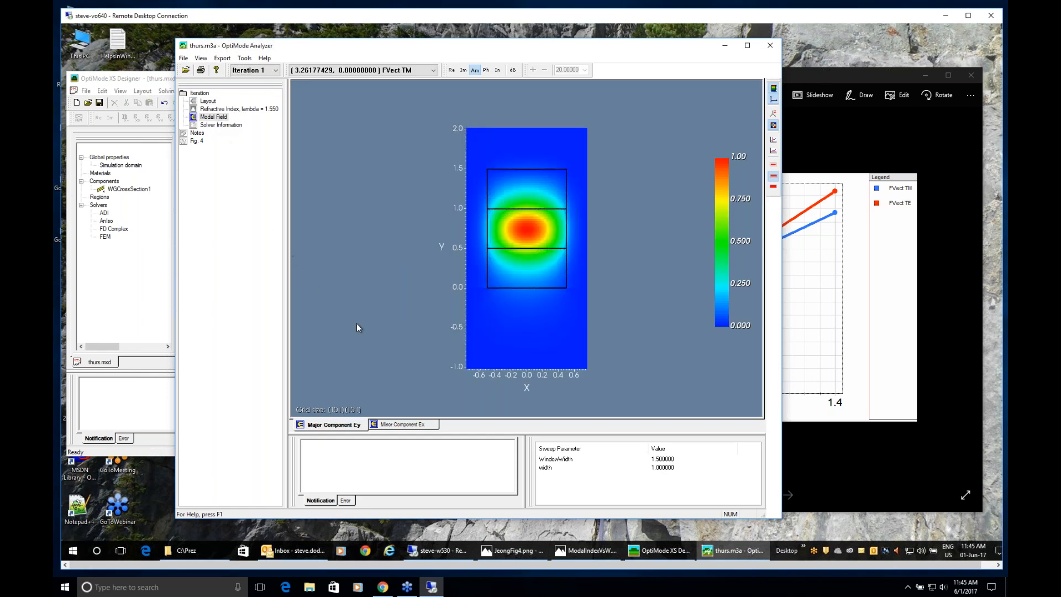
{"action": "left_click", "coordinate": [415, 426]}
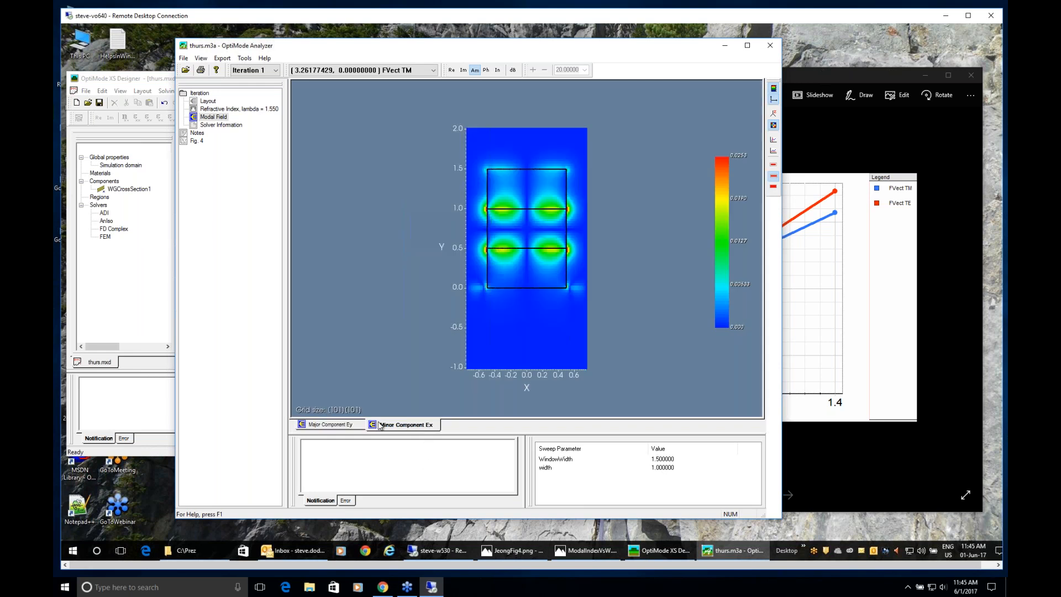
{"action": "left_click", "coordinate": [343, 427]}
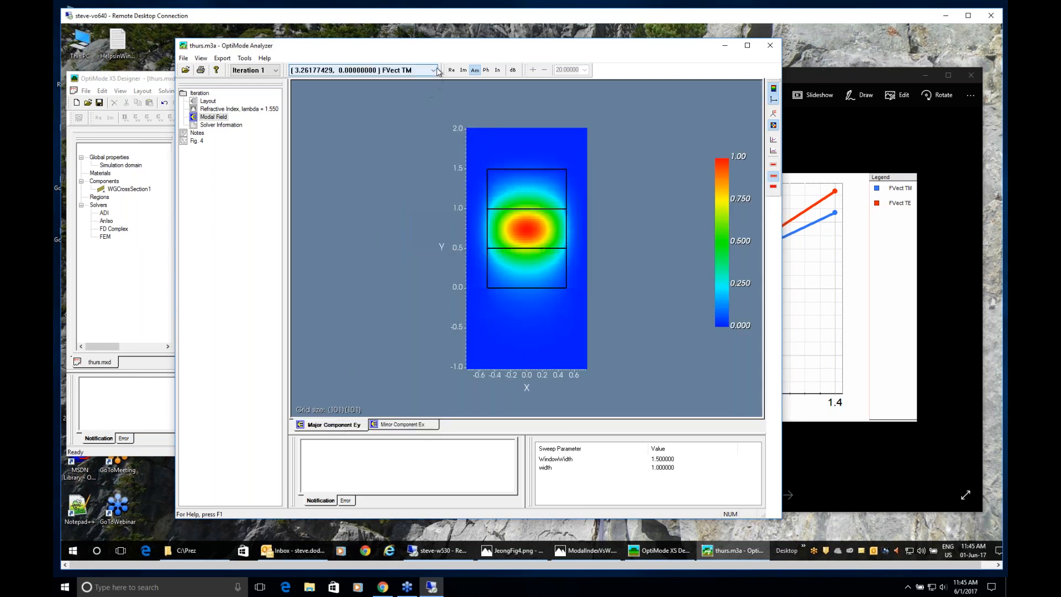
{"action": "left_click", "coordinate": [397, 71]}
{"action": "left_click", "coordinate": [392, 89]}
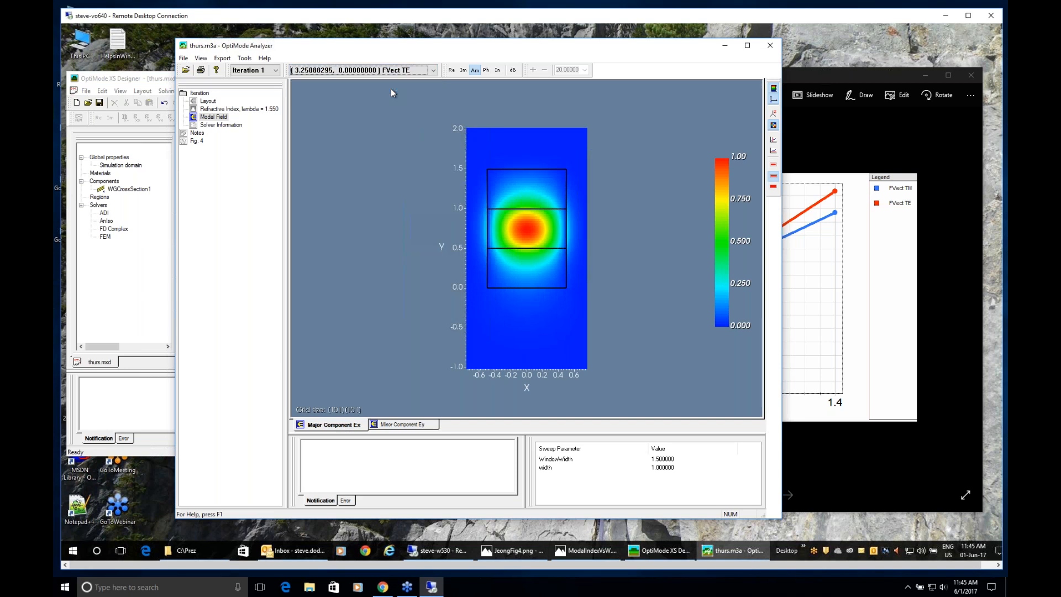
View iteration 6's modal fields, checking the major and minor components of both the TM and TE modes
{"action": "left_click", "coordinate": [276, 71]}
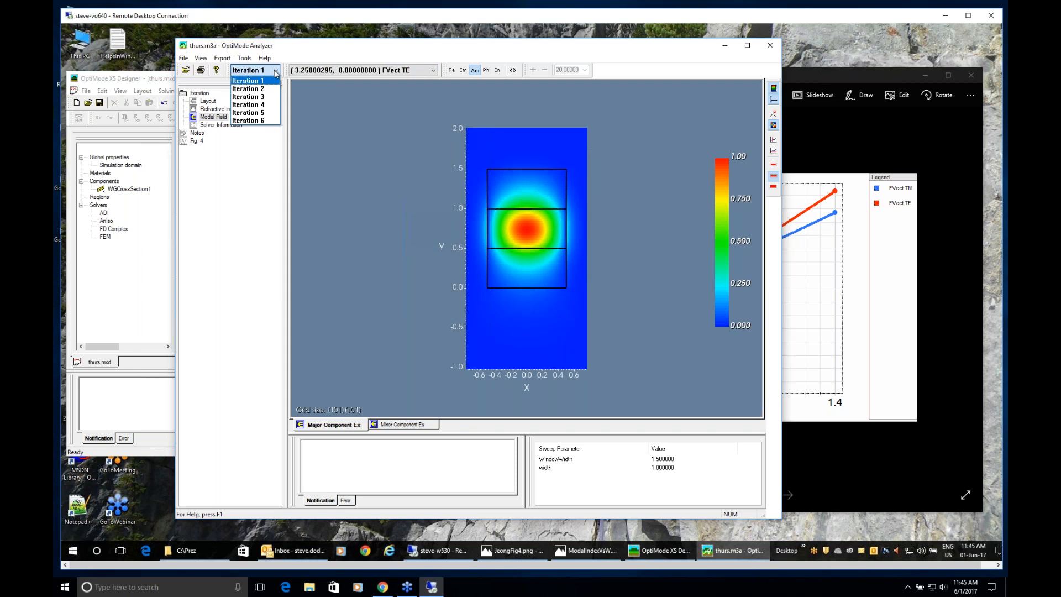
{"action": "left_click", "coordinate": [265, 122]}
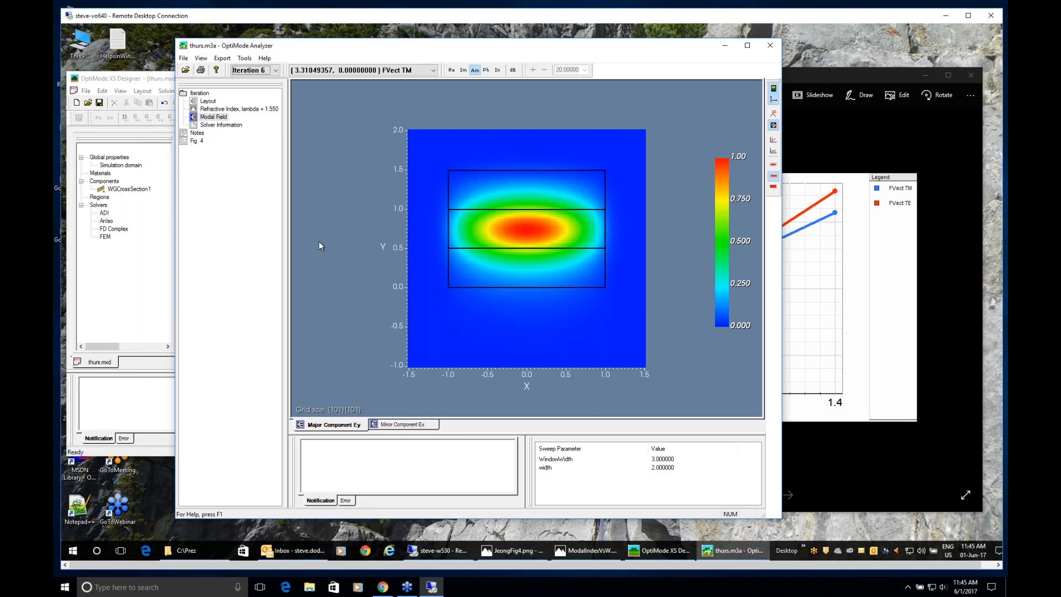
{"action": "left_click", "coordinate": [402, 427]}
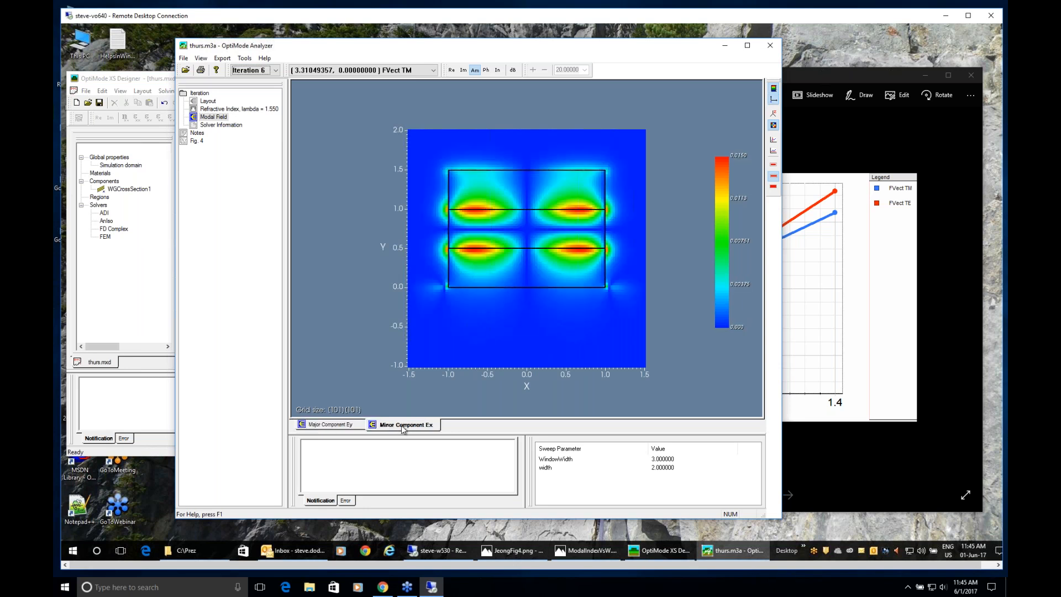
{"action": "left_click", "coordinate": [344, 426]}
{"action": "left_click", "coordinate": [434, 71]}
{"action": "left_click", "coordinate": [423, 88]}
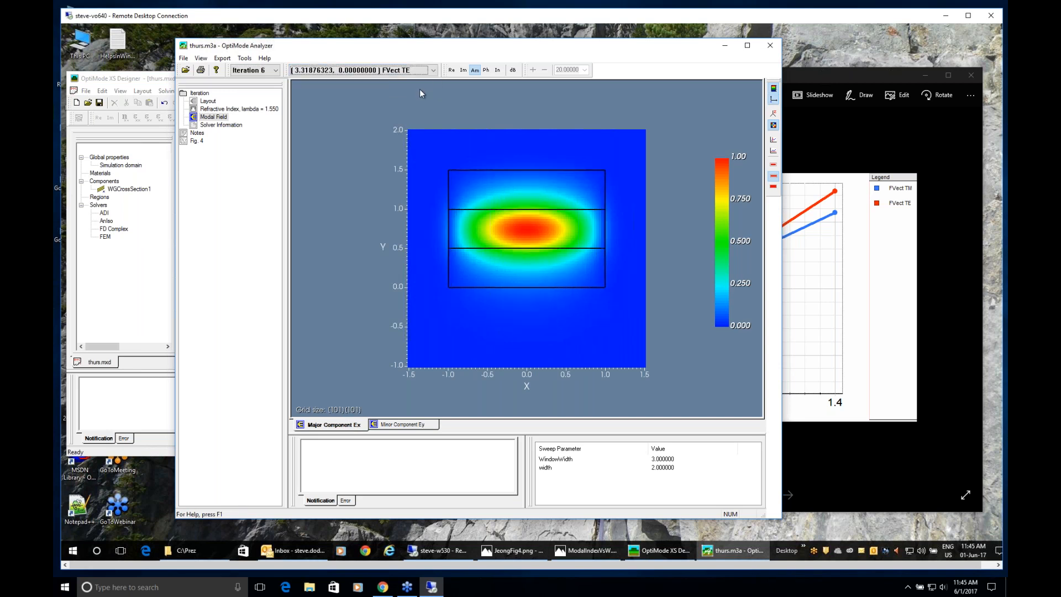
{"action": "left_click", "coordinate": [410, 425]}
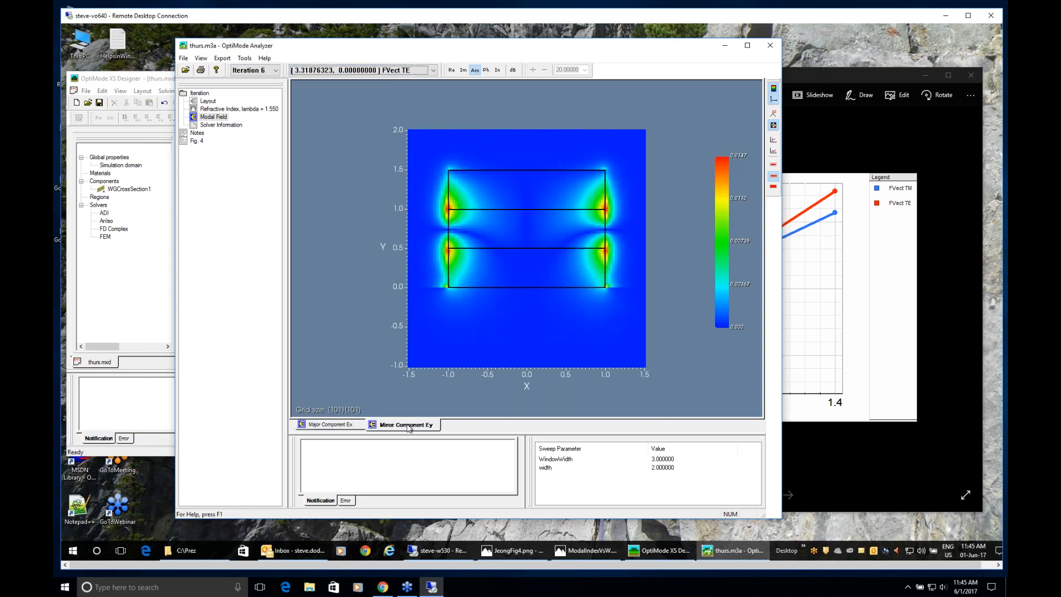
{"action": "left_click", "coordinate": [350, 426]}
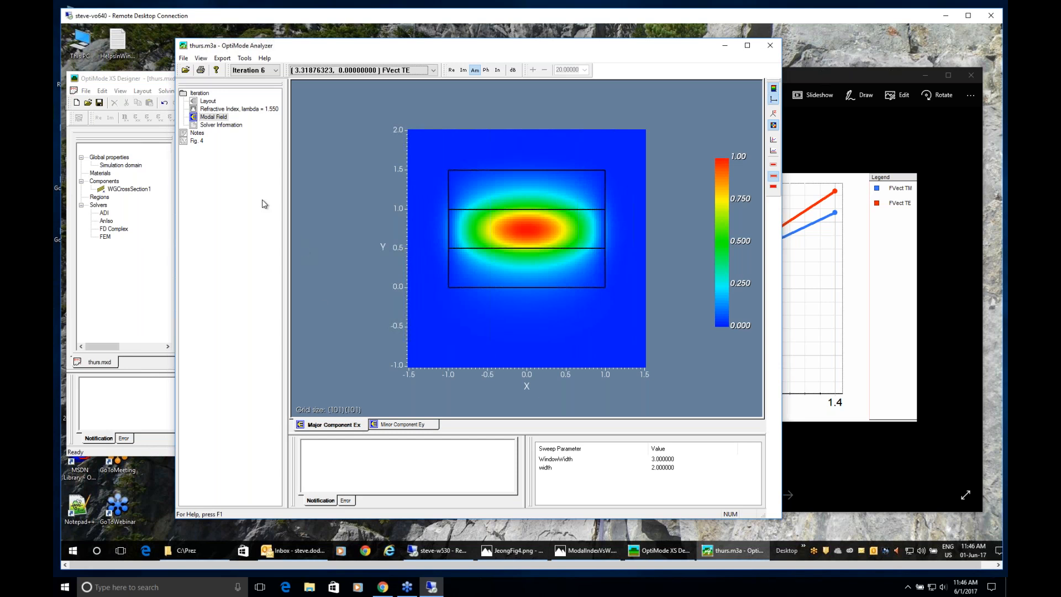
Look over the Fig. 4 graph, the Notes page and the solver information of iteration 6
{"action": "left_click", "coordinate": [197, 141]}
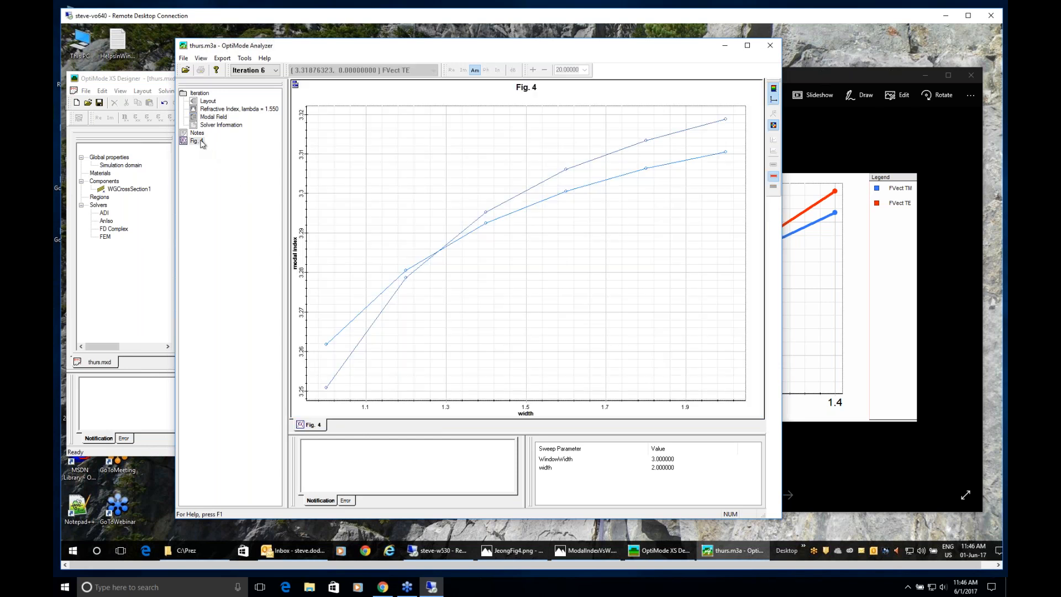
{"action": "left_click", "coordinate": [198, 135]}
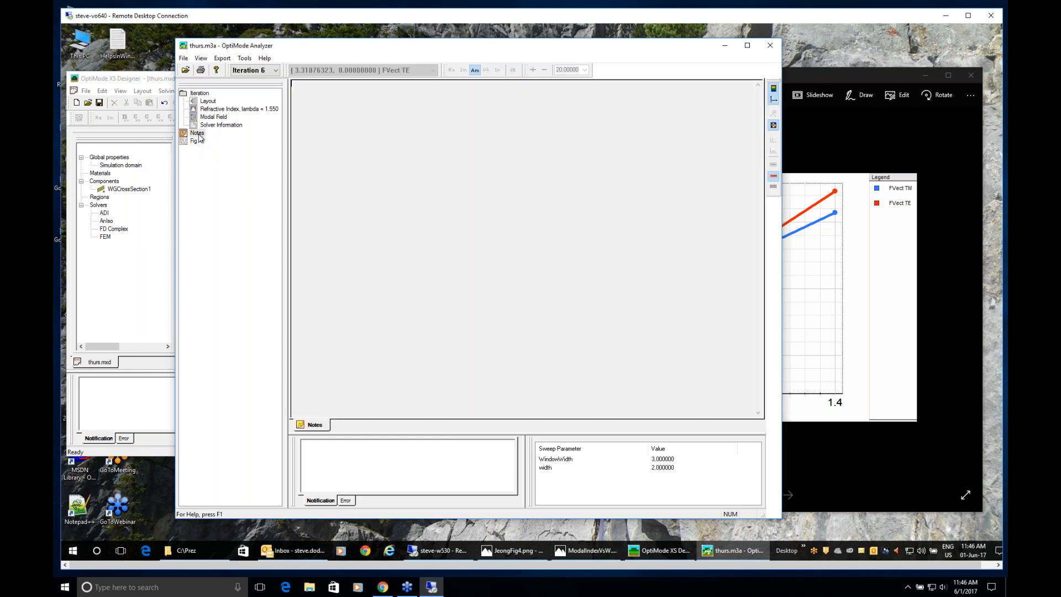
{"action": "left_click", "coordinate": [213, 126]}
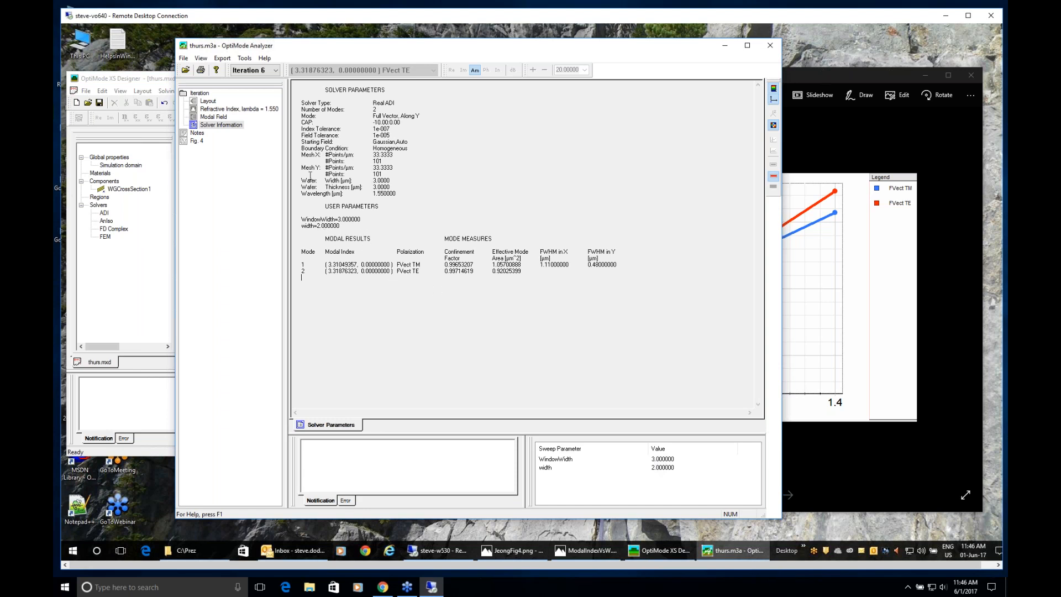
Compare the solver information's modal results across iterations 1, 3 and 6, ending on iteration 1
{"action": "left_click", "coordinate": [274, 71]}
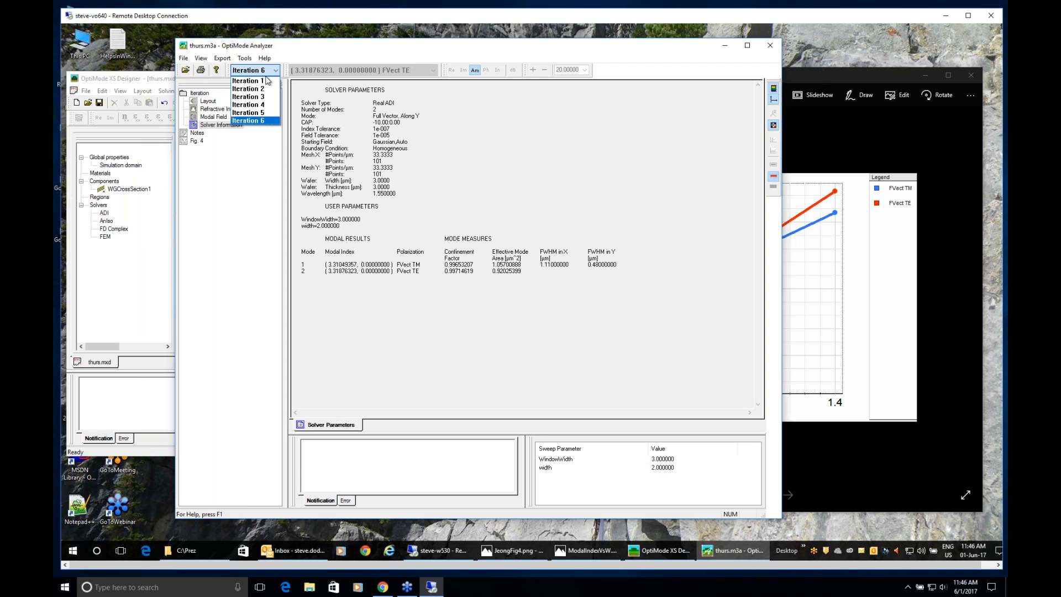
{"action": "left_click", "coordinate": [266, 82]}
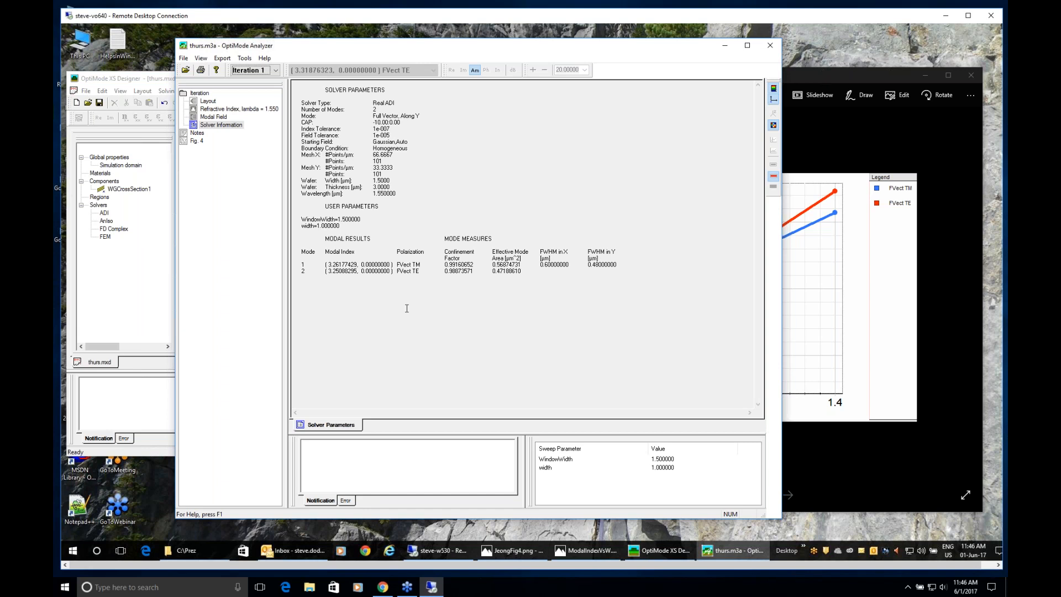
{"action": "left_click", "coordinate": [275, 70]}
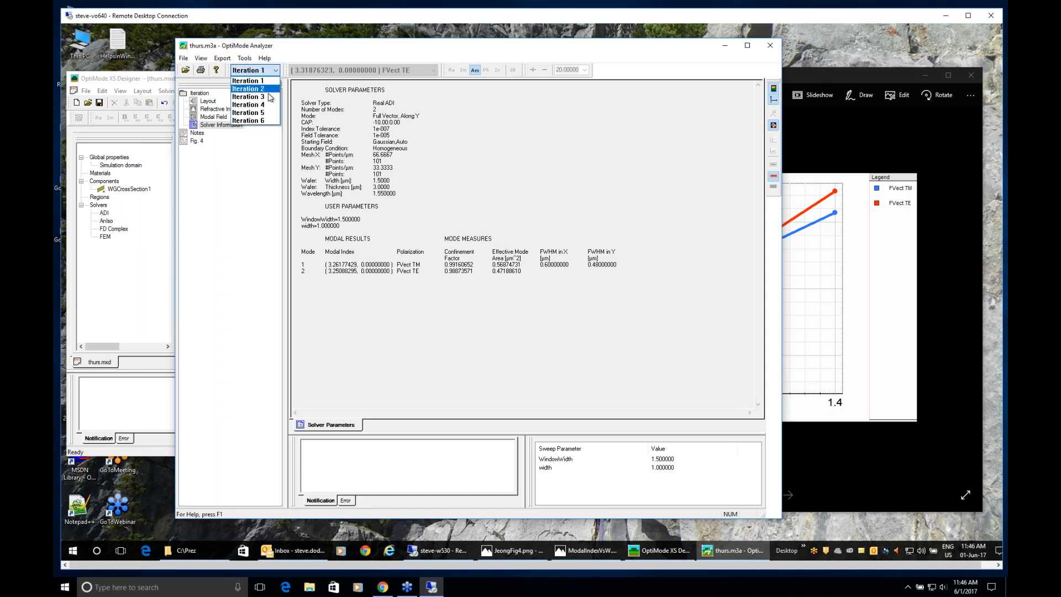
{"action": "left_click", "coordinate": [270, 97]}
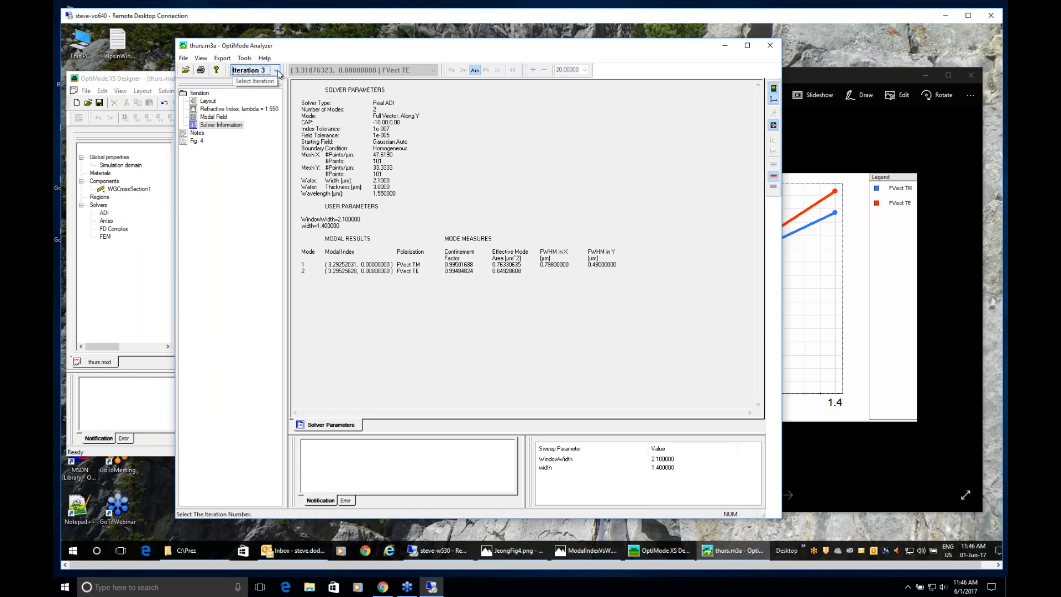
{"action": "left_click", "coordinate": [277, 71]}
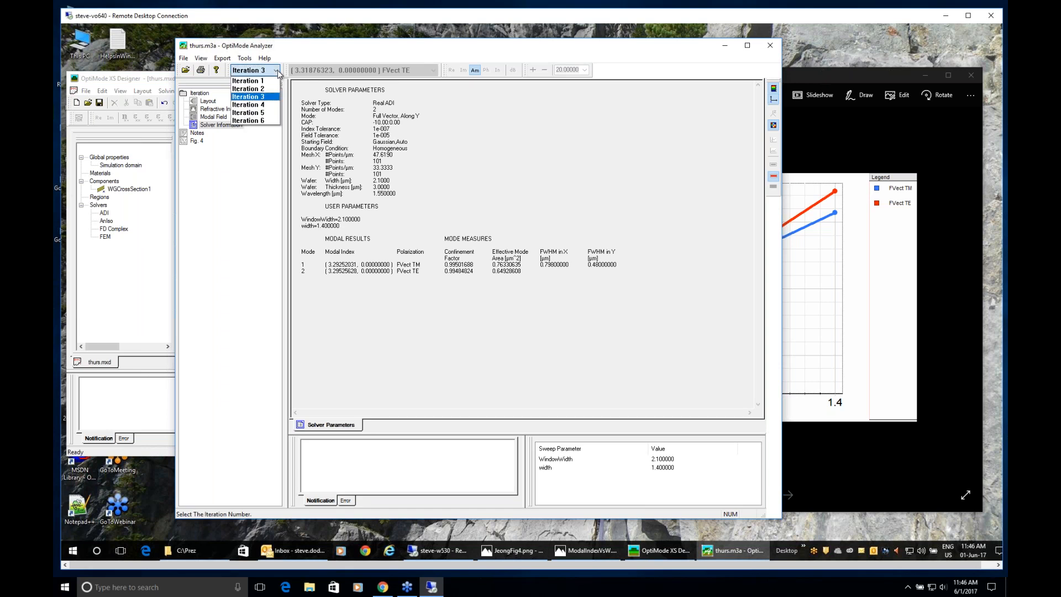
{"action": "left_click", "coordinate": [269, 120]}
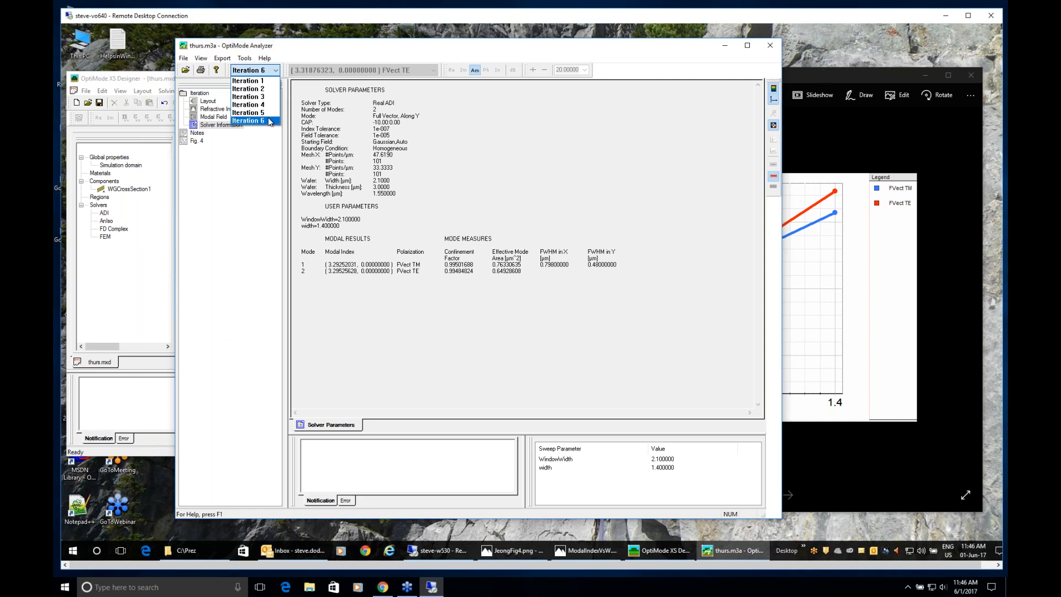
{"action": "left_click", "coordinate": [270, 121]}
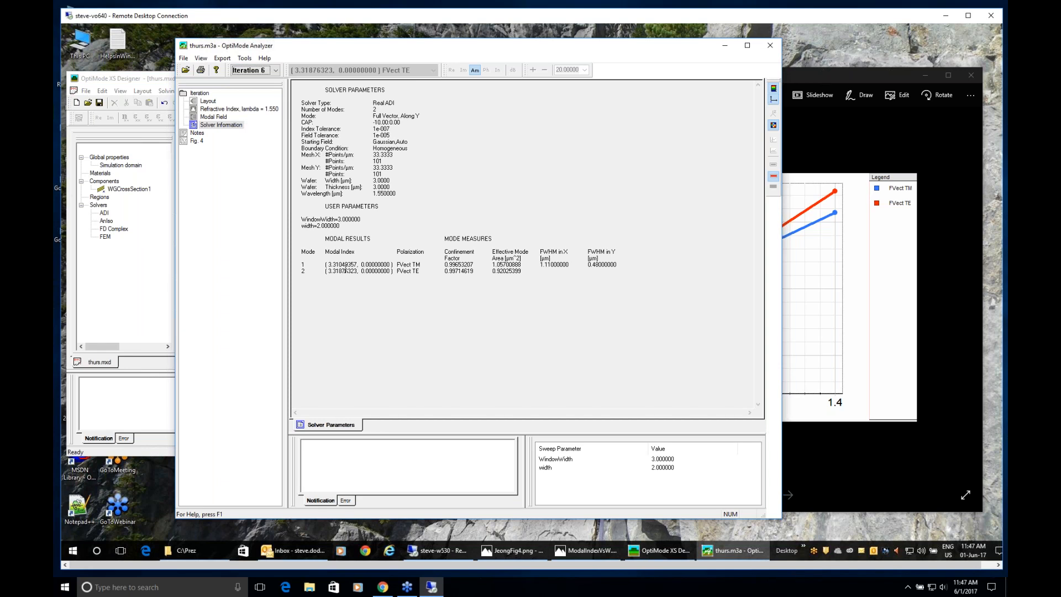
{"action": "left_click", "coordinate": [275, 71]}
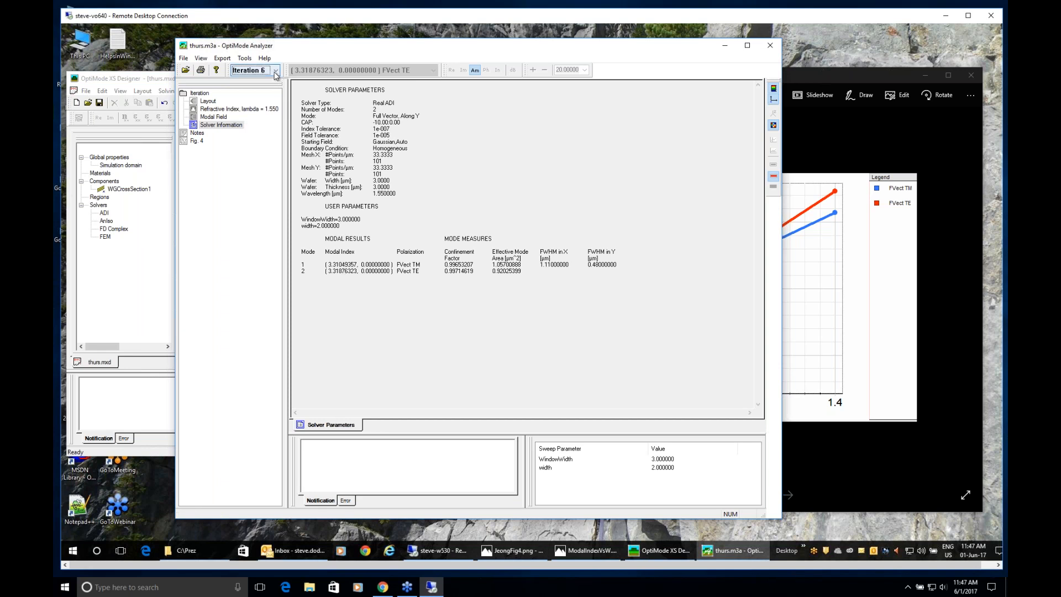
{"action": "key", "text": "Home"}
{"action": "key", "text": "Return"}
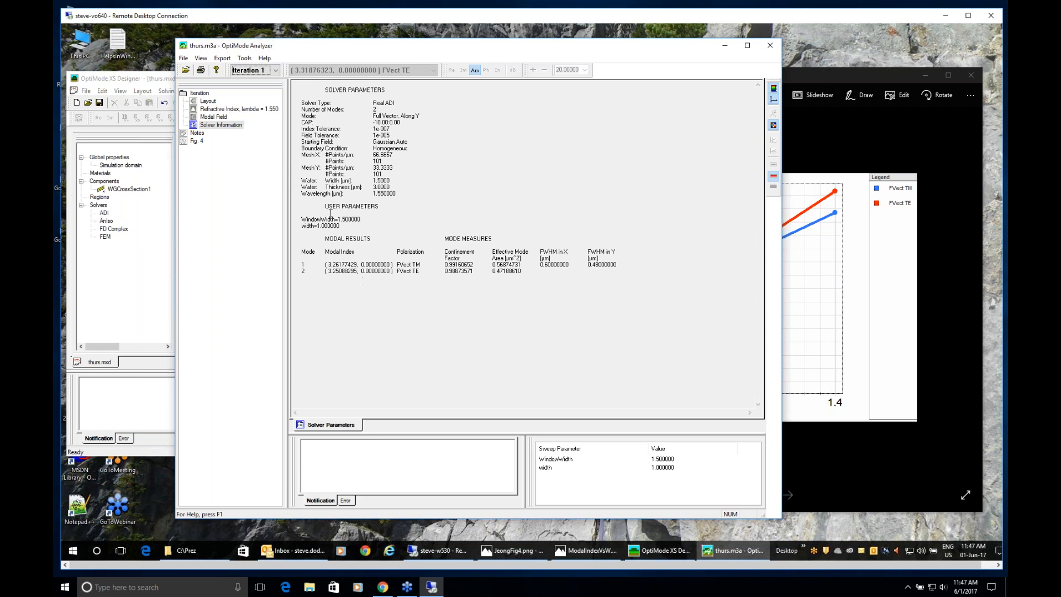
Display the Fig. 4 graph and narrow the Analyzer window to fit beside the reference modal index plot
{"action": "left_click", "coordinate": [195, 142]}
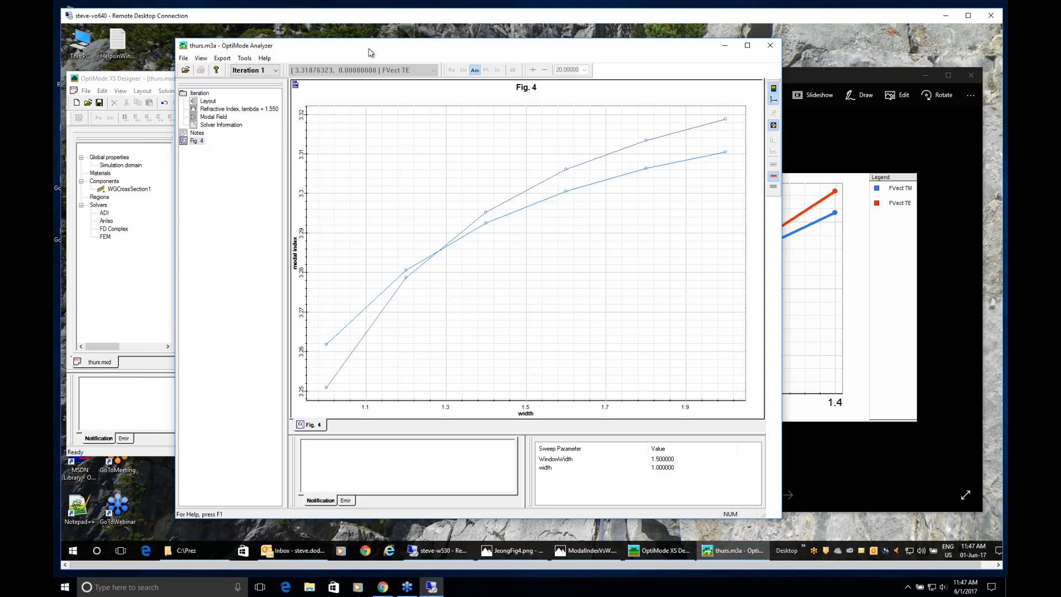
{"action": "left_click_drag", "start_coordinate": [356, 43], "coordinate": [269, 44]}
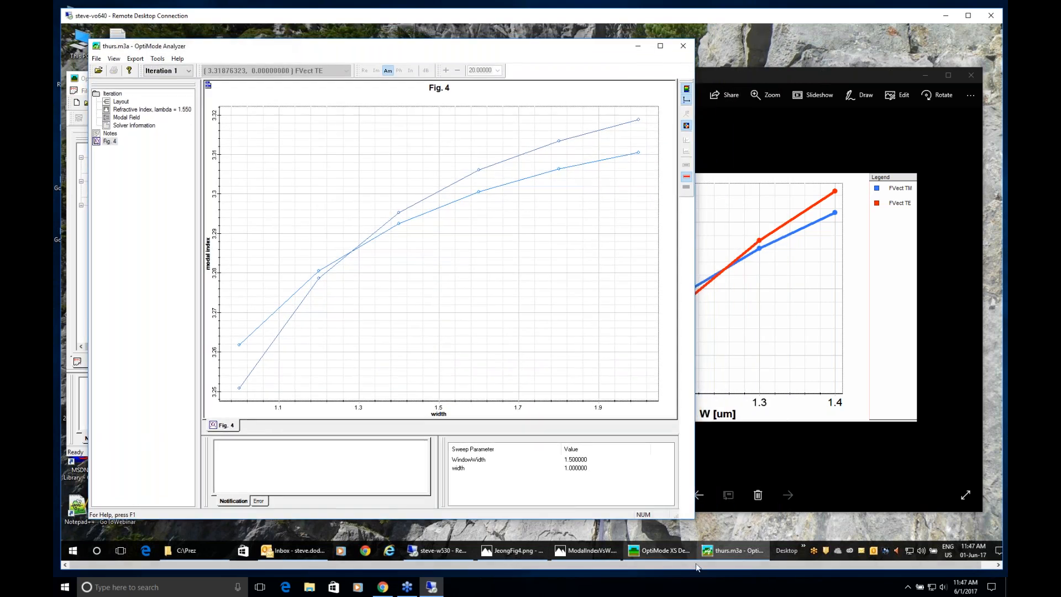
{"action": "left_click_drag", "start_coordinate": [688, 458], "coordinate": [583, 451]}
Show the legend and the info window beside the Fig. 4 modal index graph
{"action": "right_click", "coordinate": [207, 83]}
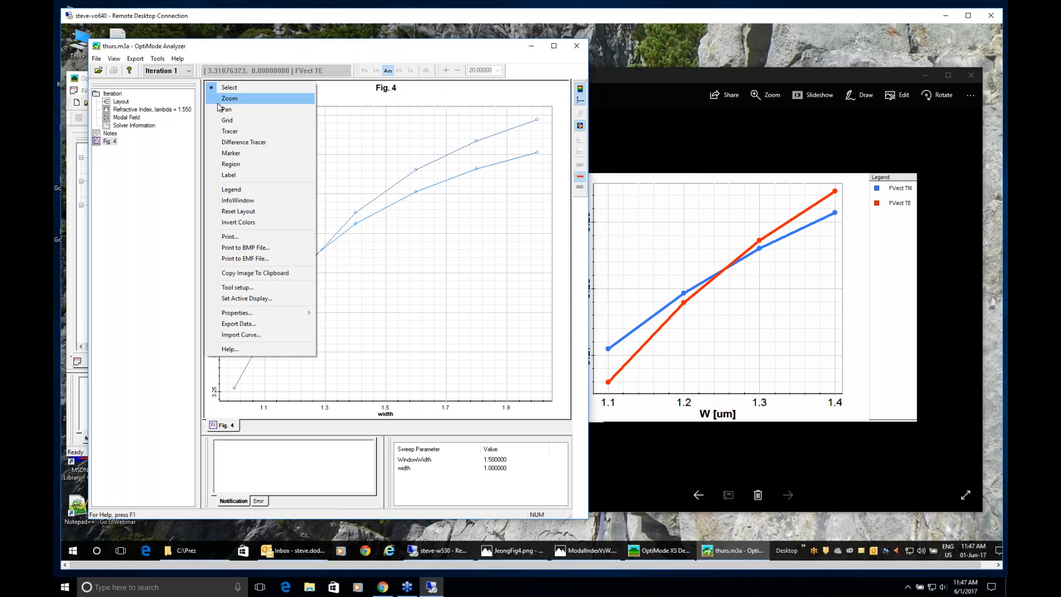
{"action": "left_click", "coordinate": [254, 189]}
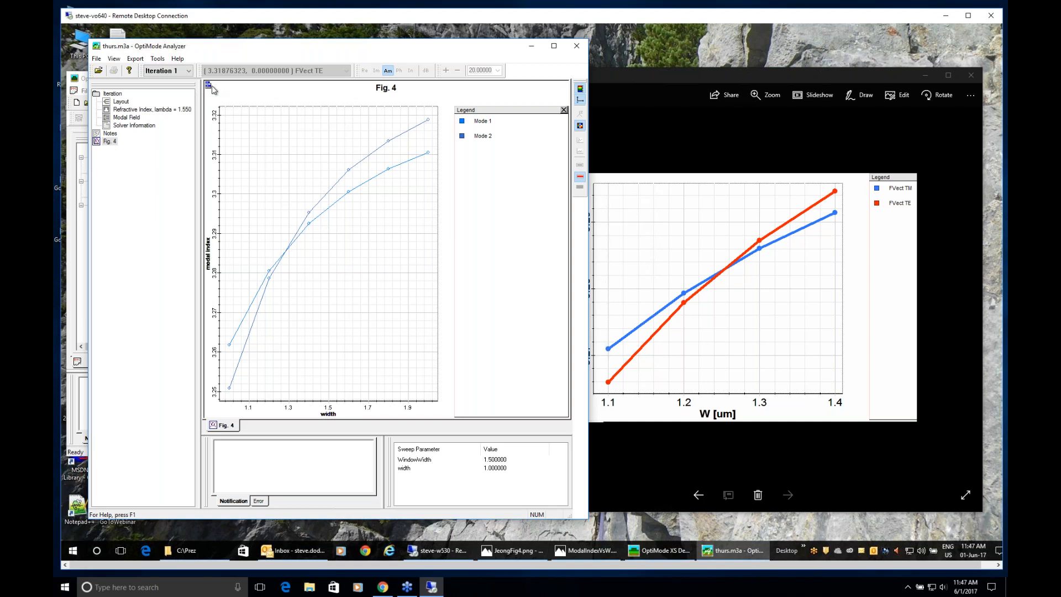
{"action": "right_click", "coordinate": [210, 85]}
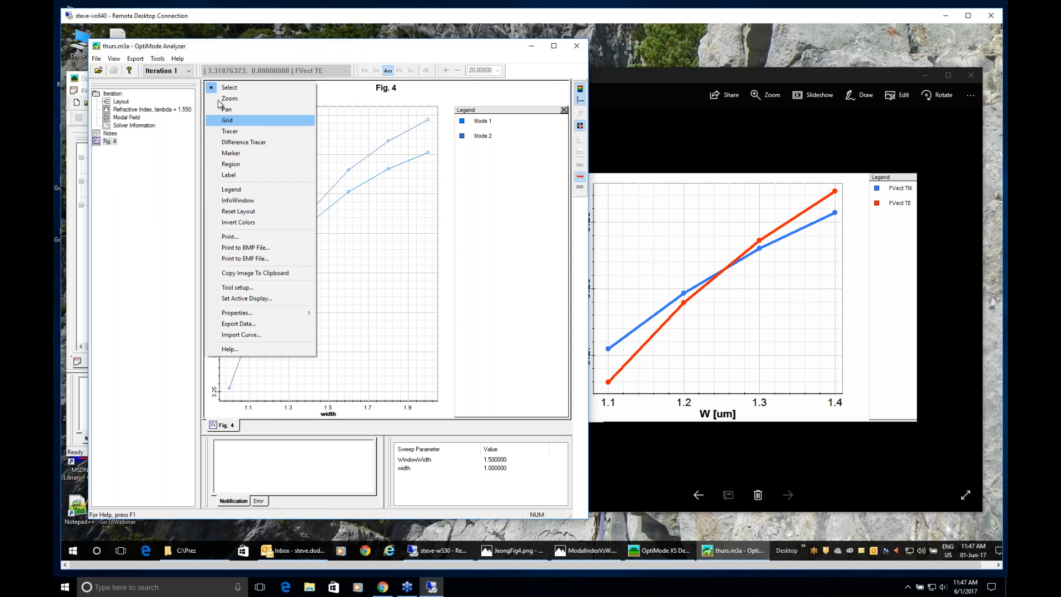
{"action": "left_click", "coordinate": [338, 229]}
{"action": "right_click", "coordinate": [337, 226]}
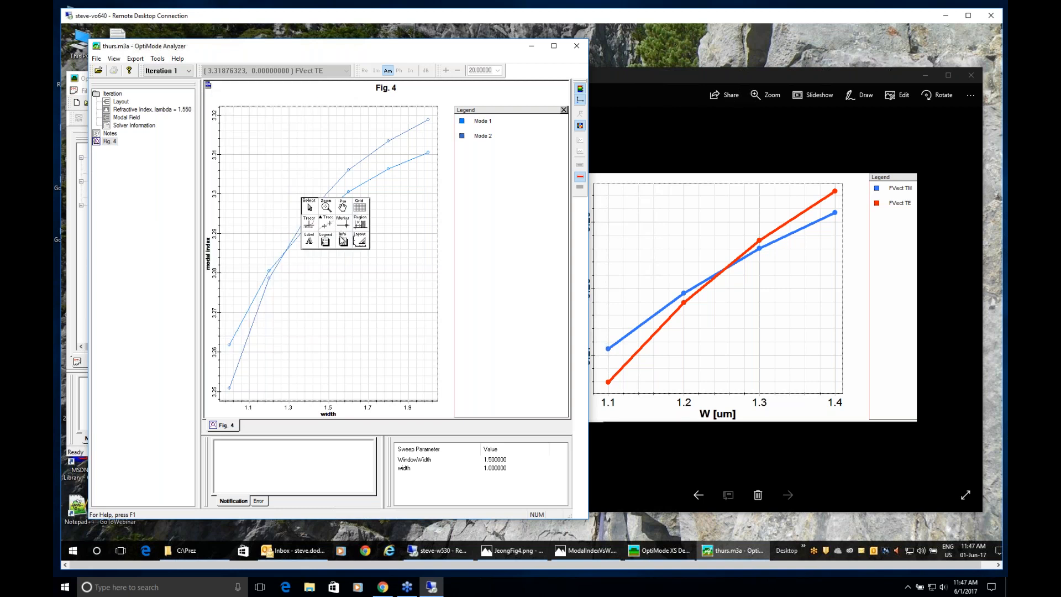
{"action": "left_click", "coordinate": [344, 239]}
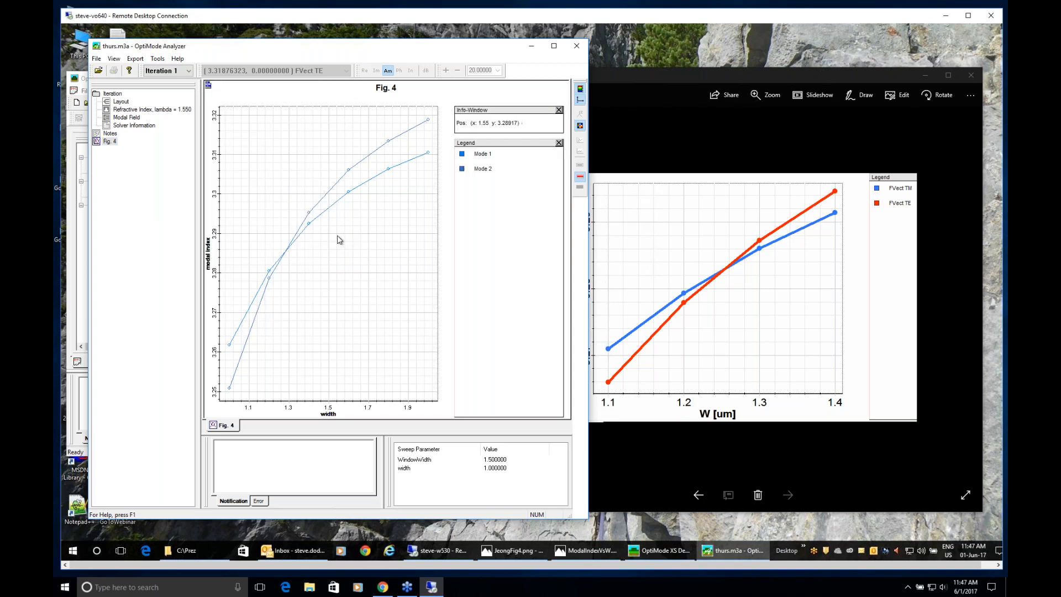
Add a tracer to the Fig. 4 graph and attach it to the Mode 1 curve
{"action": "right_click", "coordinate": [339, 238]}
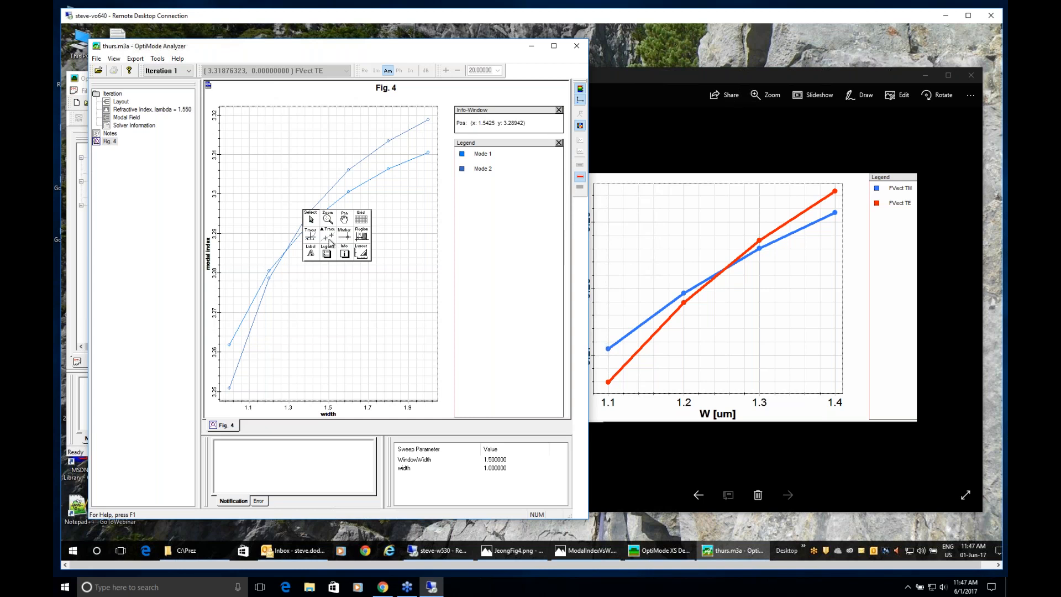
{"action": "left_click", "coordinate": [309, 237]}
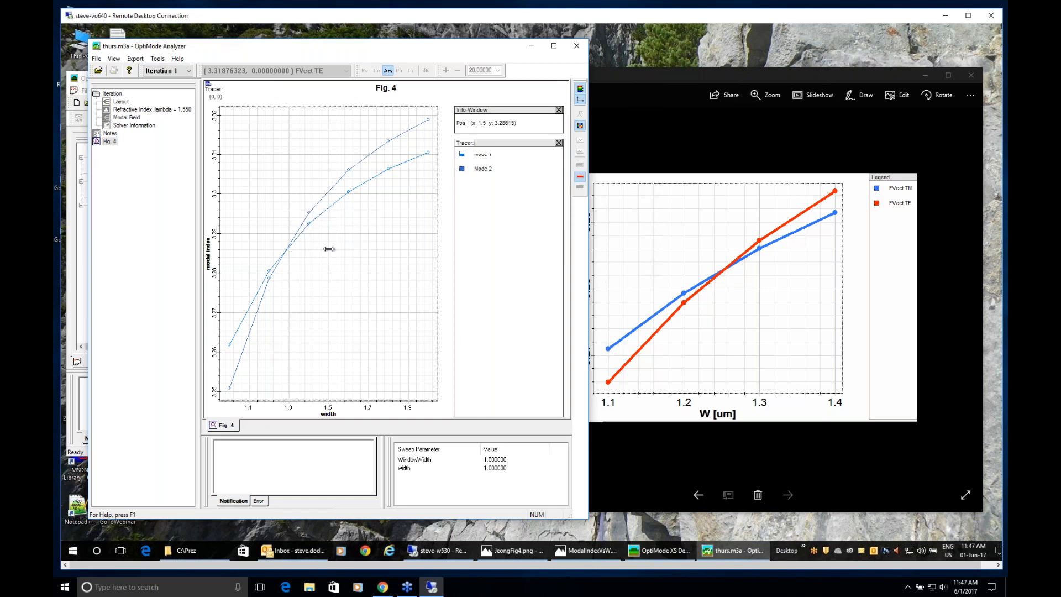
{"action": "left_click", "coordinate": [257, 224]}
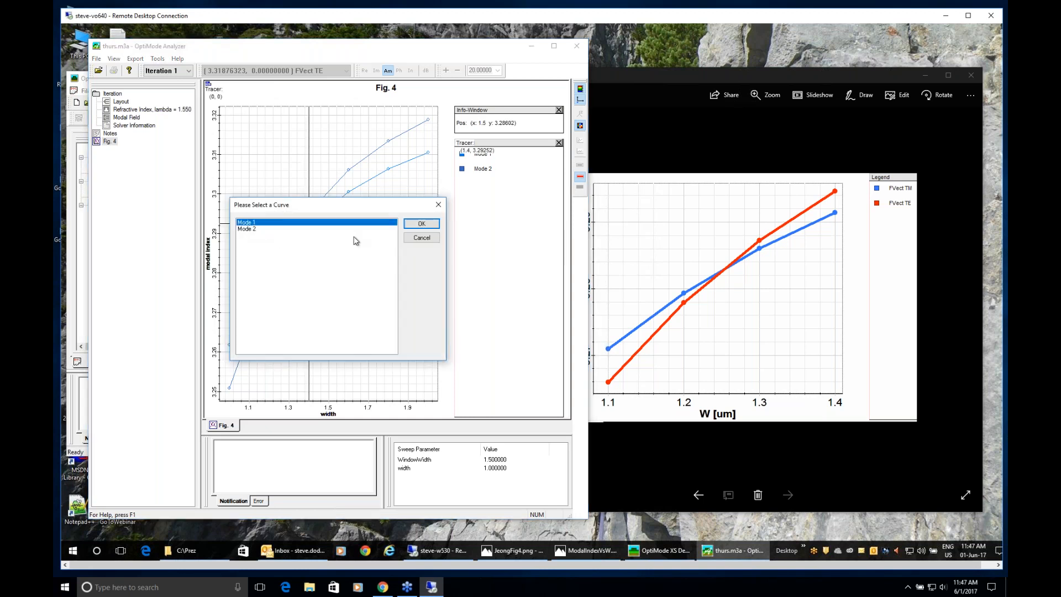
{"action": "left_click", "coordinate": [419, 224]}
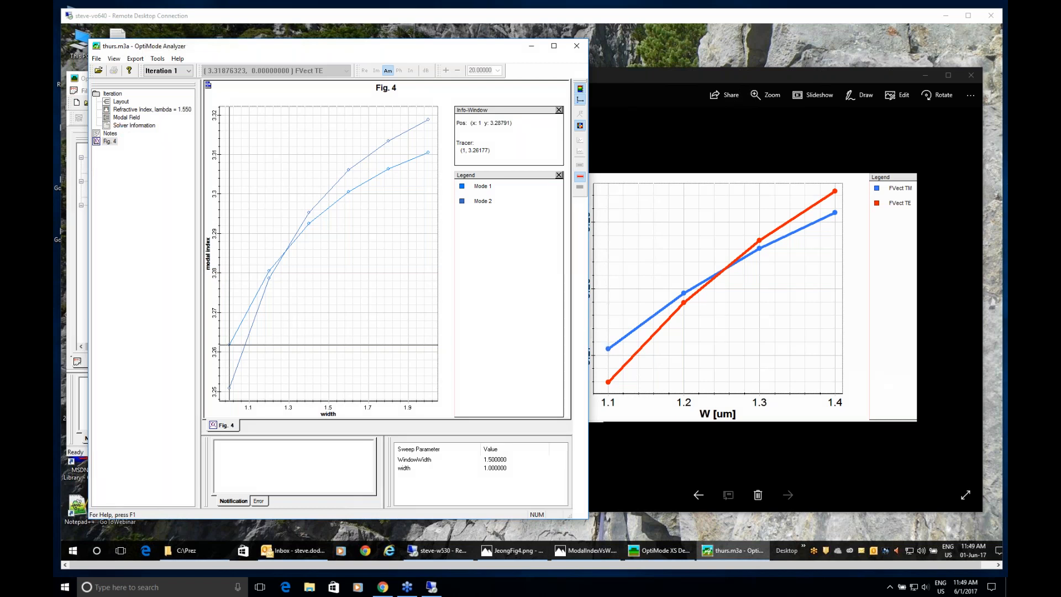
View iteration 1's TM modal field in a widened Analyzer window beside the JeongFig4.png high-mesa waveguide diagram in Photos
{"action": "left_click", "coordinate": [122, 118]}
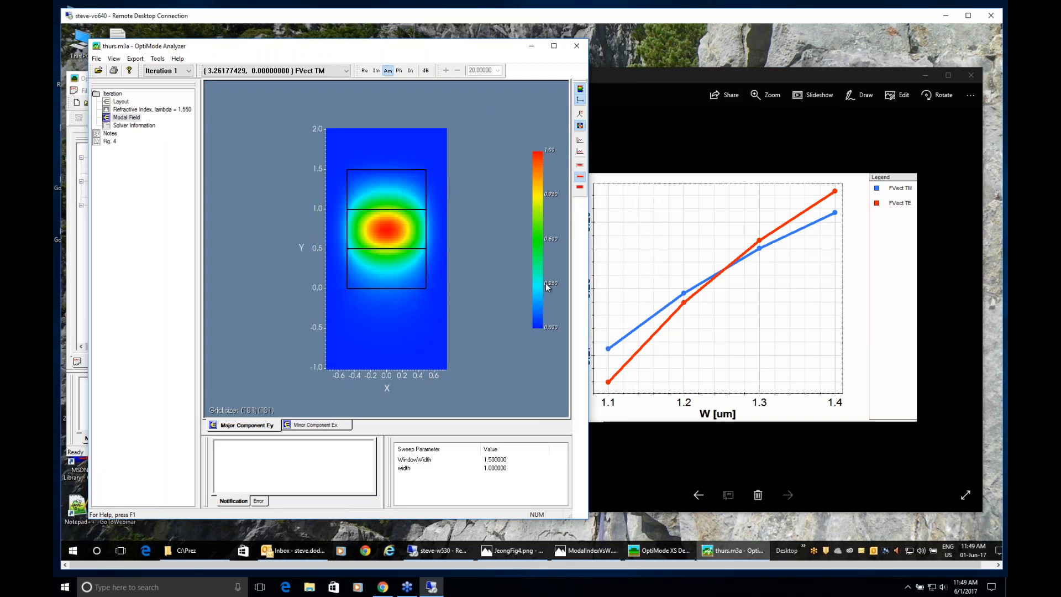
{"action": "left_click_drag", "start_coordinate": [589, 297], "coordinate": [655, 283]}
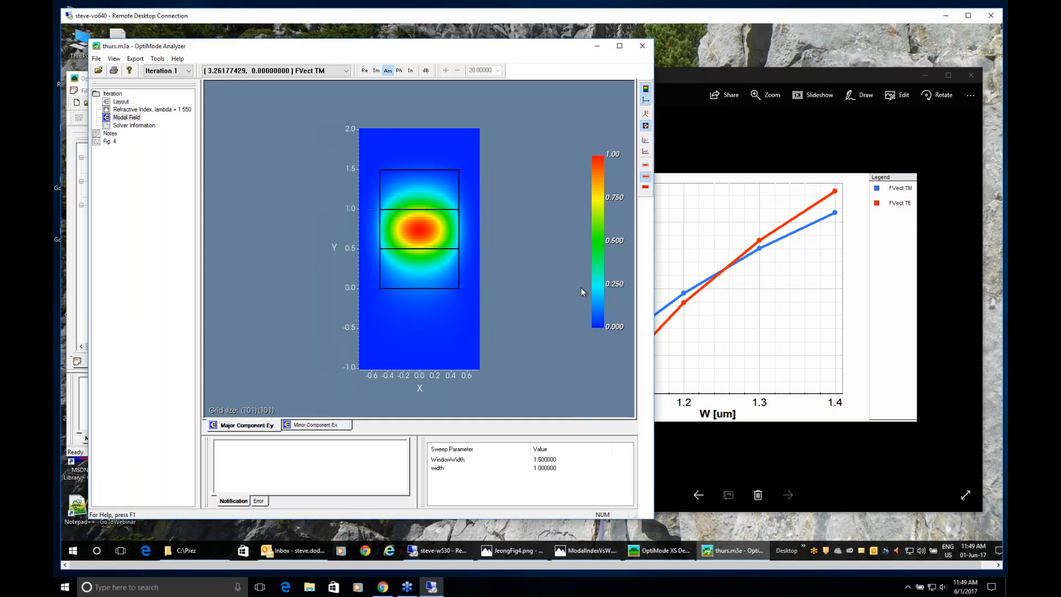
{"action": "left_click", "coordinate": [804, 74]}
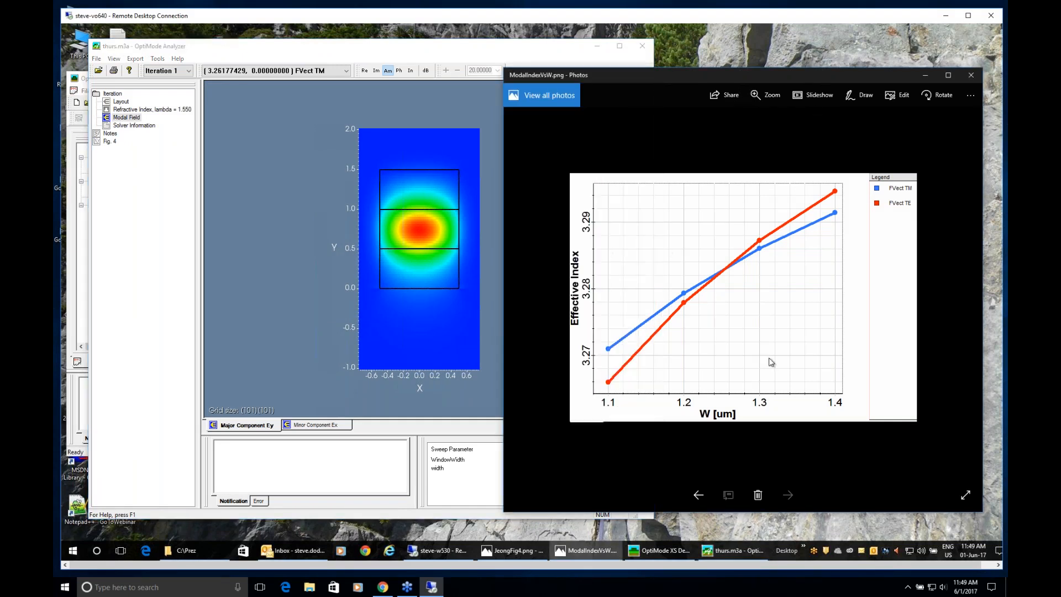
{"action": "left_click", "coordinate": [698, 495]}
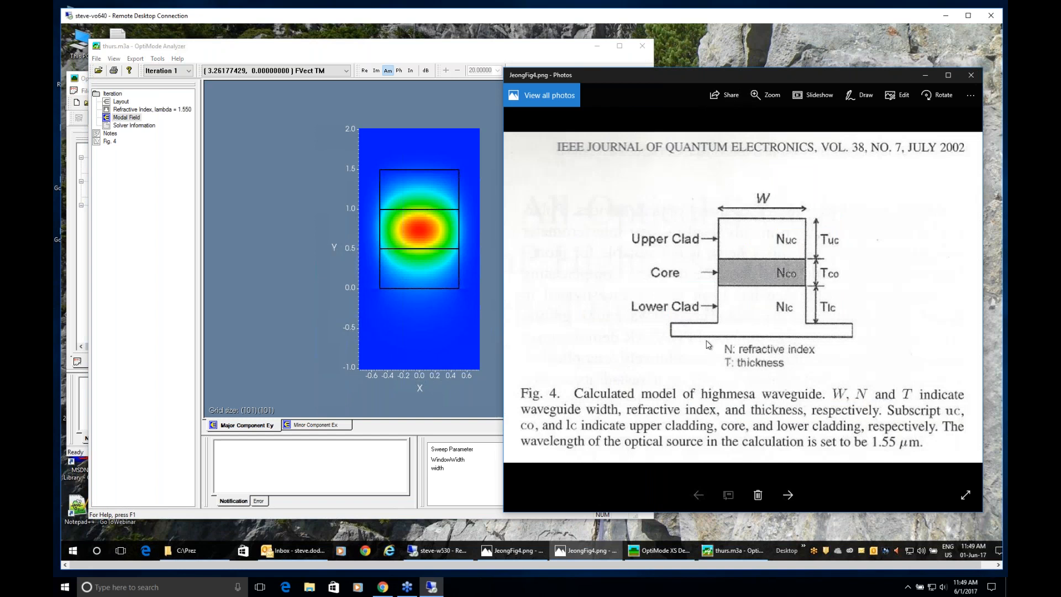
{"action": "left_click", "coordinate": [501, 51]}
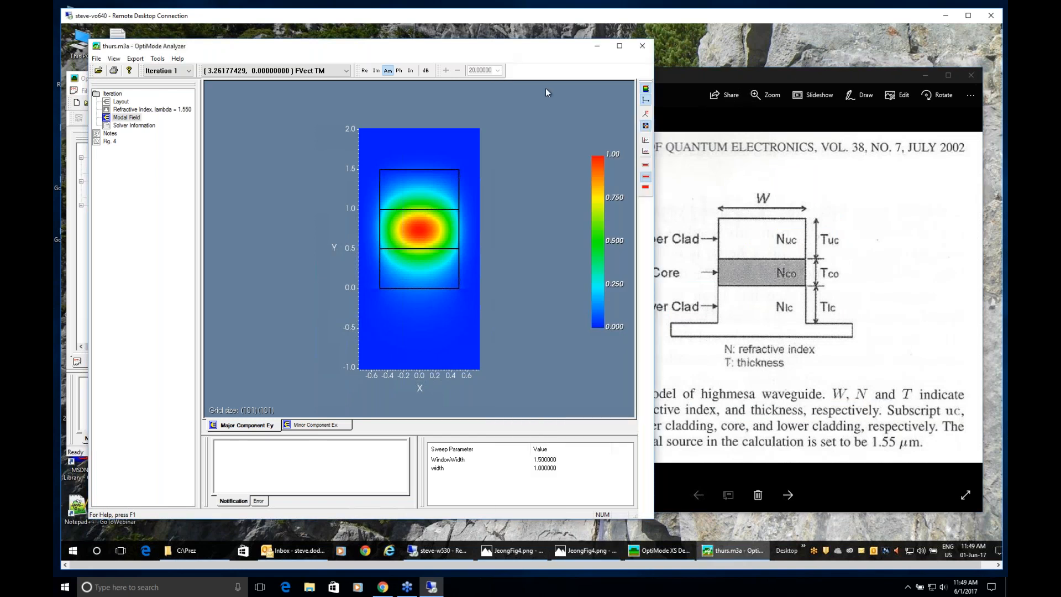